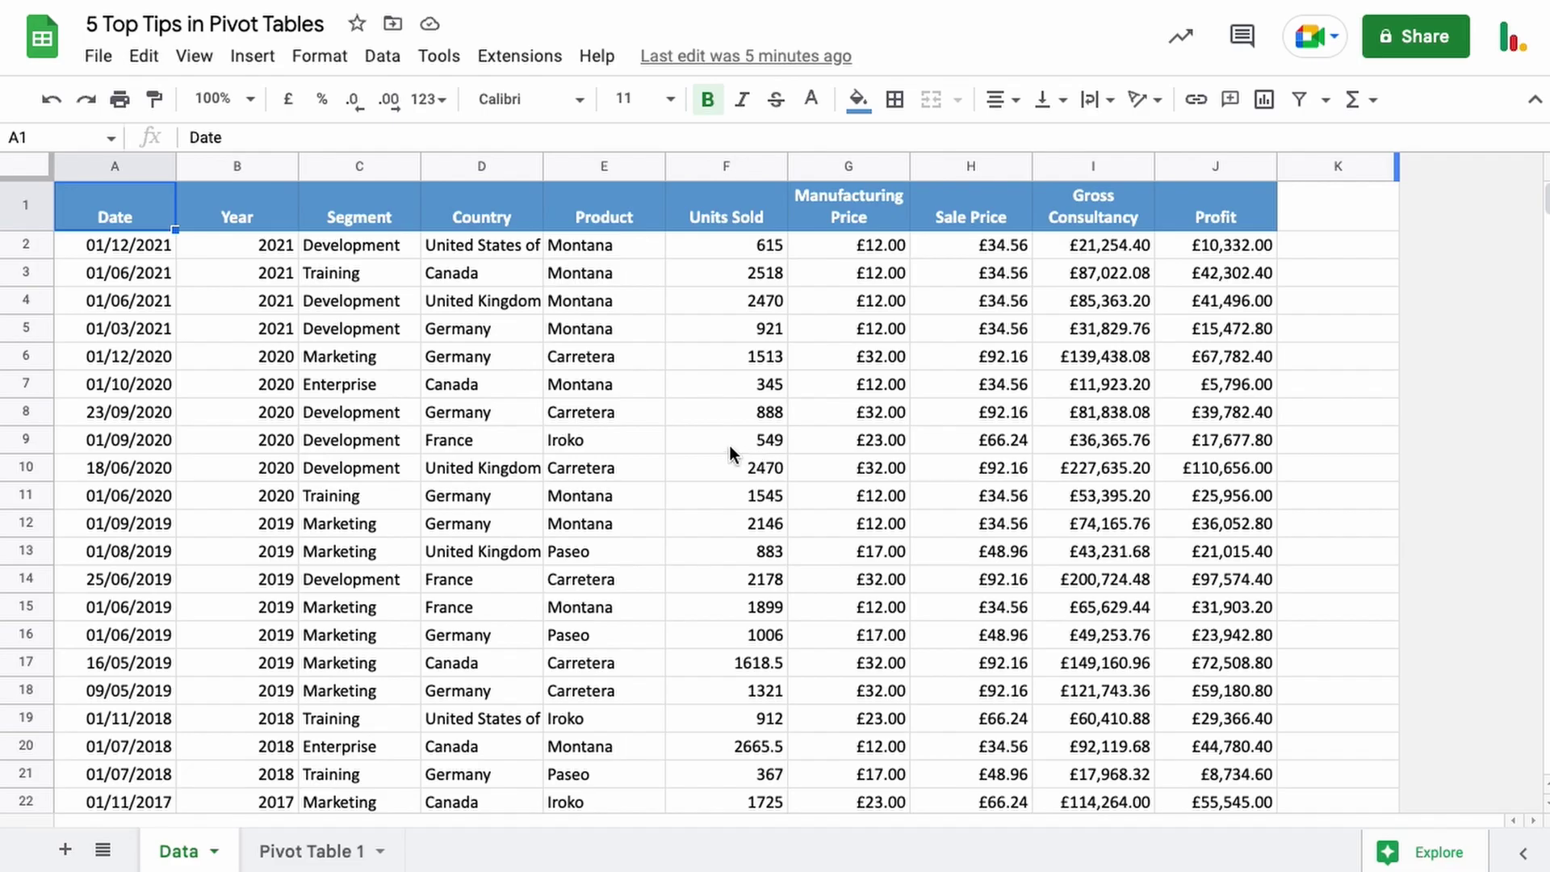
Create a pivot table on a new sheet from the data range Data!A1:J31.
{"action": "left_click", "coordinate": [403, 388]}
{"action": "left_click", "coordinate": [252, 55]}
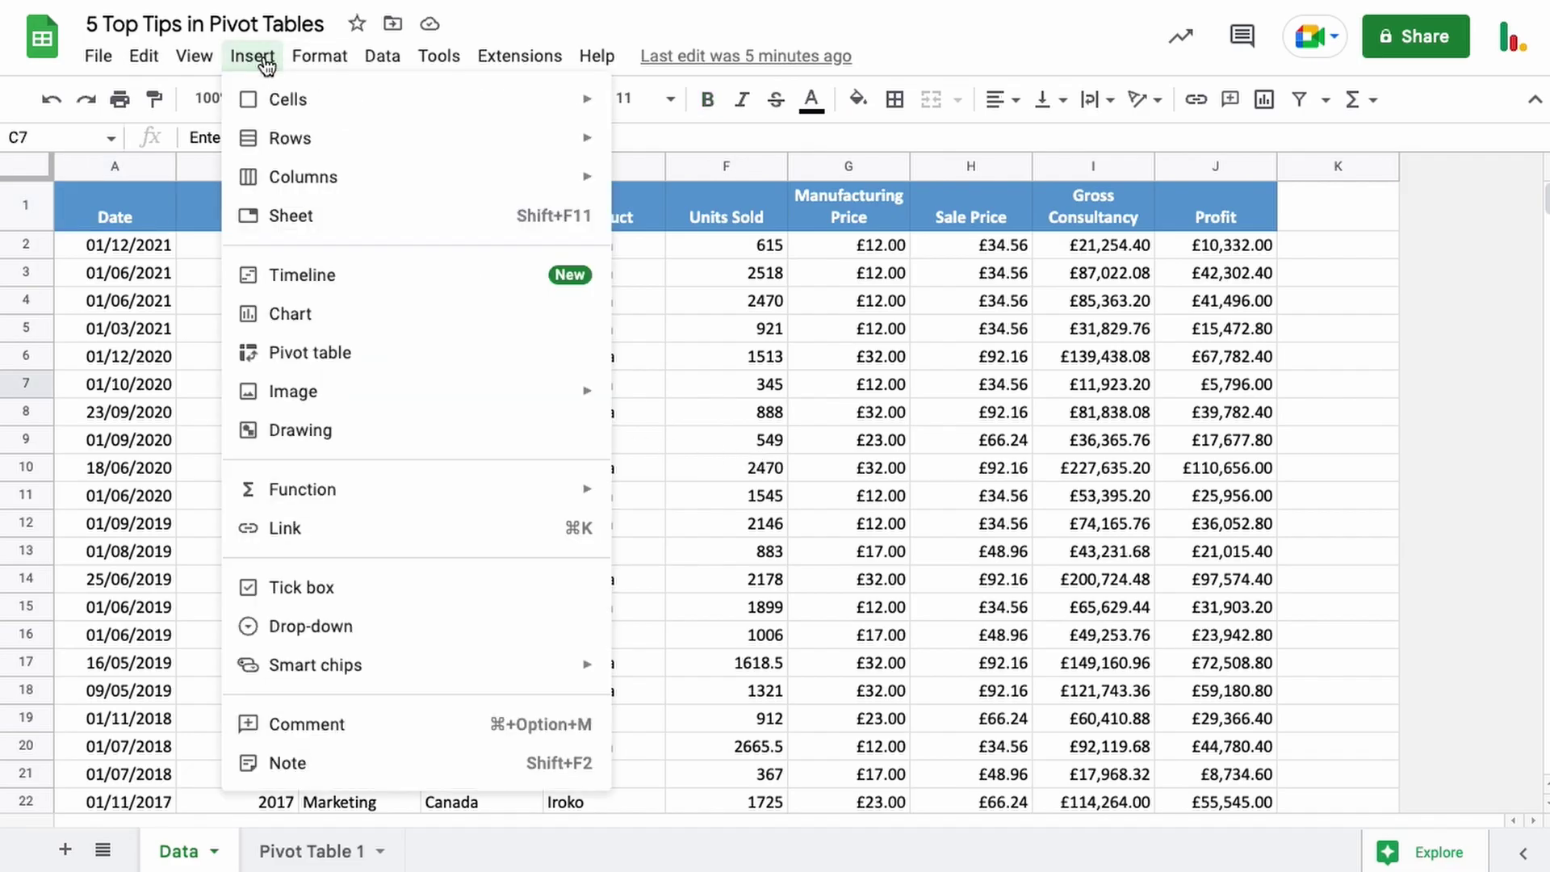
{"action": "left_click", "coordinate": [322, 357]}
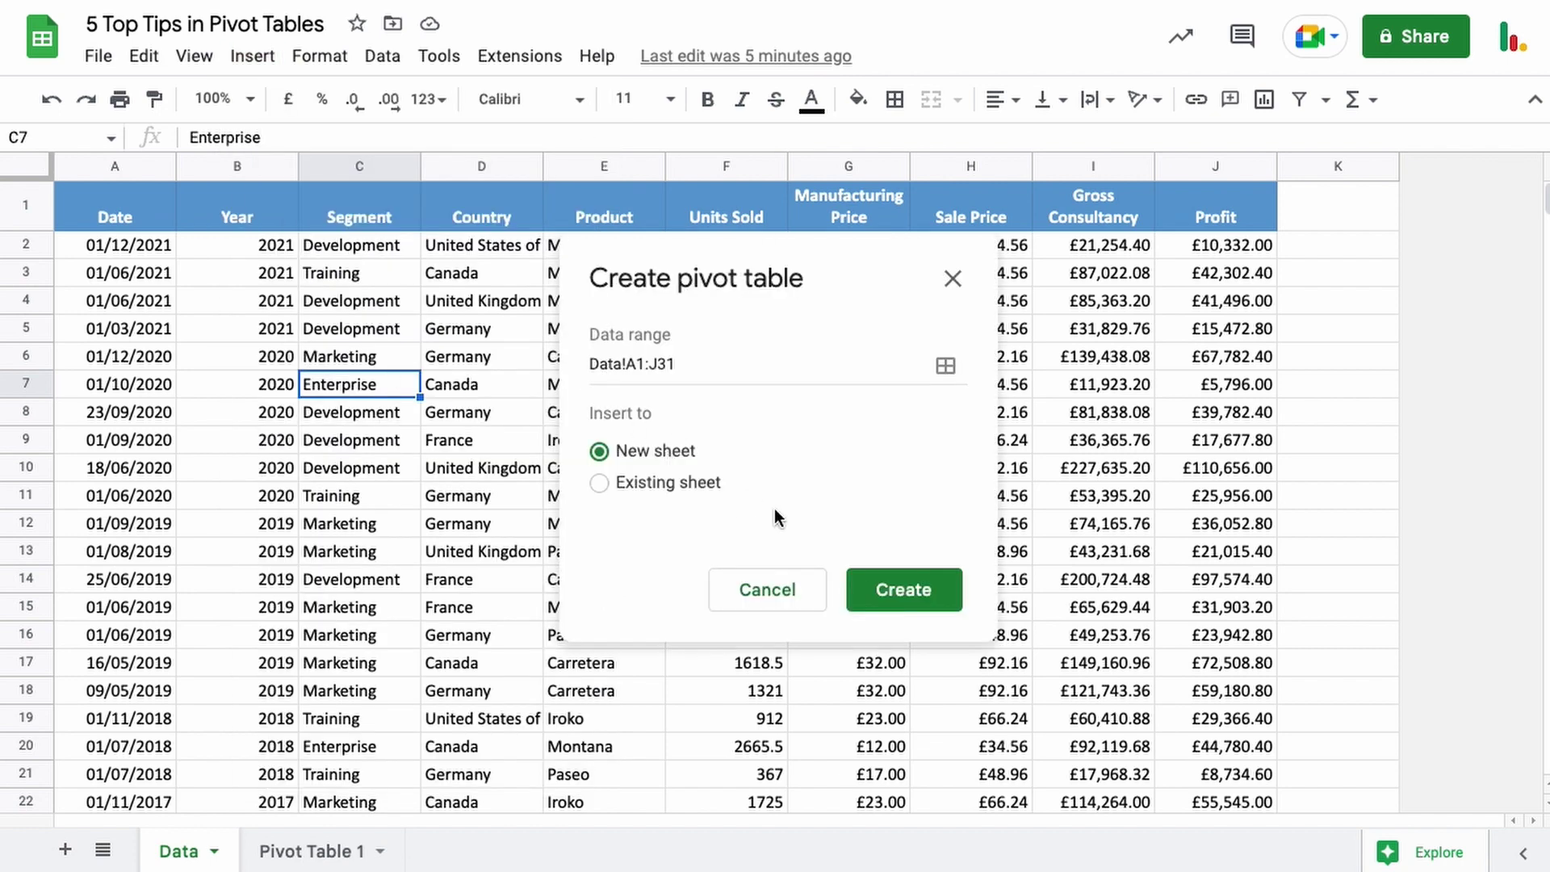
{"action": "left_click", "coordinate": [889, 587]}
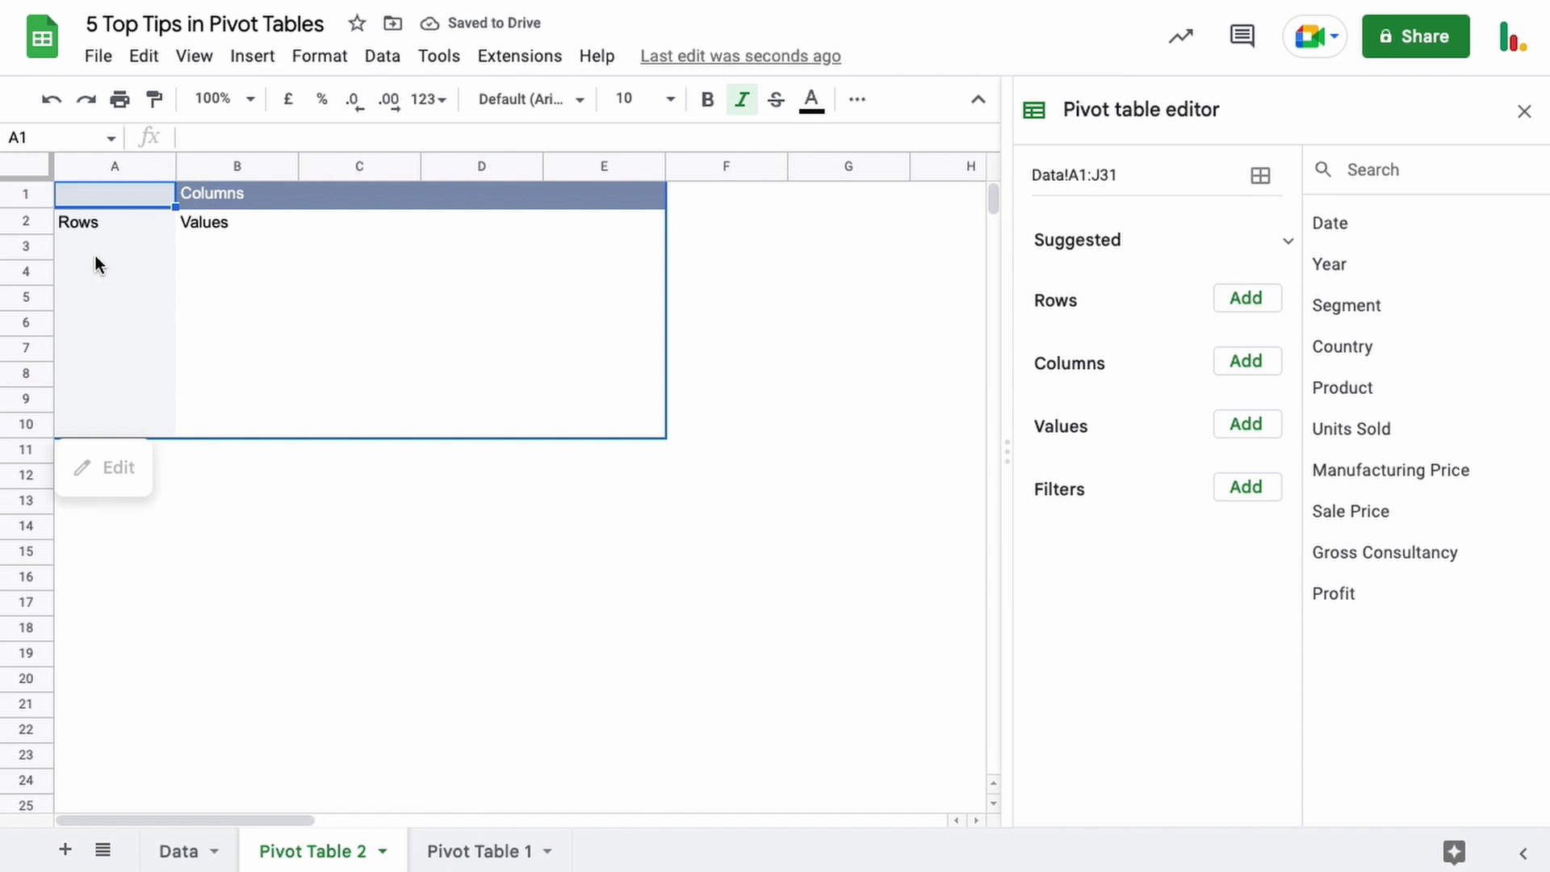
Add Date as a row field of the pivot table and check the source dates on the Data sheet.
{"action": "left_click", "coordinate": [1242, 305]}
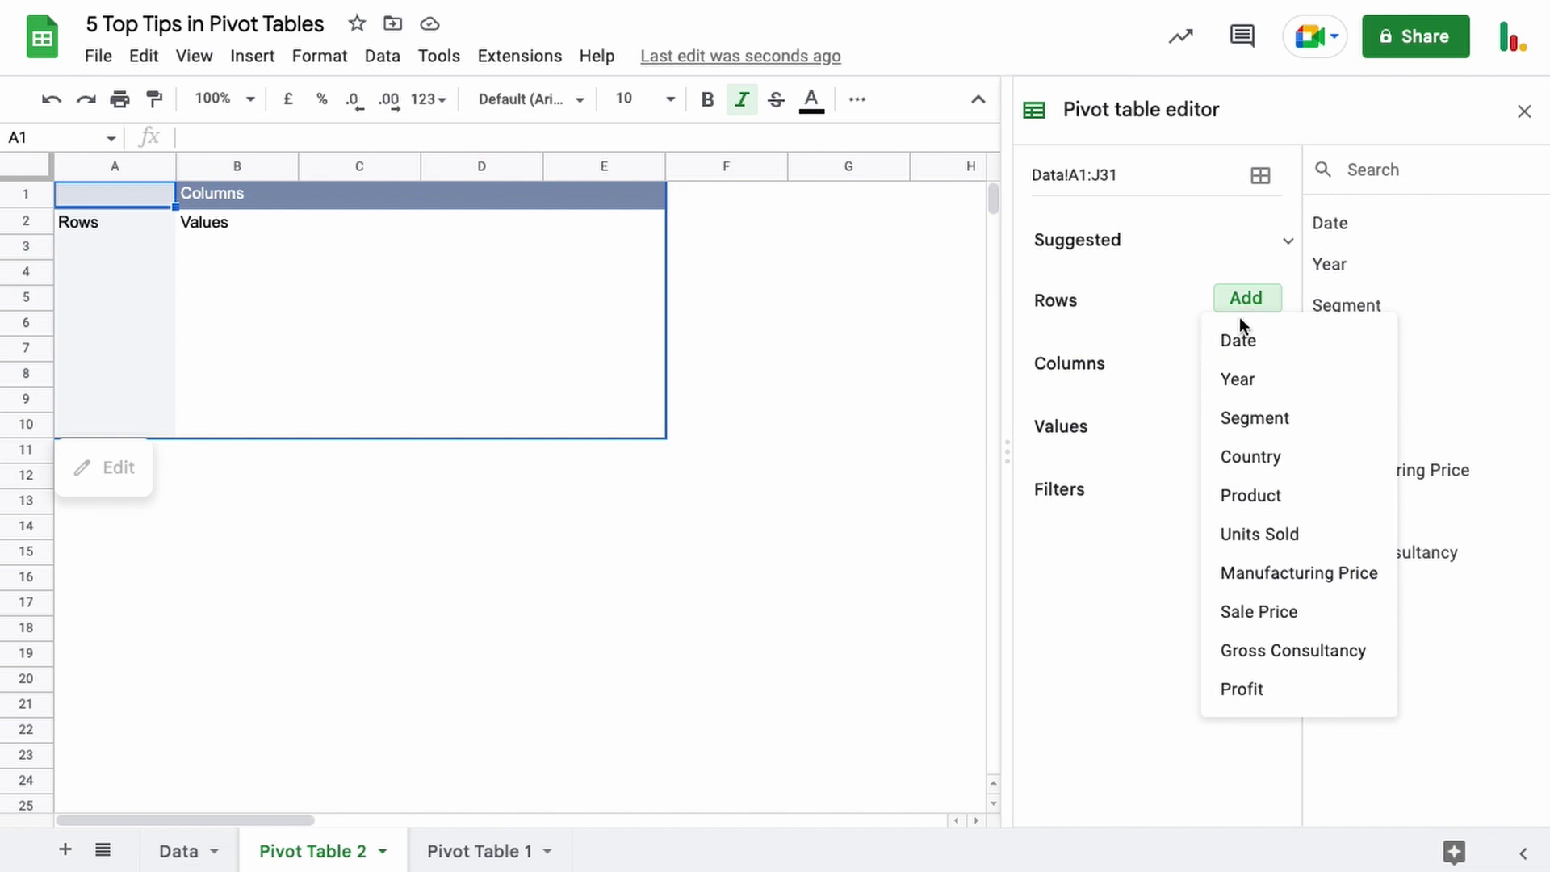
{"action": "left_click", "coordinate": [1246, 349]}
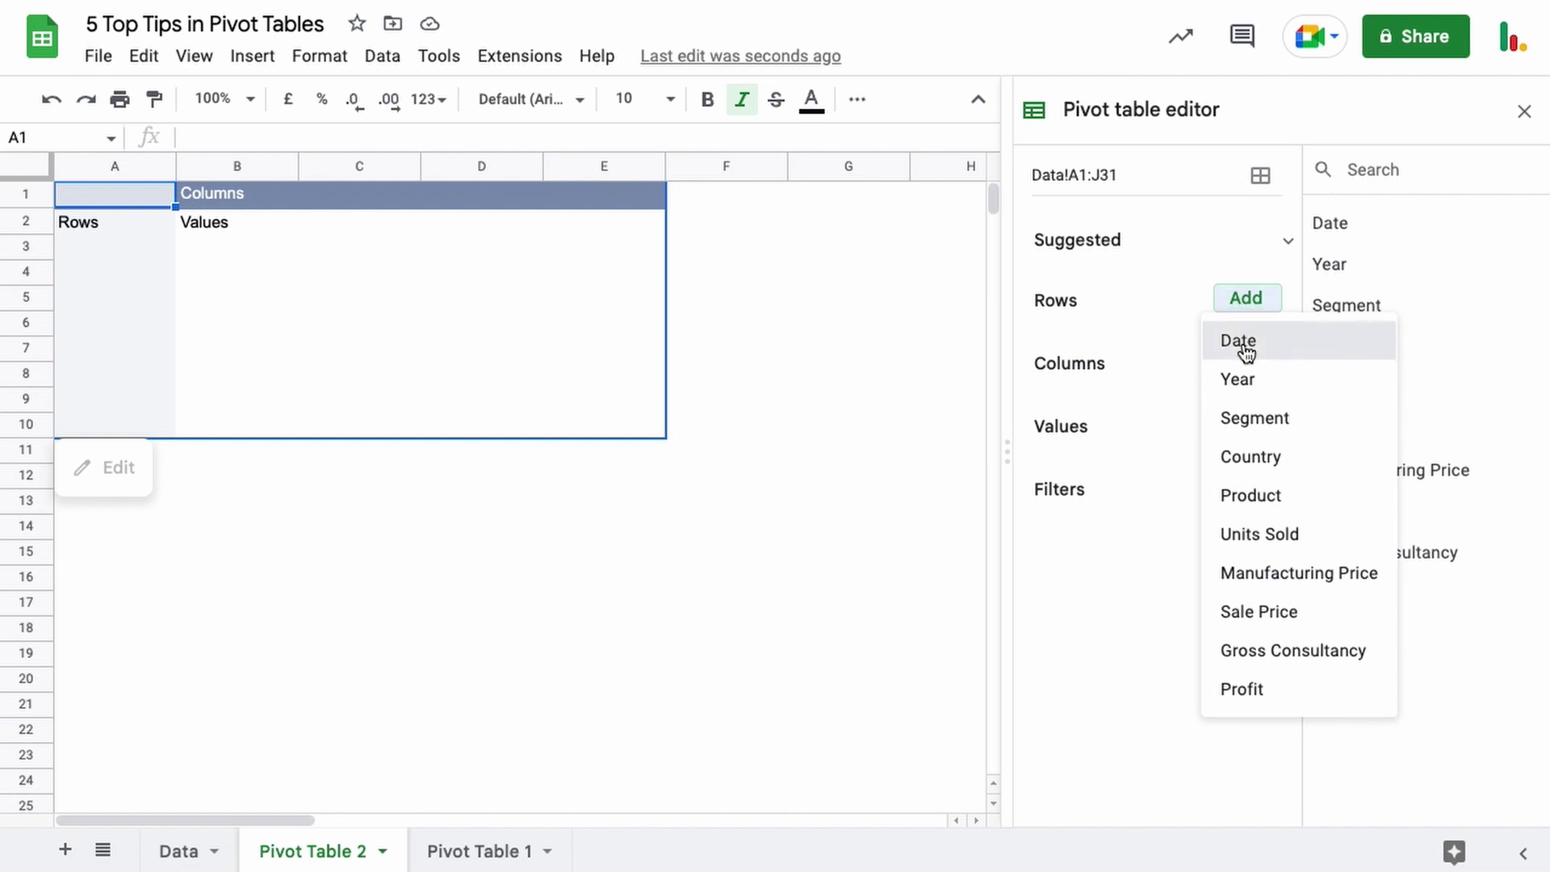
{"action": "left_click", "coordinate": [172, 859]}
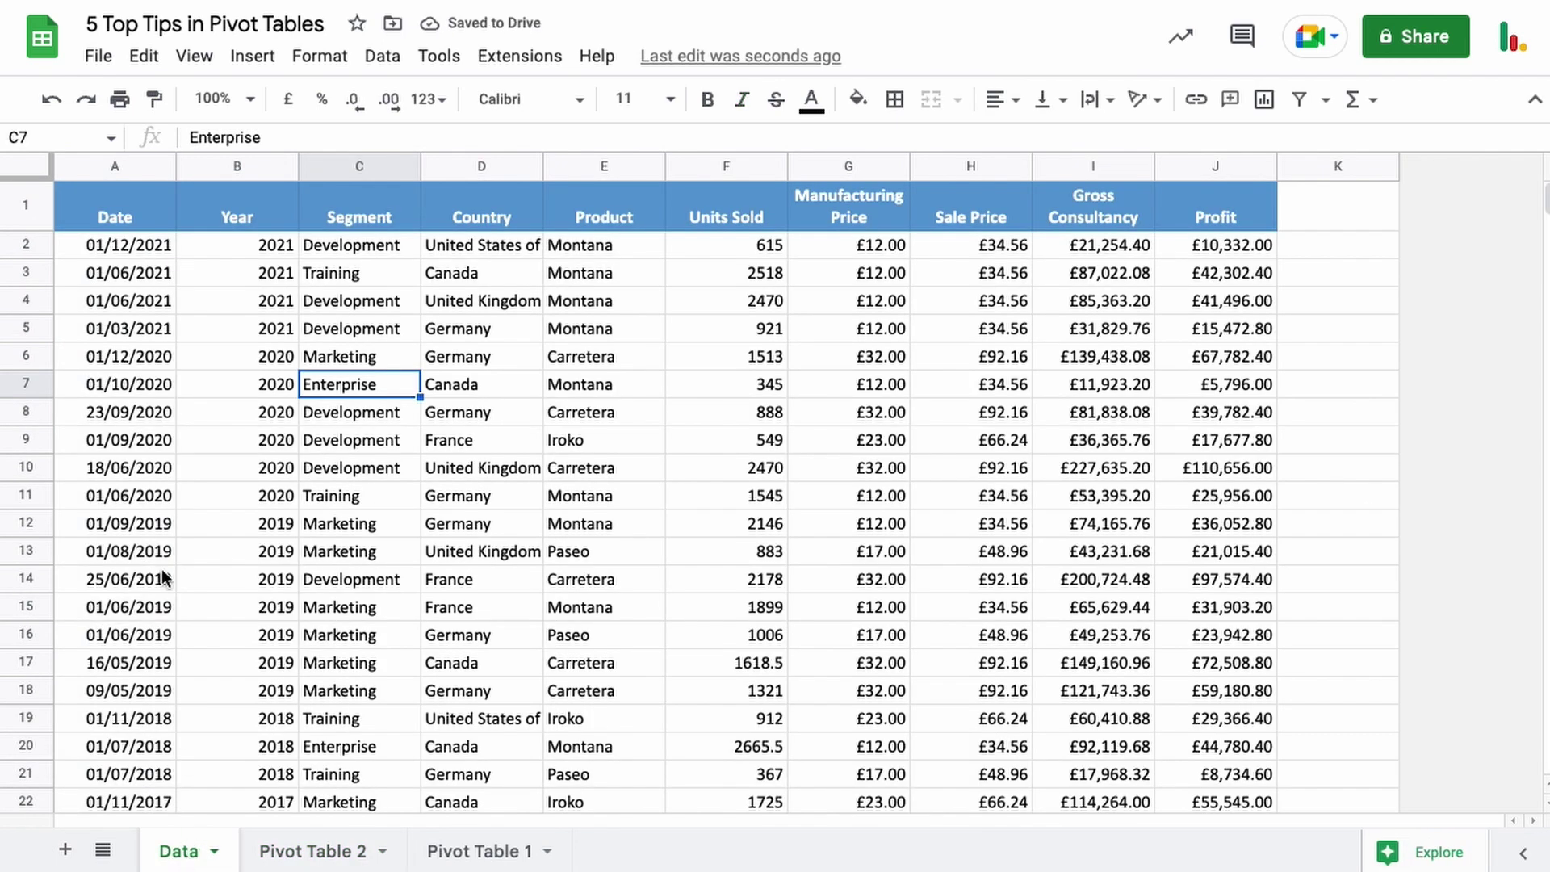
{"action": "scroll", "coordinate": [105, 627], "scroll_direction": "down", "scroll_amount": 3}
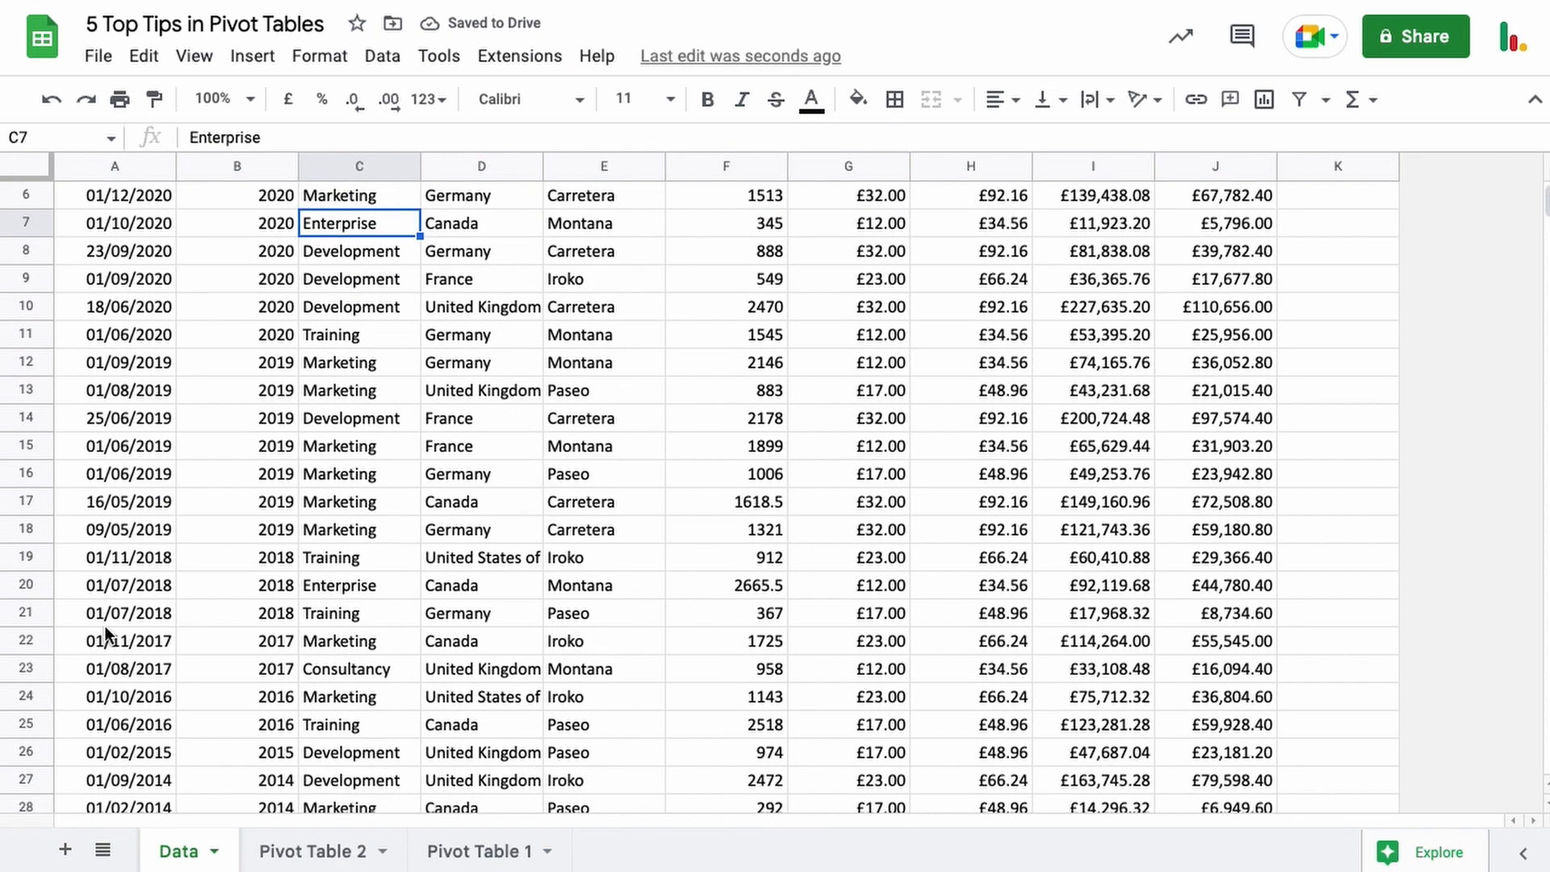
{"action": "scroll", "coordinate": [105, 626], "scroll_direction": "up", "scroll_amount": 3}
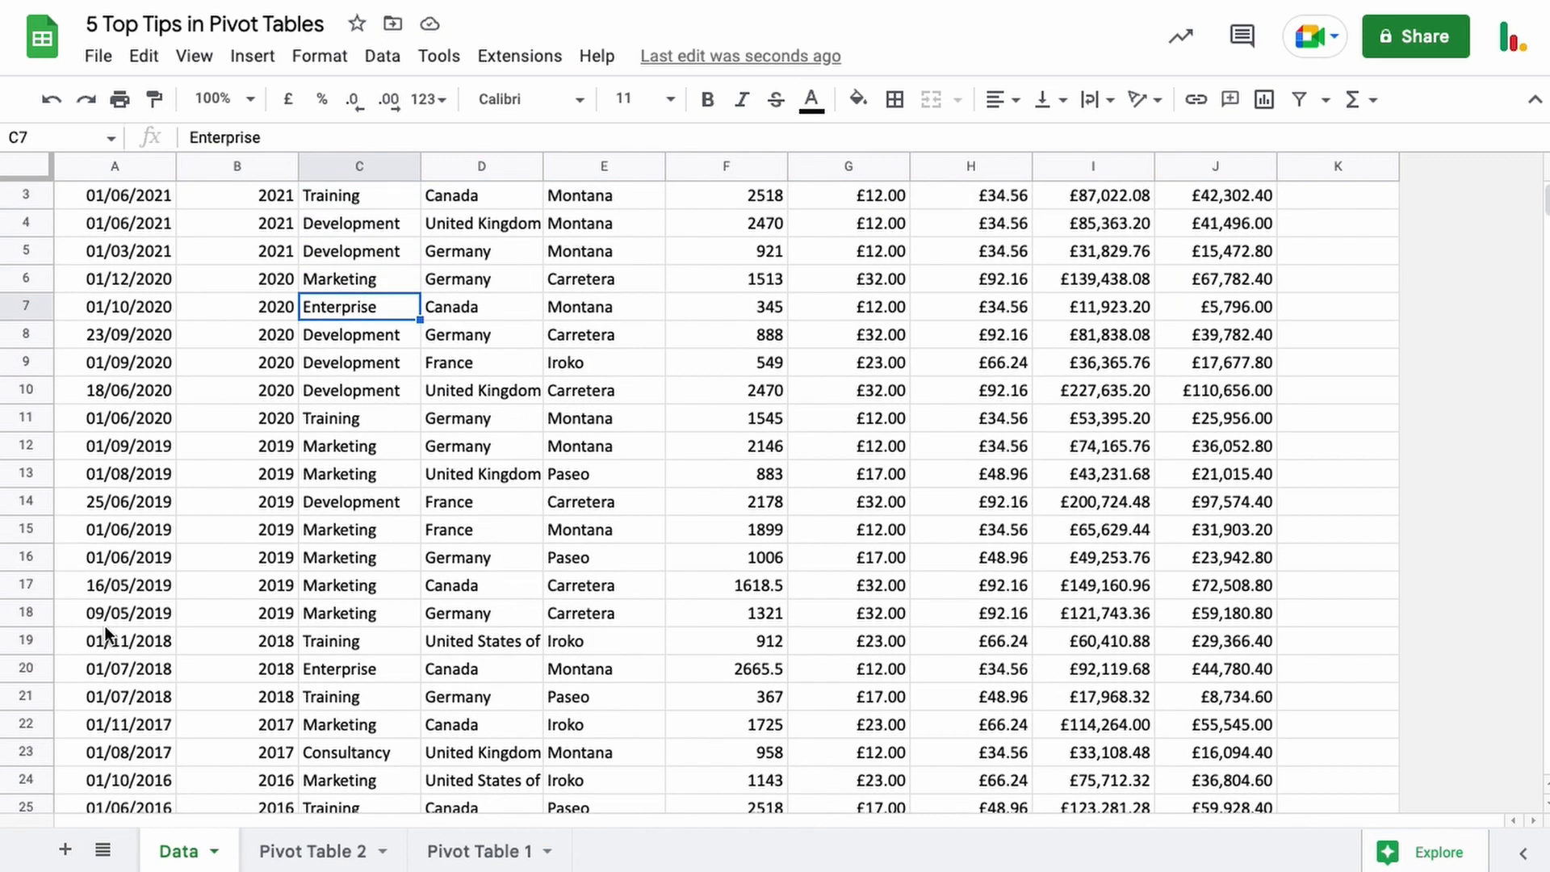
{"action": "scroll", "coordinate": [110, 556], "scroll_direction": "down", "scroll_amount": 2}
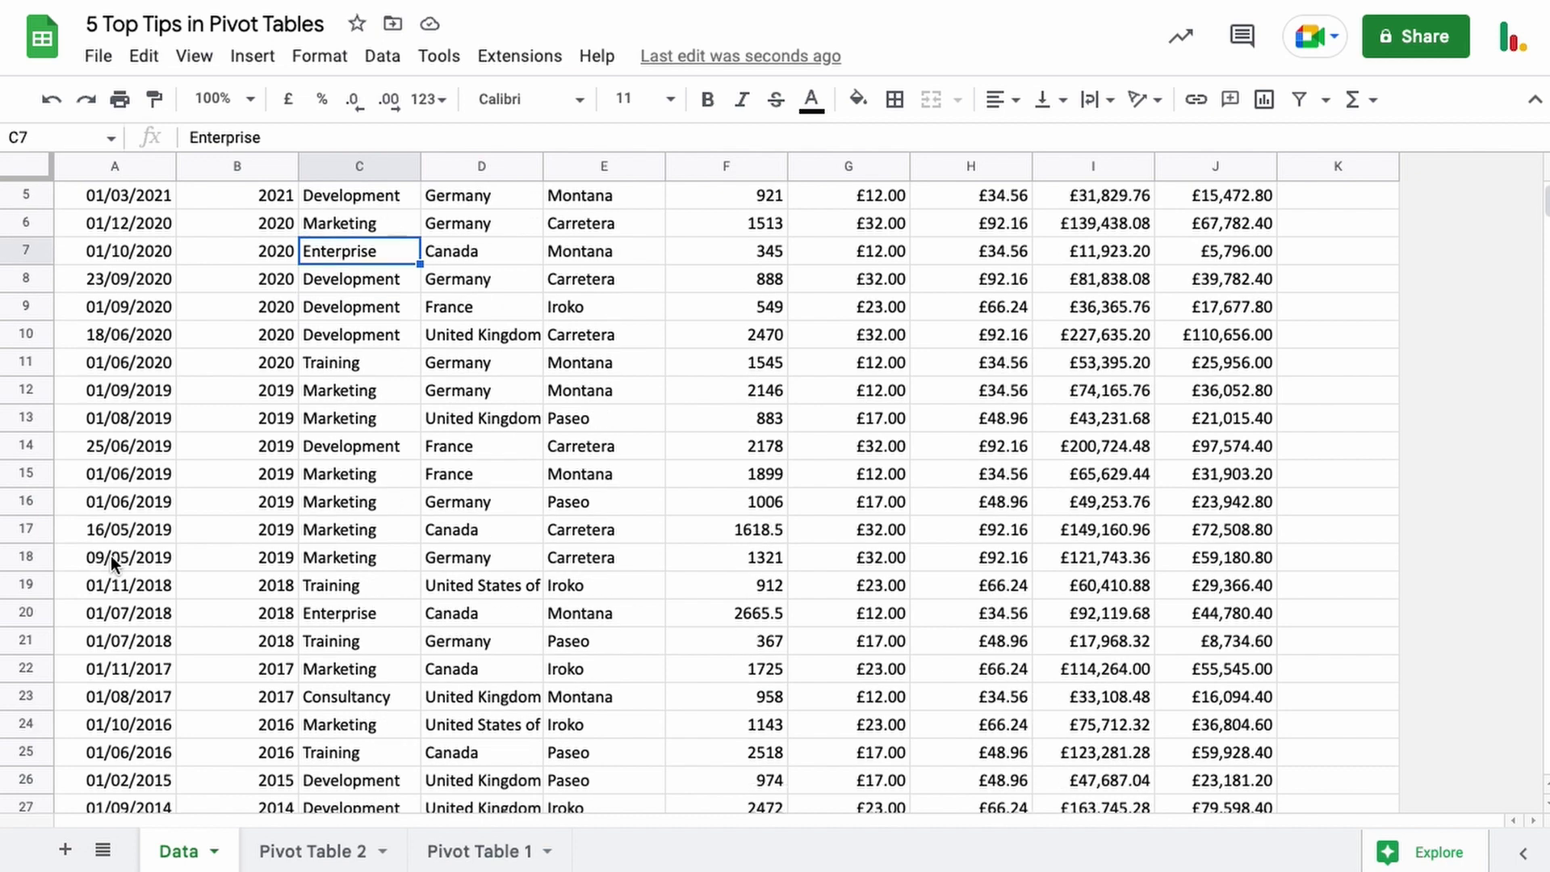
{"action": "scroll", "coordinate": [109, 555], "scroll_direction": "up", "scroll_amount": 2}
{"action": "left_click", "coordinate": [303, 851]}
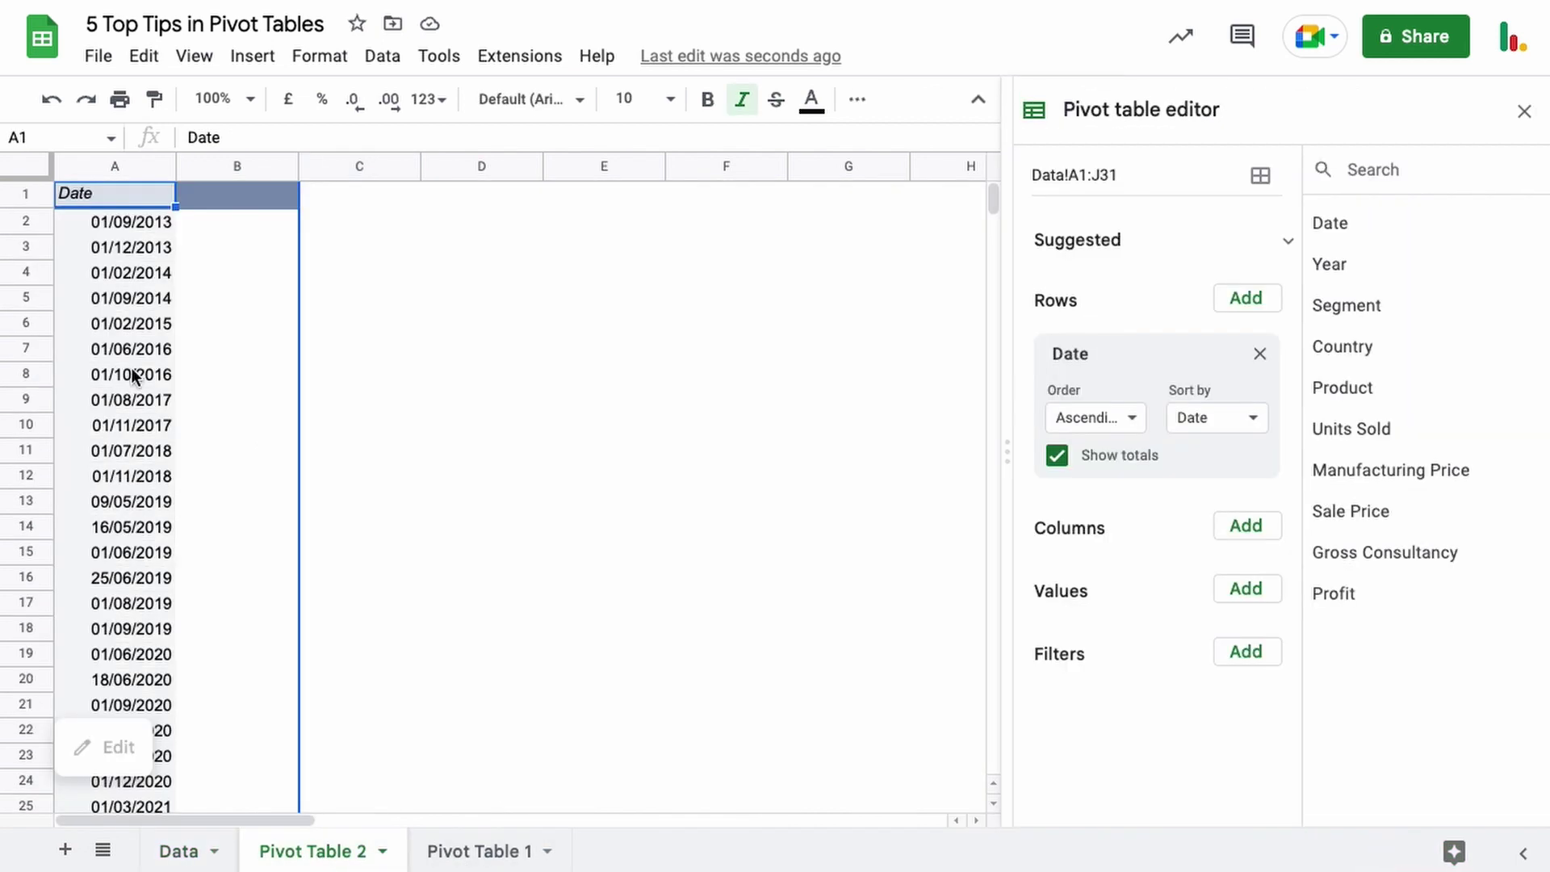
Group the pivot table's row dates by Quarter and move the grouped field to the columns.
{"action": "left_click", "coordinate": [100, 384]}
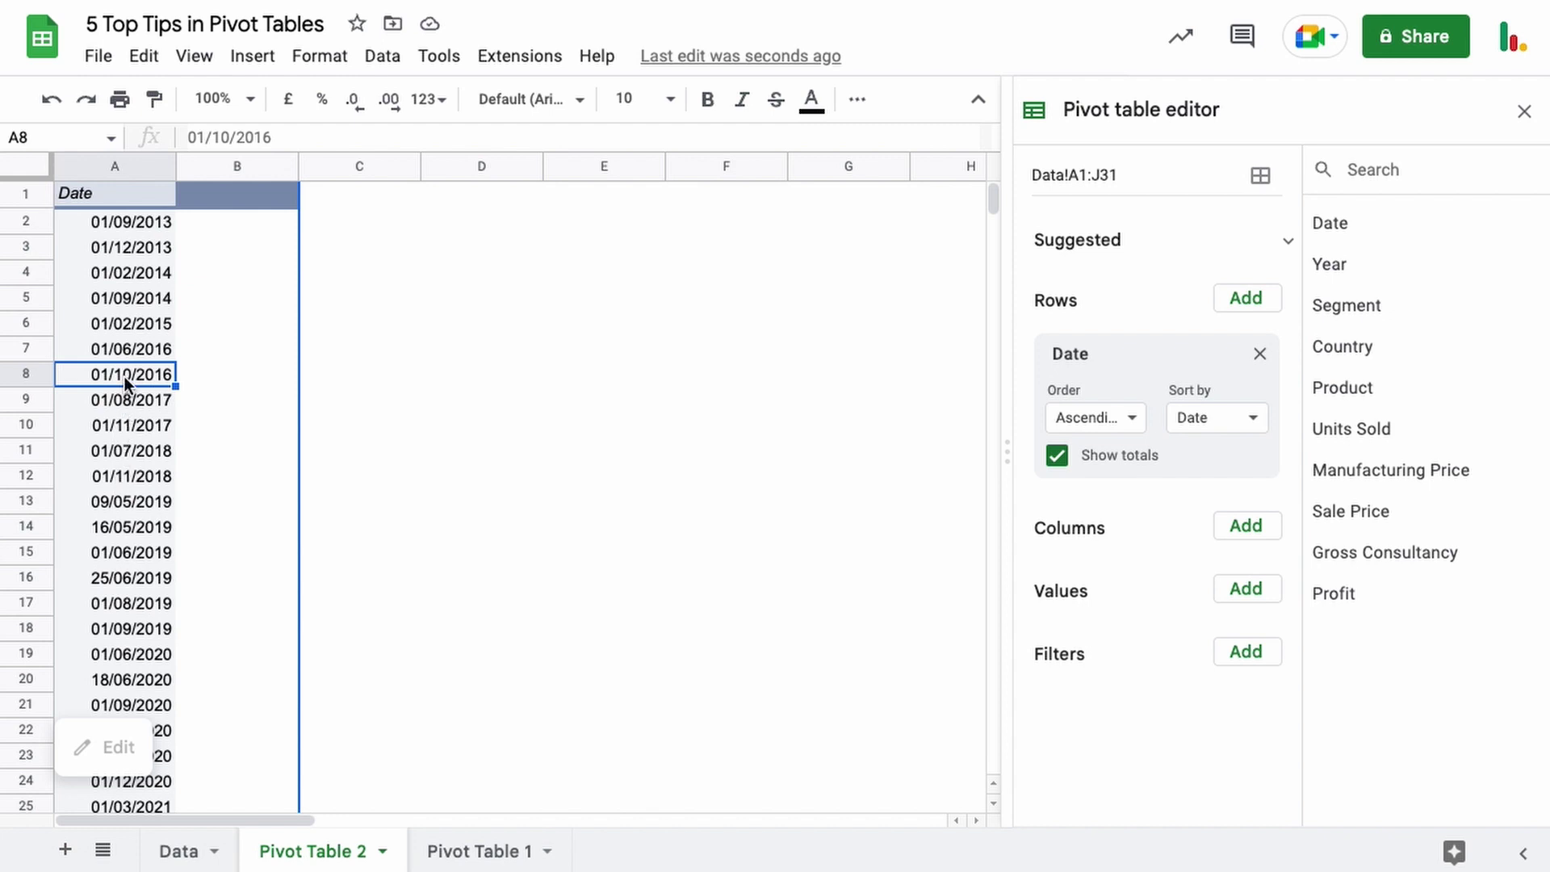
{"action": "right_click", "coordinate": [125, 377]}
{"action": "mouse_move", "coordinate": [215, 644]}
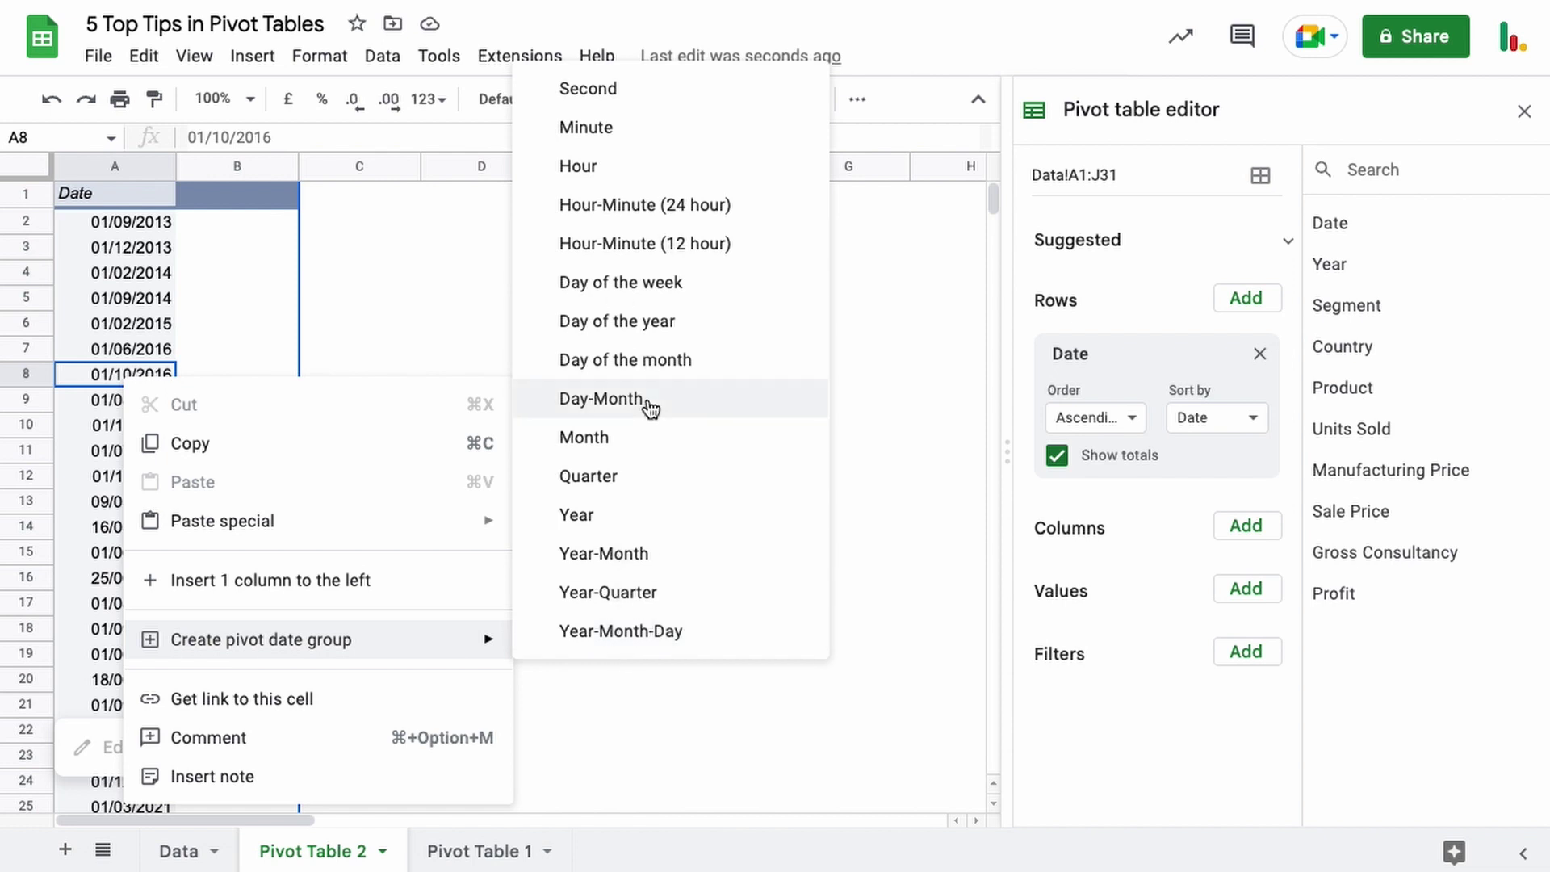
{"action": "left_click", "coordinate": [583, 476]}
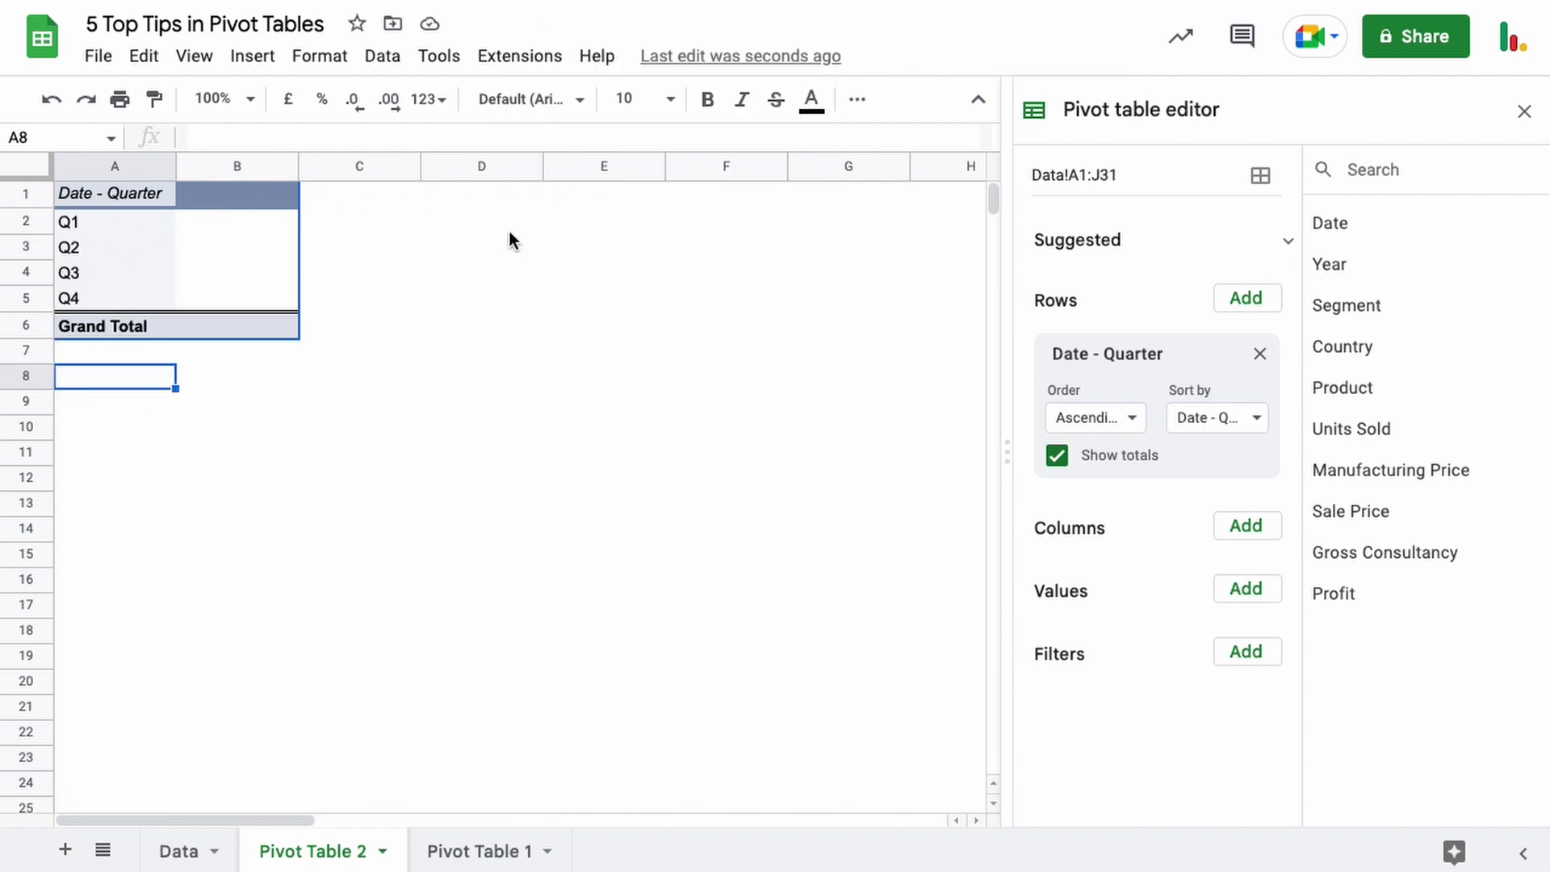
{"action": "mouse_move", "coordinate": [152, 274]}
{"action": "left_click_drag", "start_coordinate": [1084, 361], "coordinate": [1090, 442]}
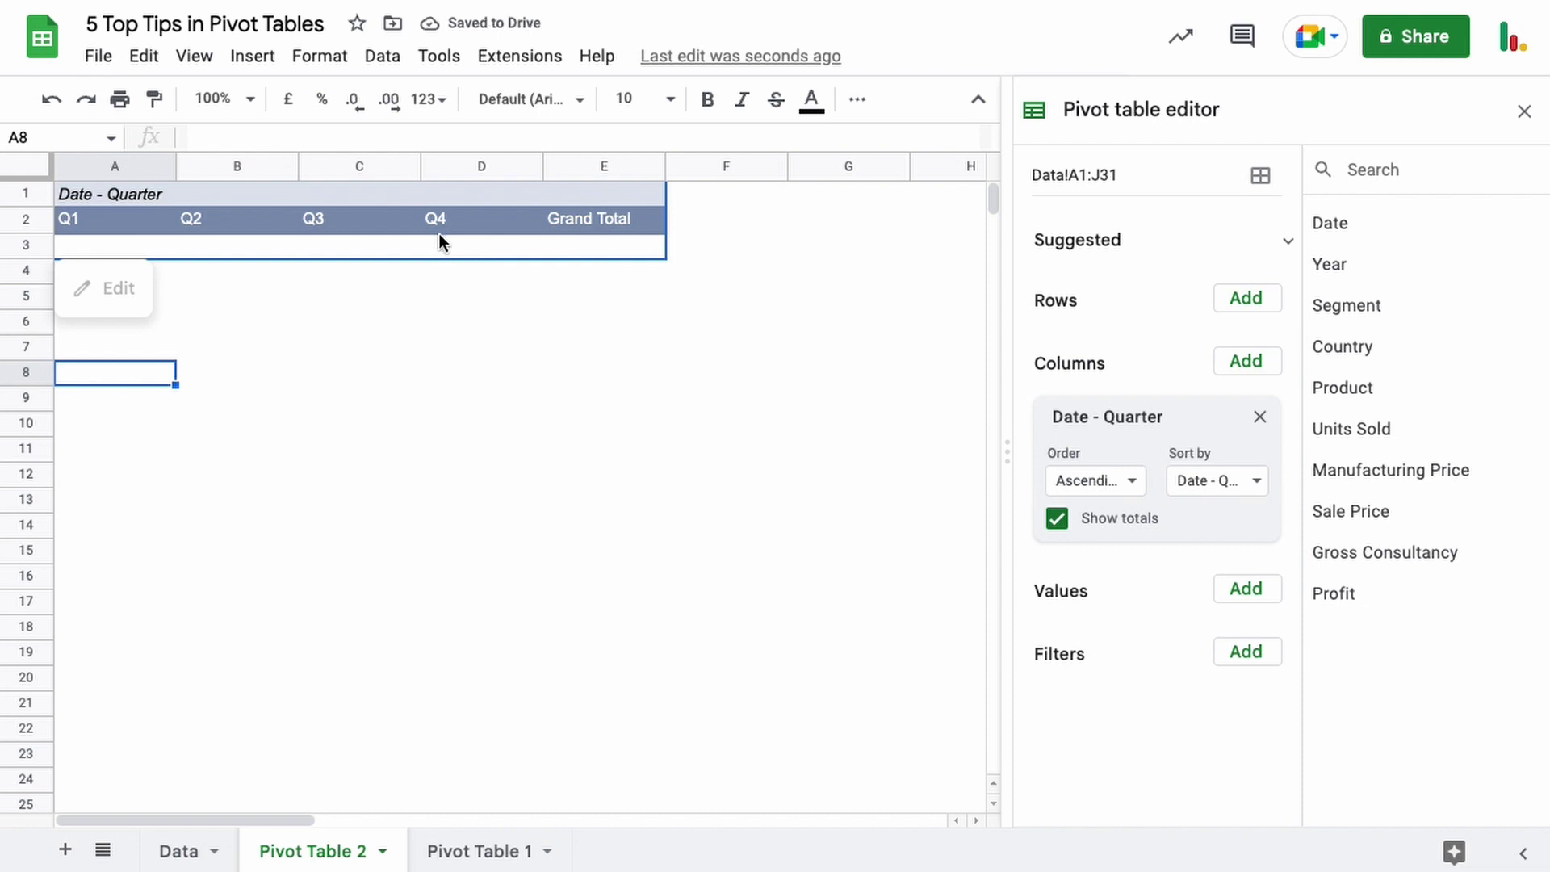
Try the ungrouped Date field in the columns instead of Date - Quarter, look through the date columns, and remove it.
{"action": "left_click", "coordinate": [1259, 417]}
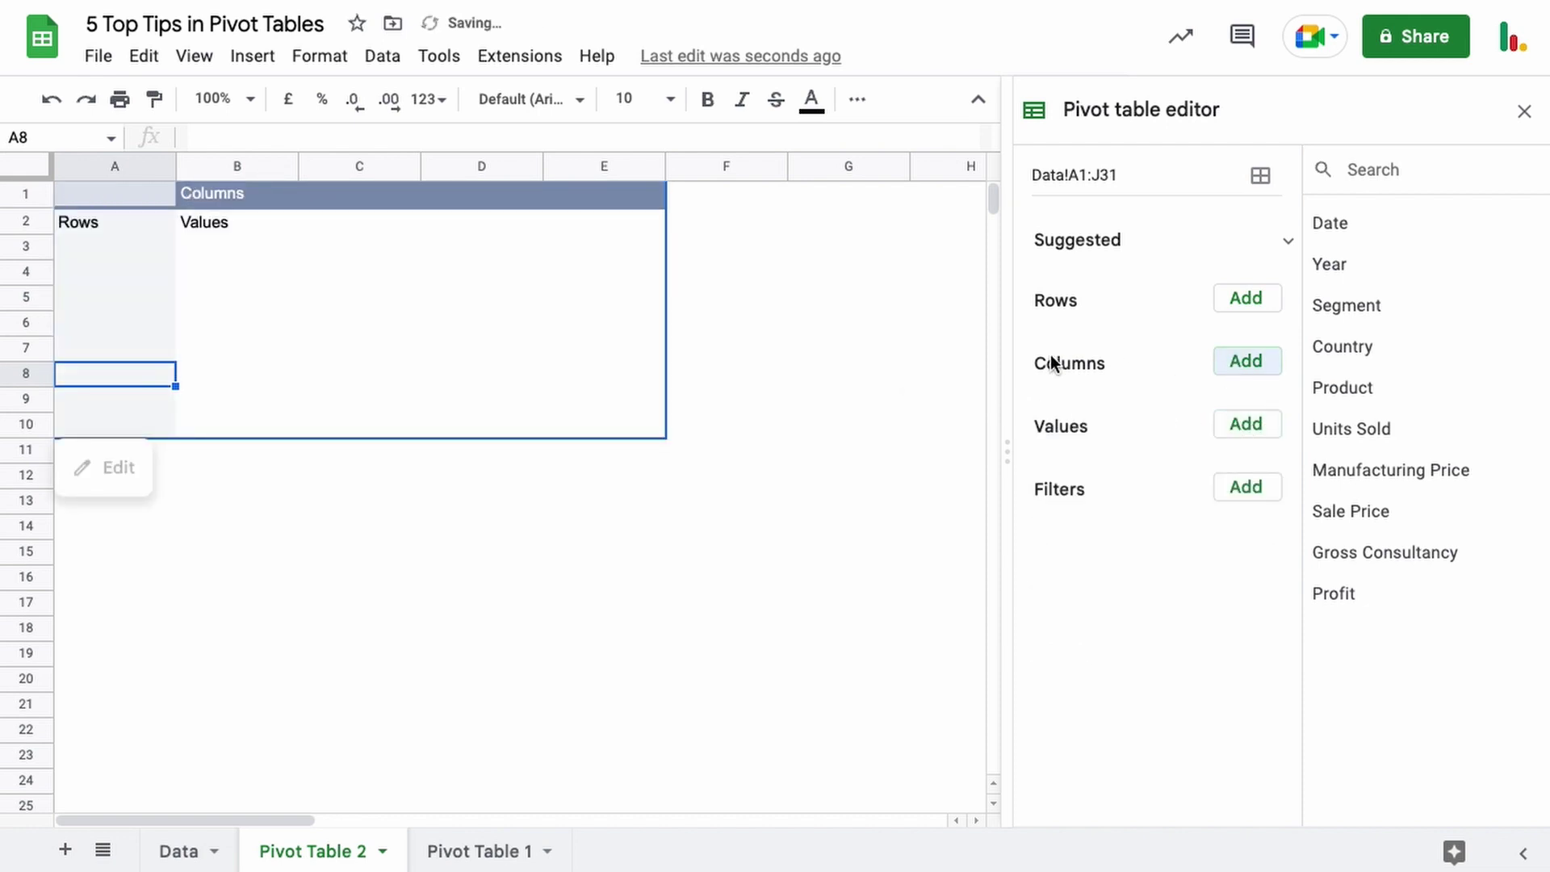
{"action": "left_click", "coordinate": [1235, 365]}
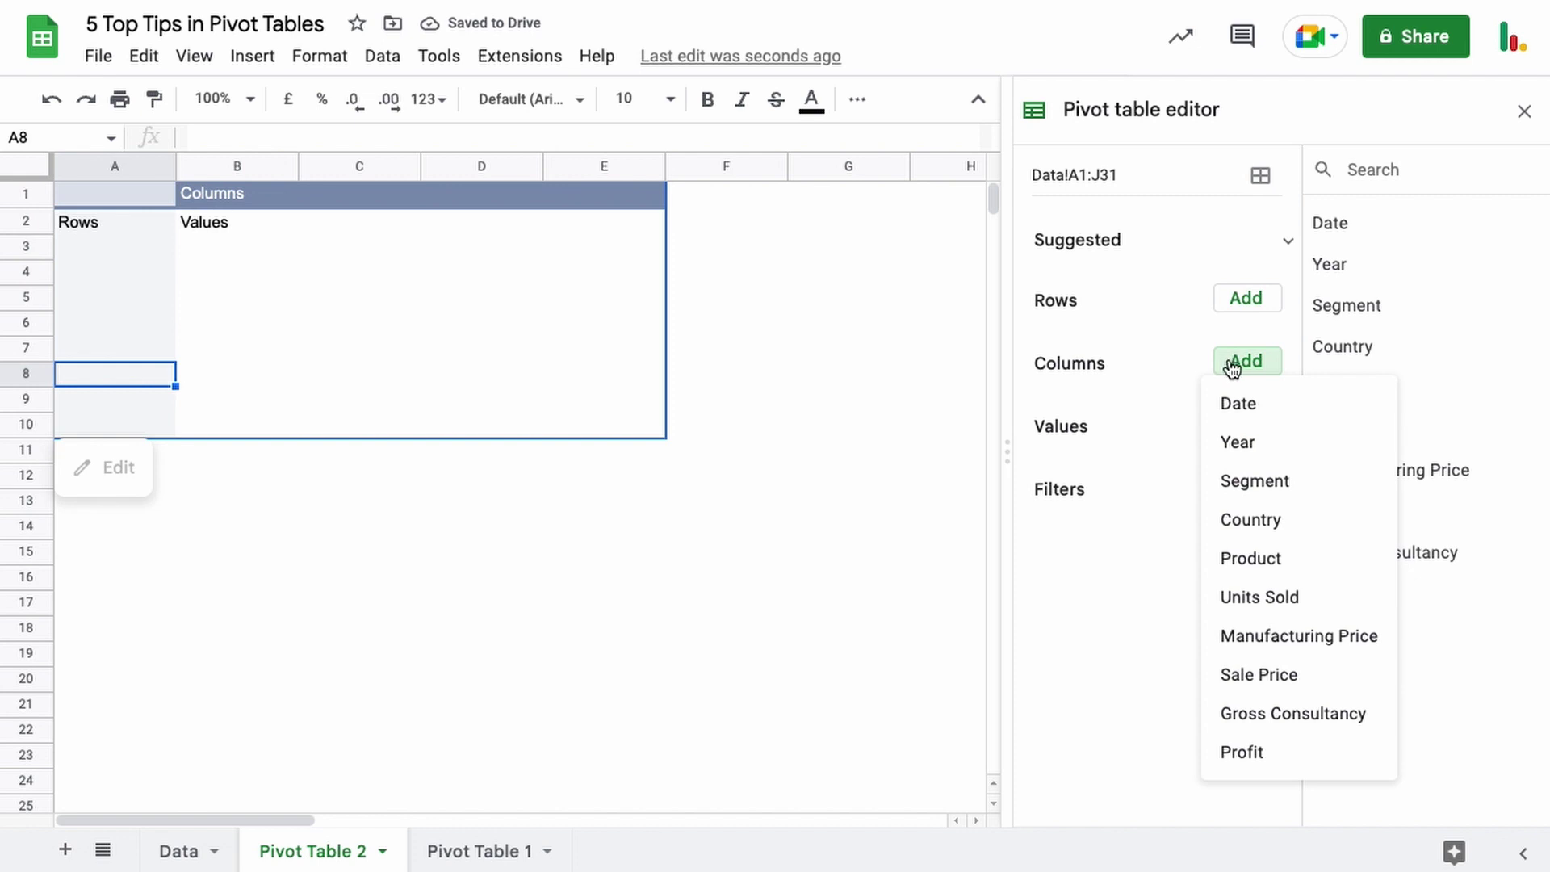
{"action": "left_click", "coordinate": [1243, 403]}
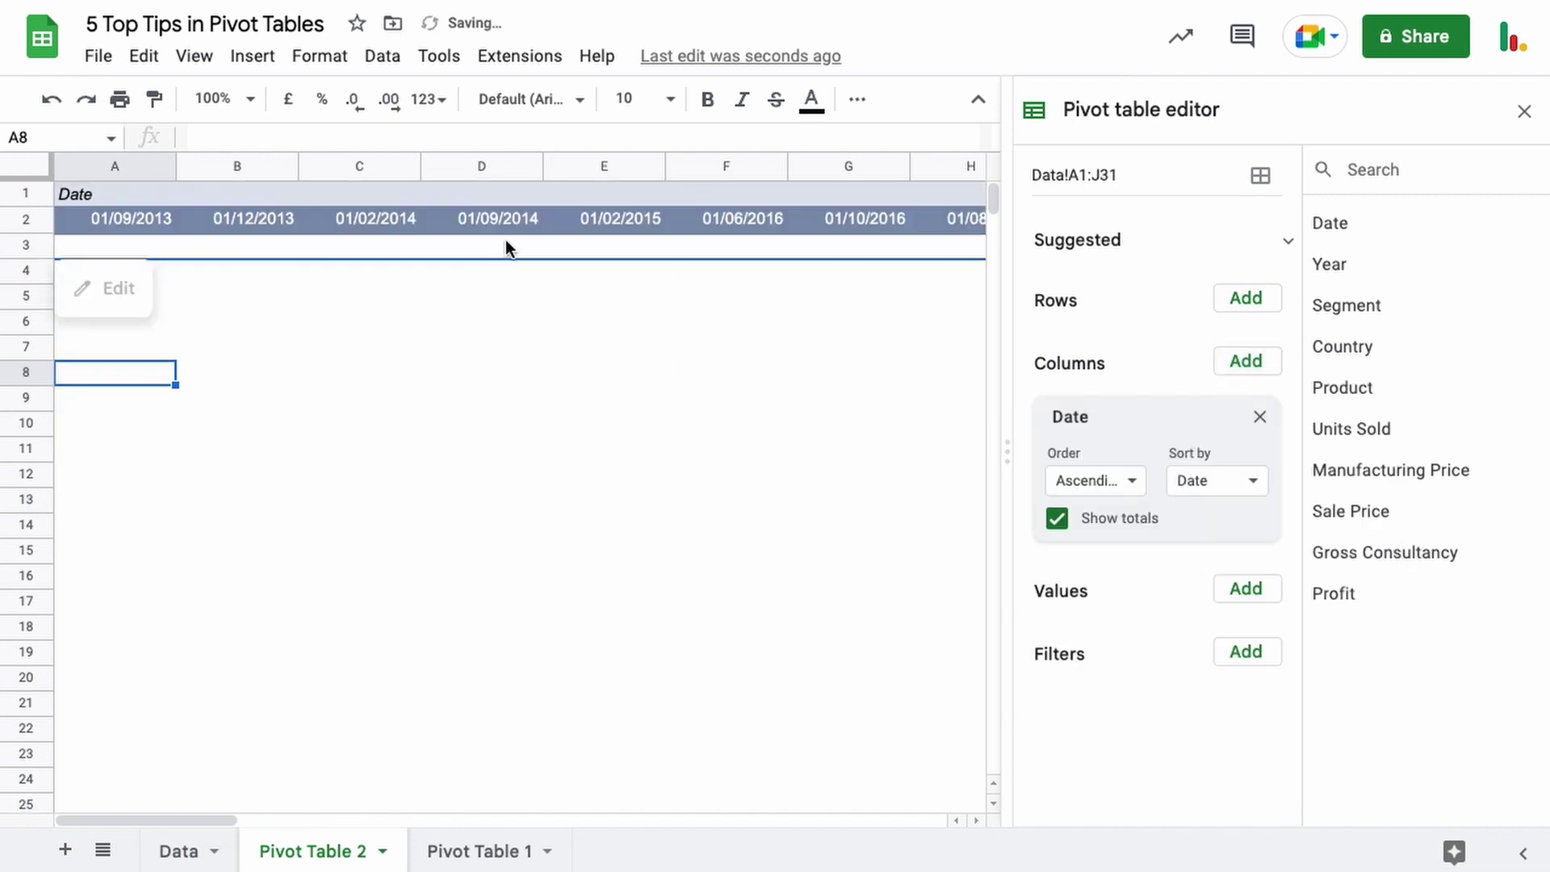
{"action": "scroll", "coordinate": [505, 239], "scroll_direction": "right", "scroll_amount": 10}
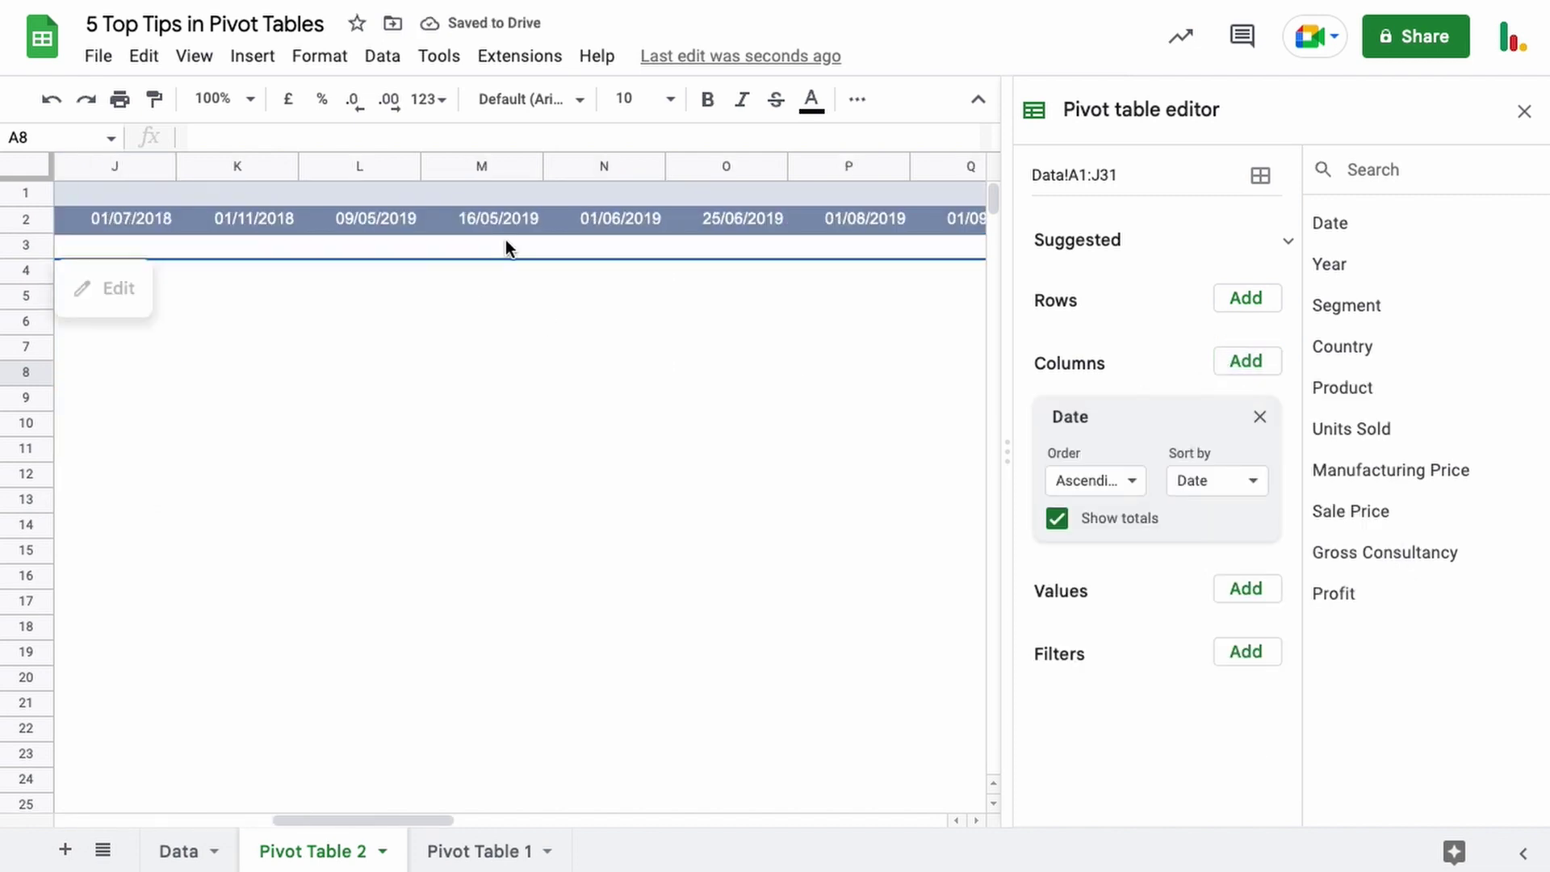
{"action": "scroll", "coordinate": [506, 239], "scroll_direction": "right", "scroll_amount": 10}
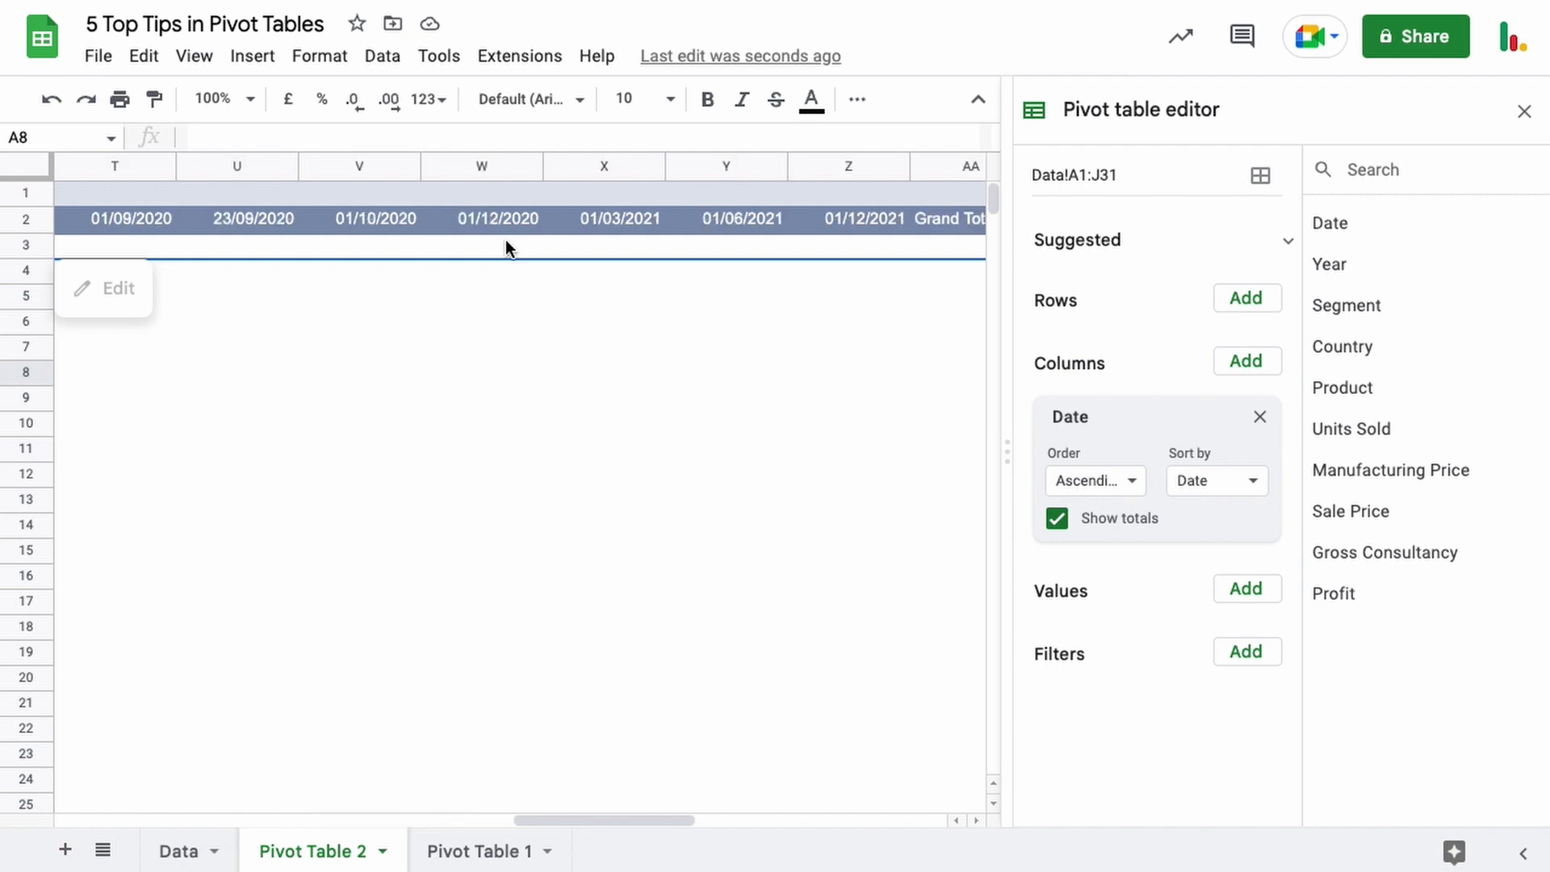
{"action": "scroll", "coordinate": [505, 239], "scroll_direction": "right", "scroll_amount": 3}
{"action": "scroll", "coordinate": [505, 239], "scroll_direction": "left", "scroll_amount": 20}
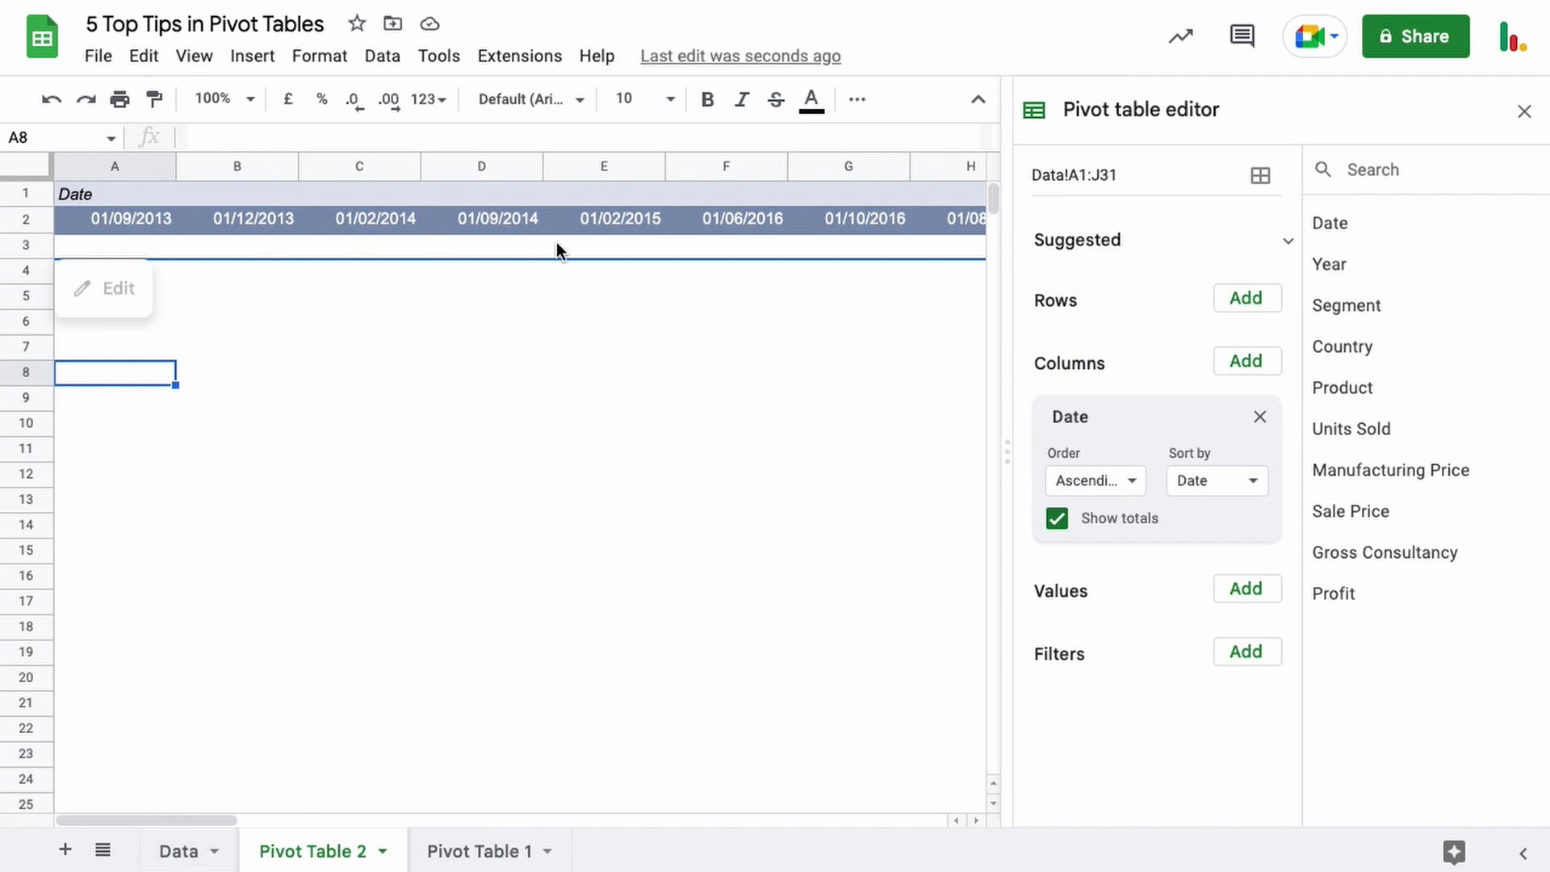
{"action": "left_click", "coordinate": [1260, 416]}
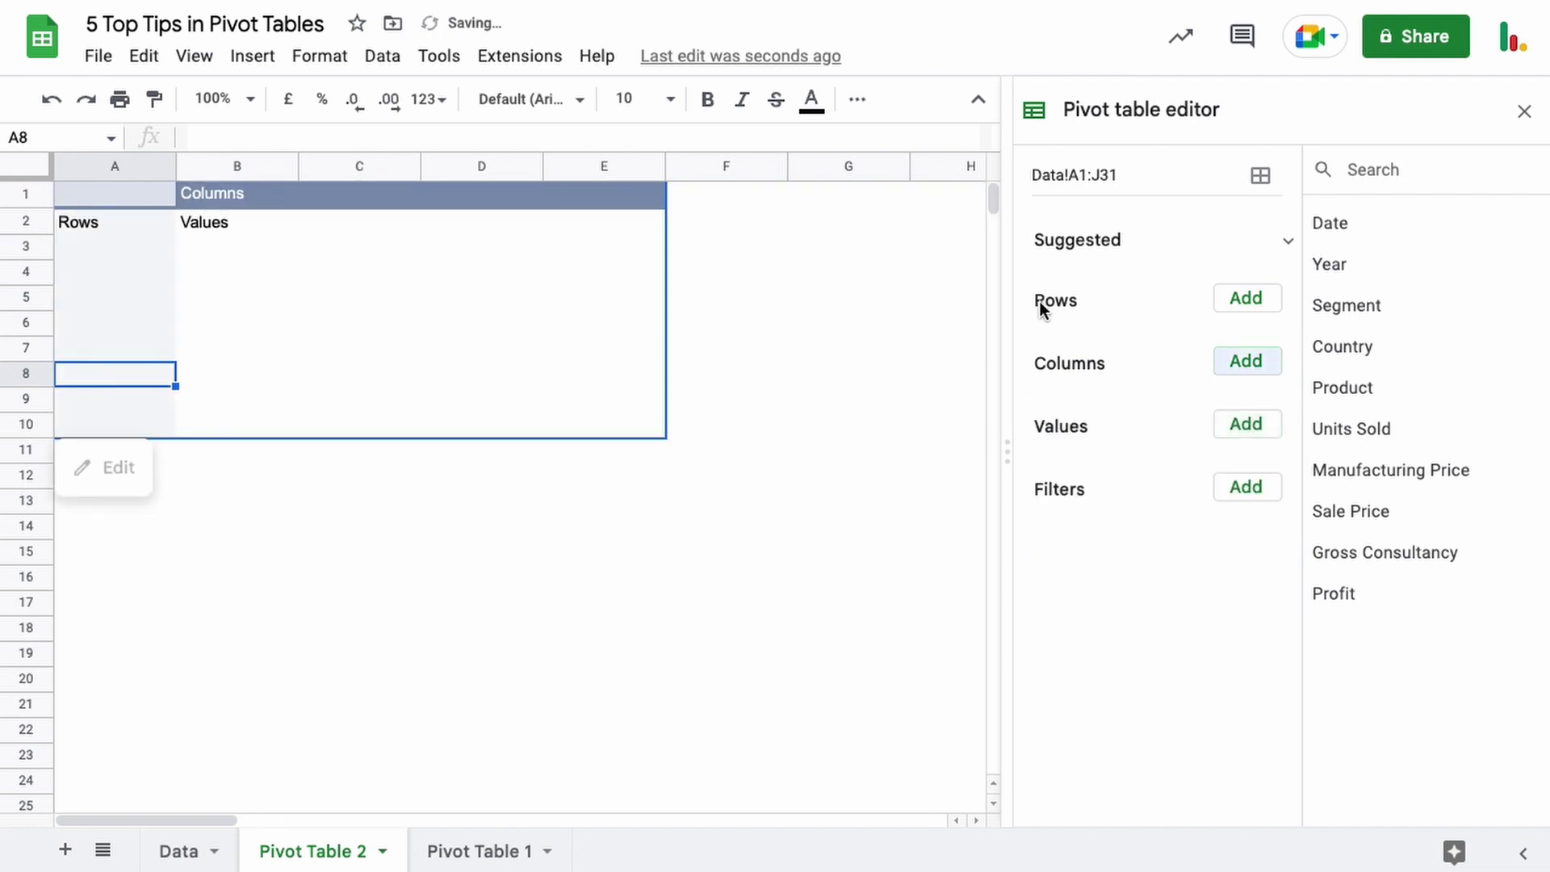
Add Date as a row field and create a pivot date group by Quarter.
{"action": "left_click", "coordinate": [1243, 302]}
{"action": "left_click", "coordinate": [1238, 339]}
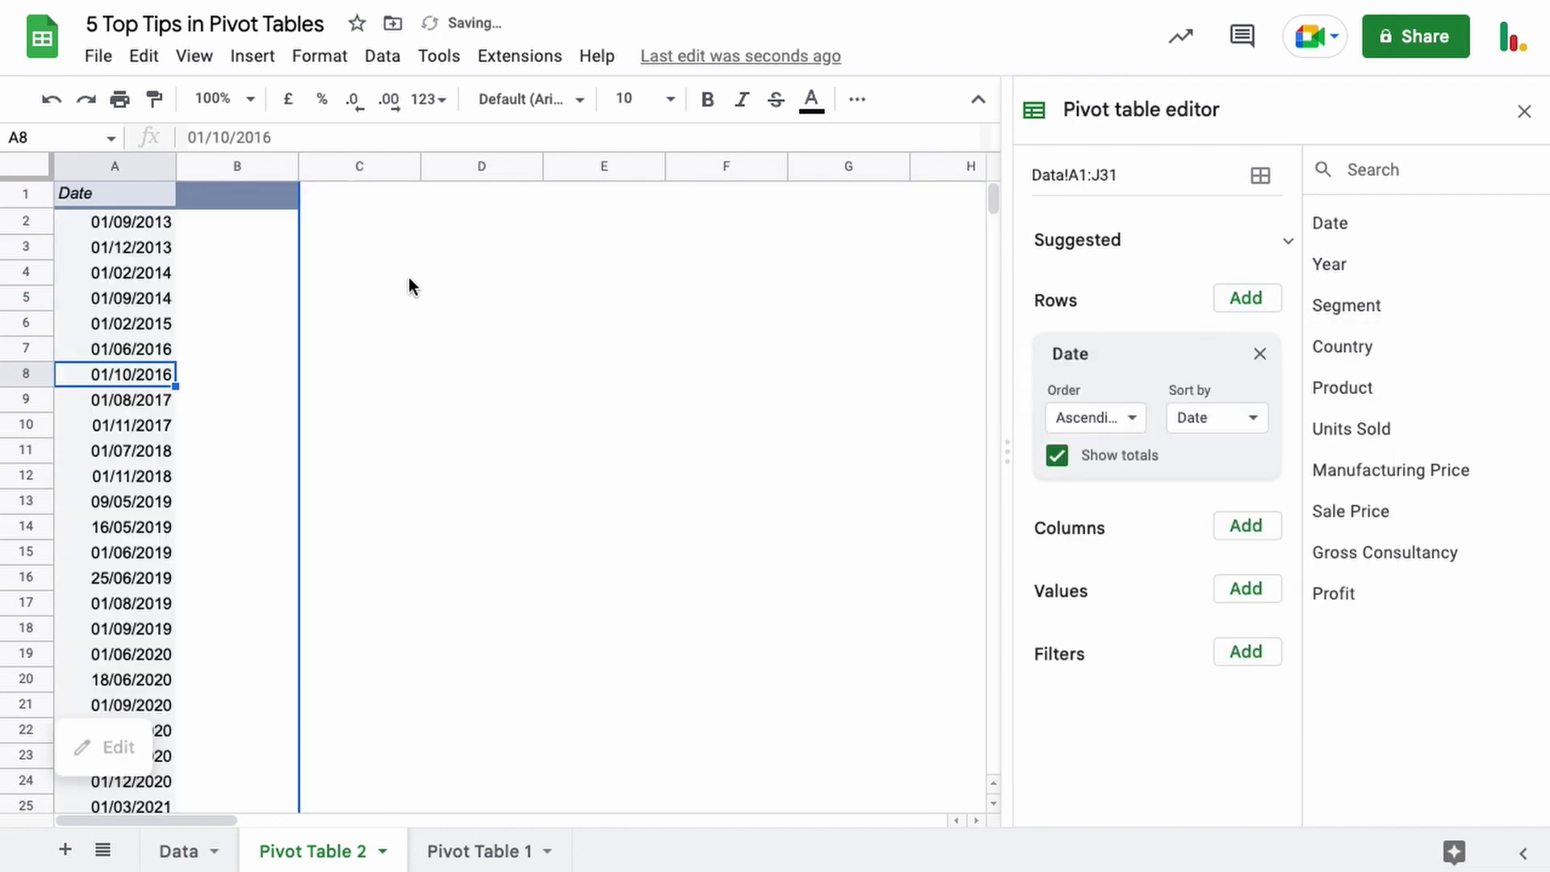
{"action": "right_click", "coordinate": [115, 371]}
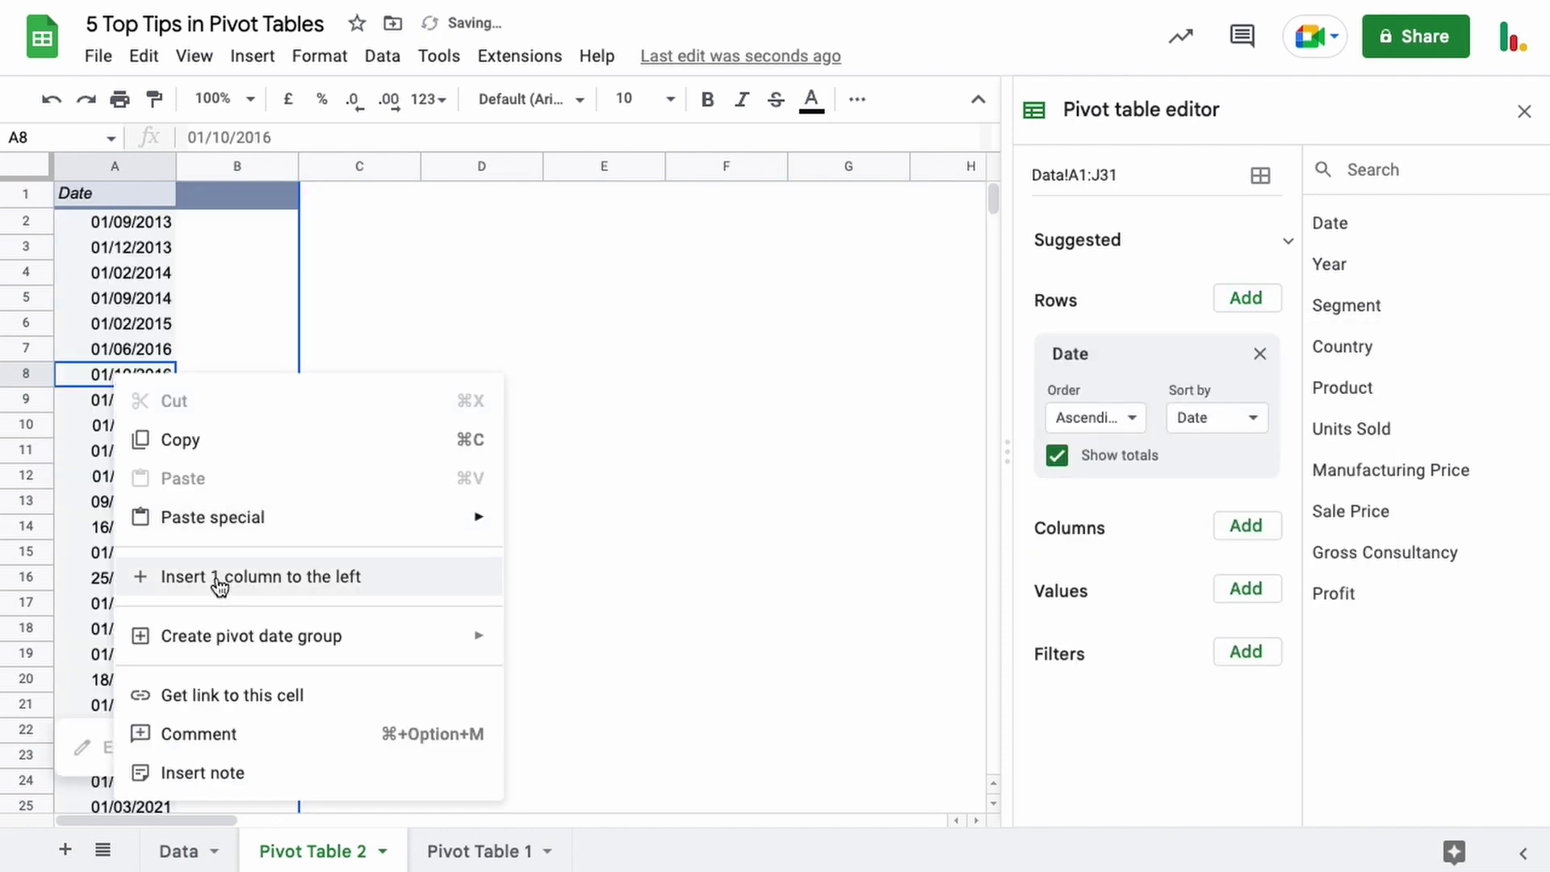
{"action": "mouse_move", "coordinate": [335, 642]}
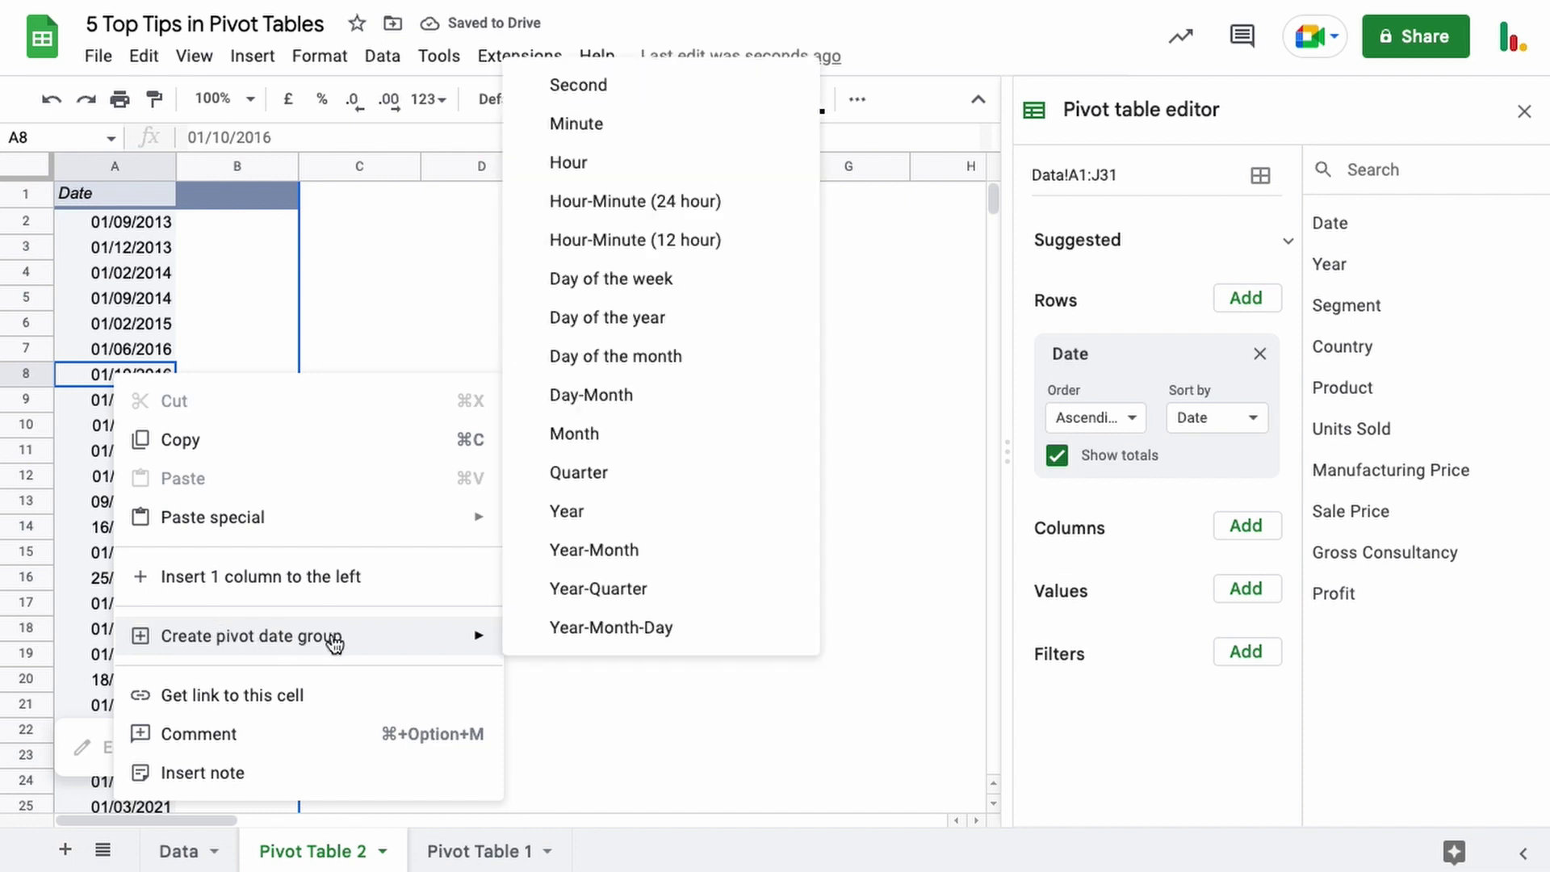
{"action": "left_click", "coordinate": [592, 481]}
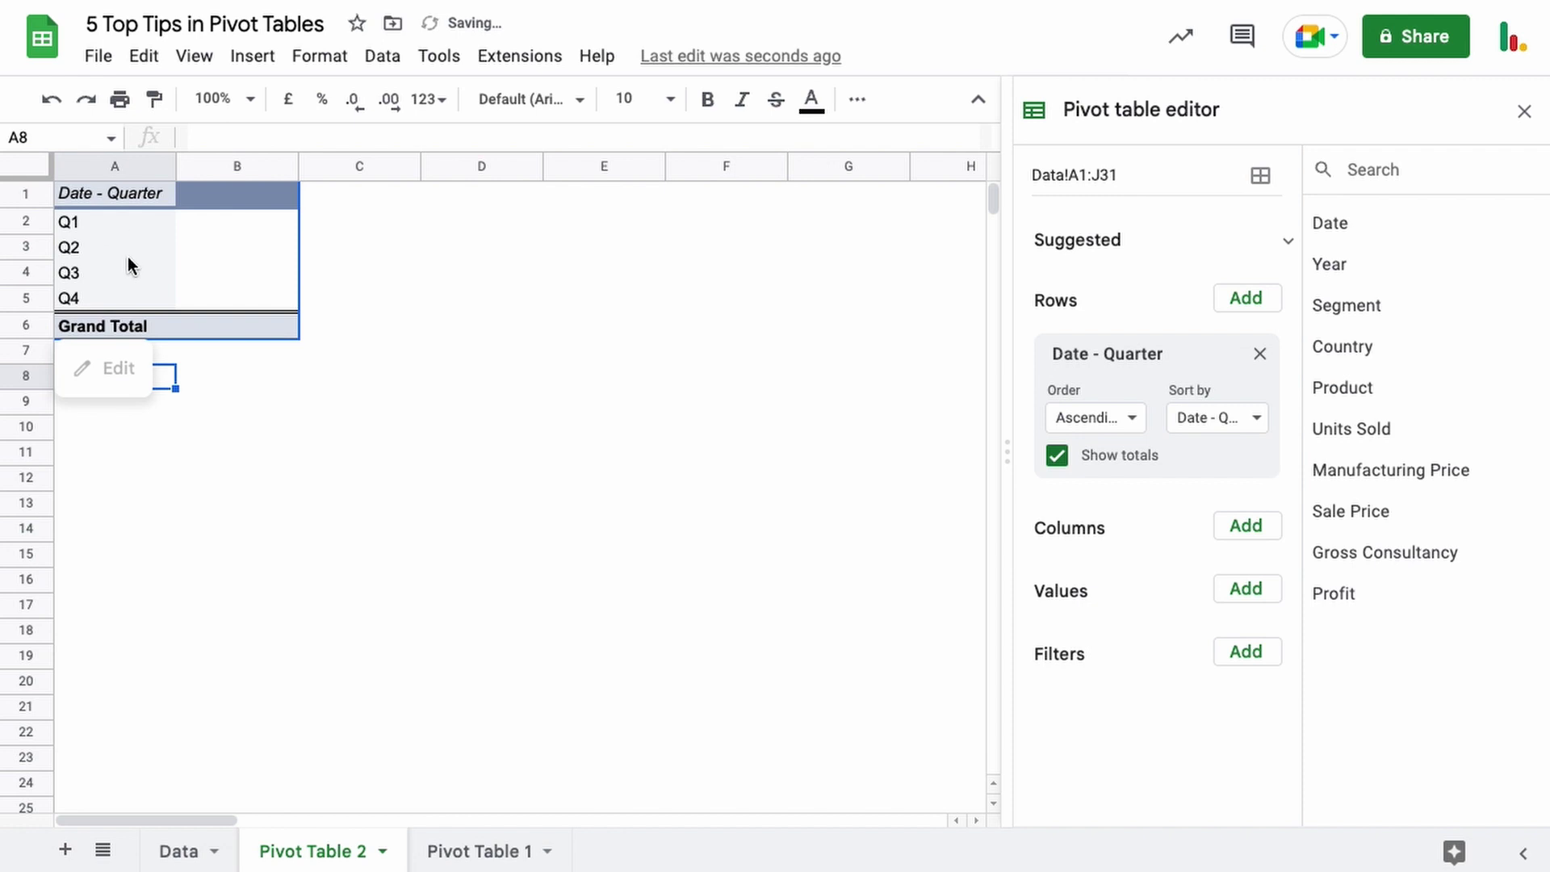
Move the Date - Quarter field from rows to columns and add Year as the row field.
{"action": "left_click_drag", "start_coordinate": [1107, 356], "coordinate": [1108, 443]}
{"action": "left_click", "coordinate": [1246, 298]}
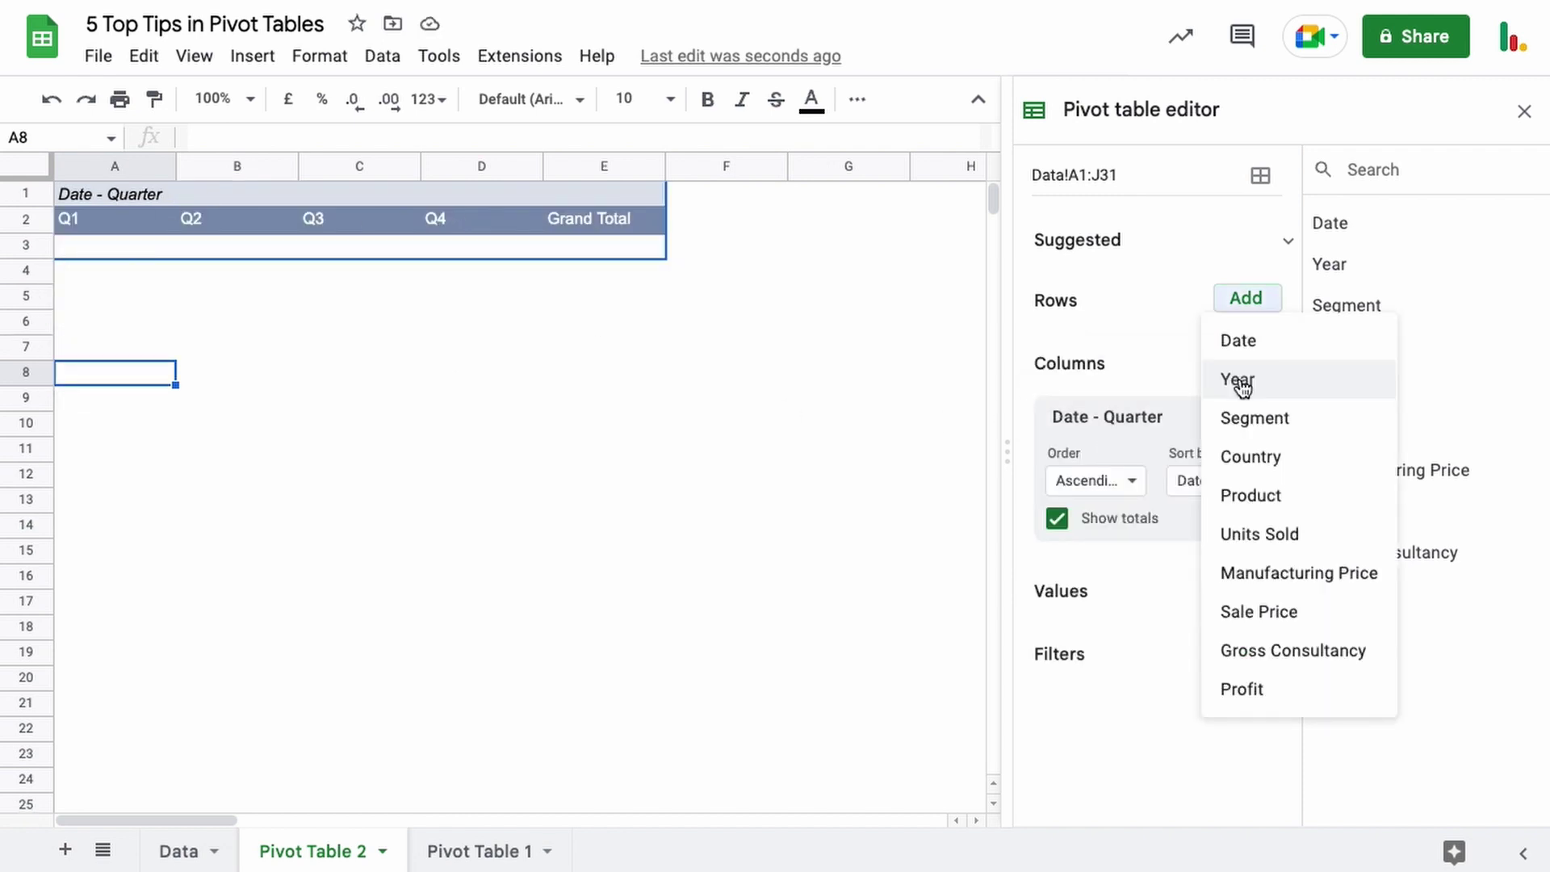
{"action": "left_click", "coordinate": [1277, 388]}
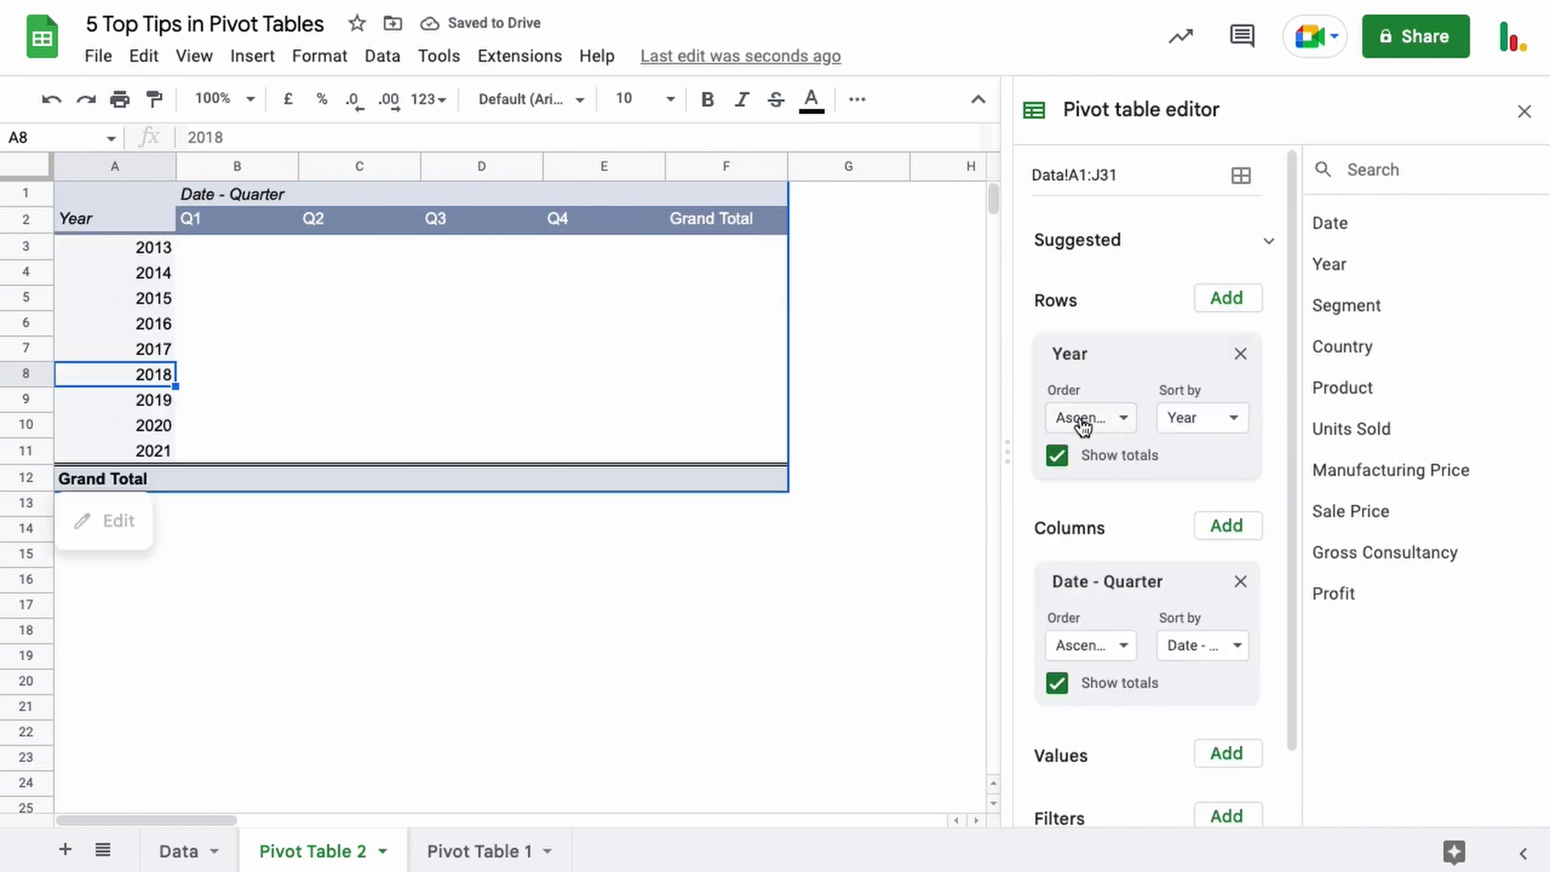
Add Profit as the value field of the pivot table.
{"action": "scroll", "coordinate": [1204, 775], "scroll_direction": "down", "scroll_amount": 1}
{"action": "left_click", "coordinate": [1227, 674]}
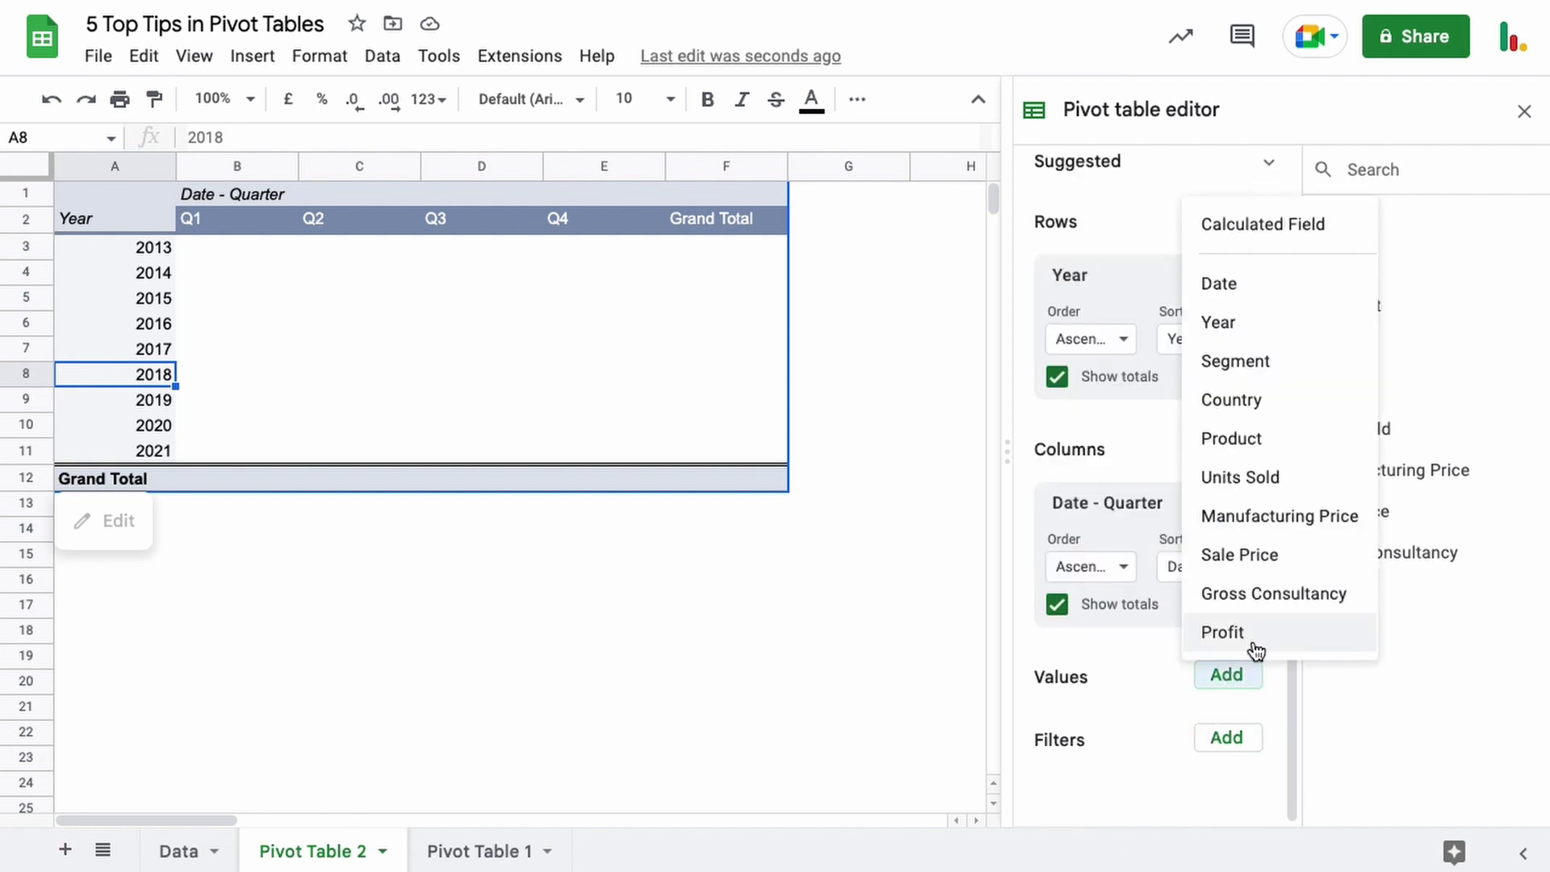
{"action": "left_click", "coordinate": [1235, 632]}
{"action": "left_click", "coordinate": [481, 605]}
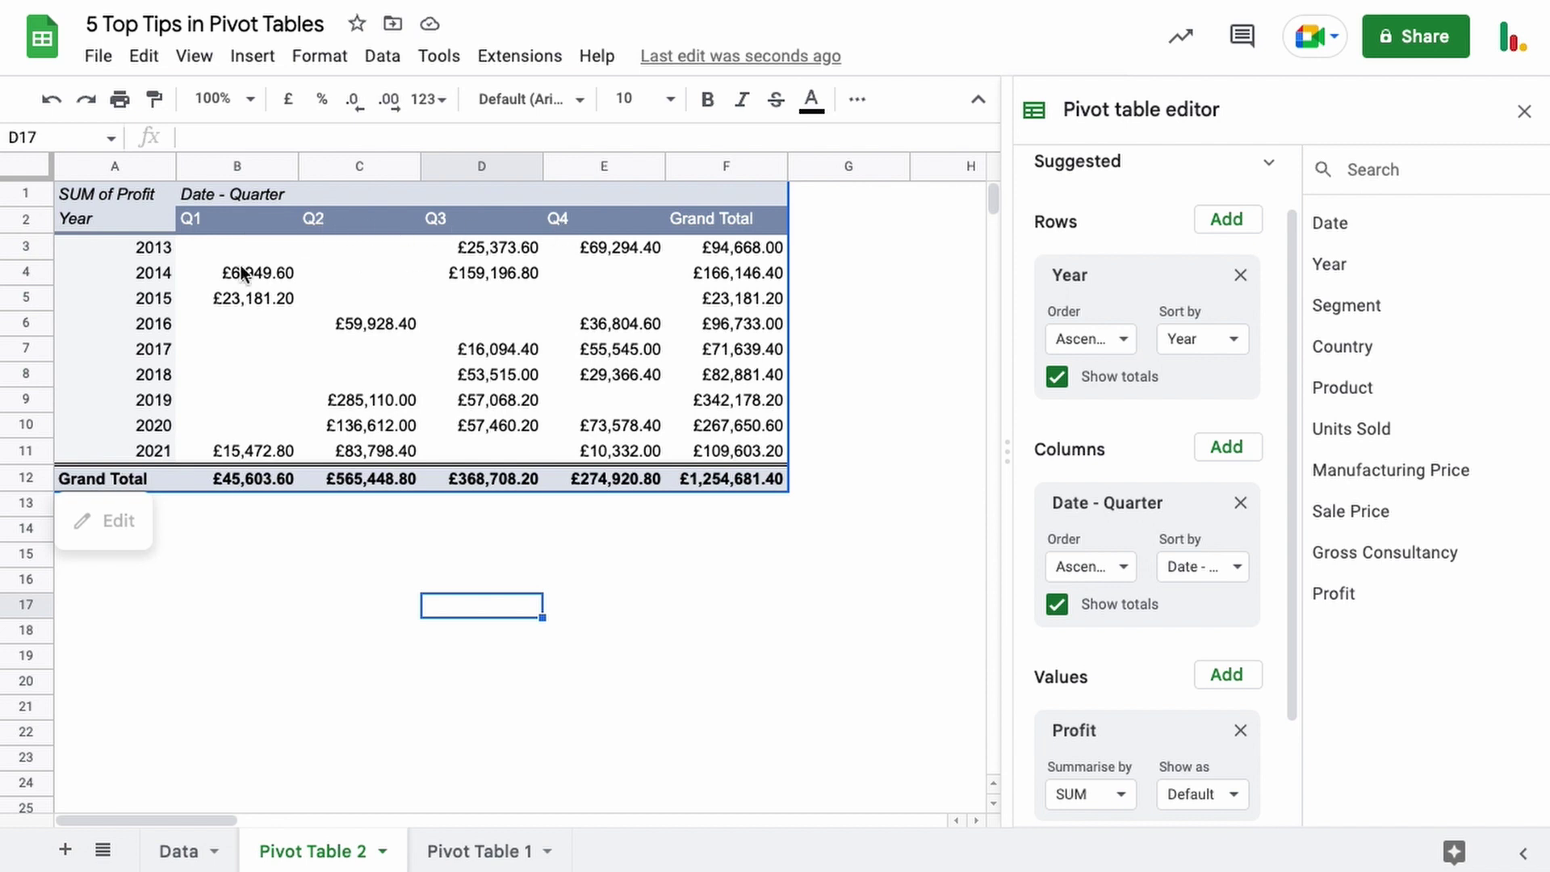
Review the pivot table's years, overall grand total and profit heading, and compare them with the source records on the Data sheet.
{"action": "left_click_drag", "start_coordinate": [154, 250], "coordinate": [145, 446]}
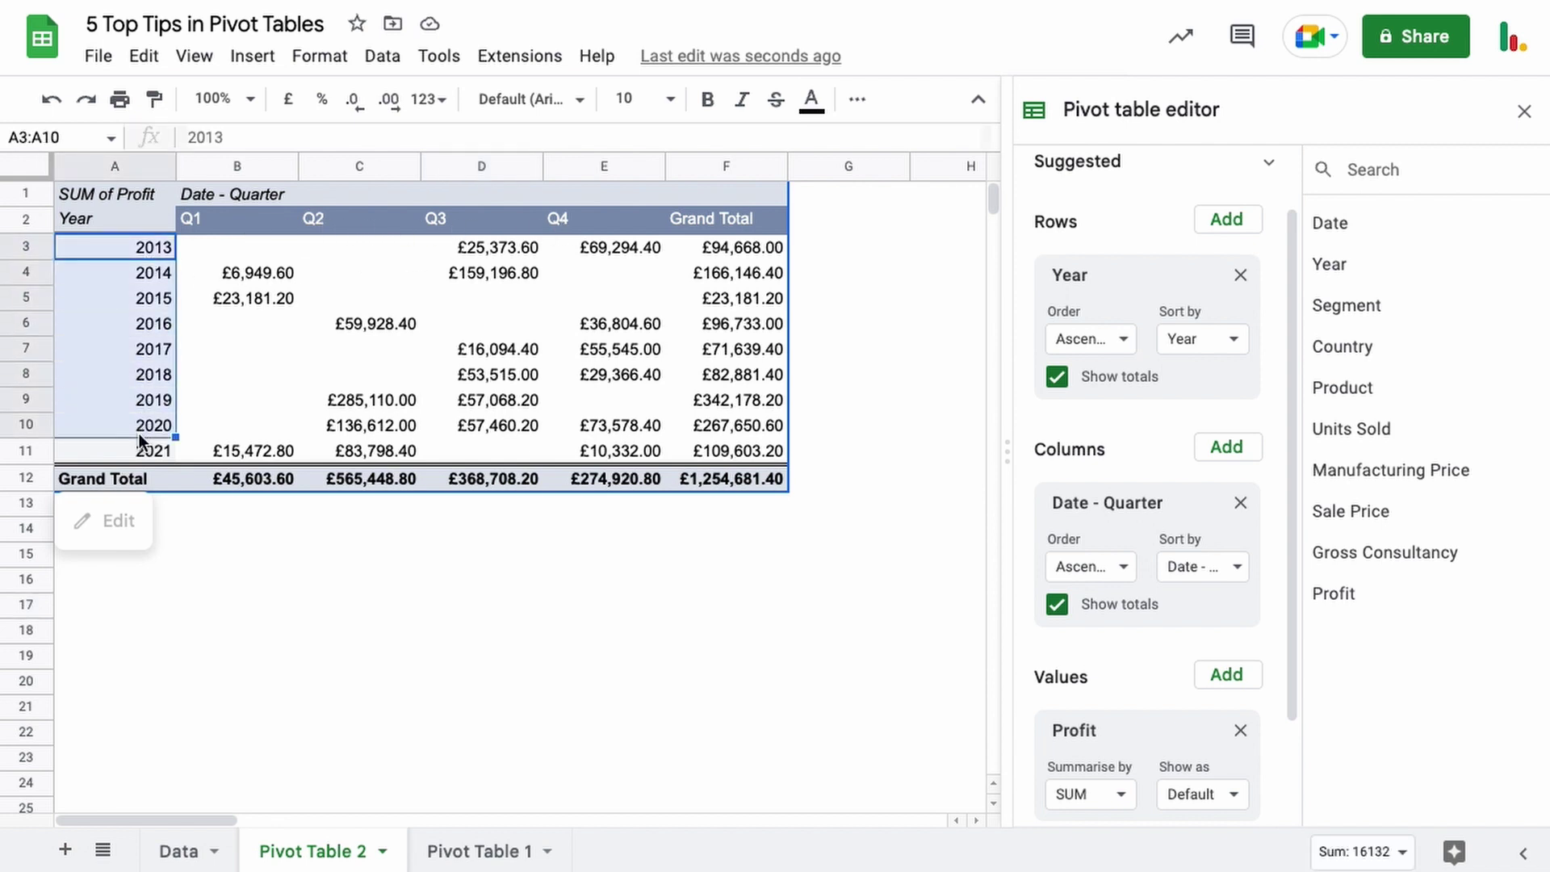
{"action": "left_click", "coordinate": [692, 484]}
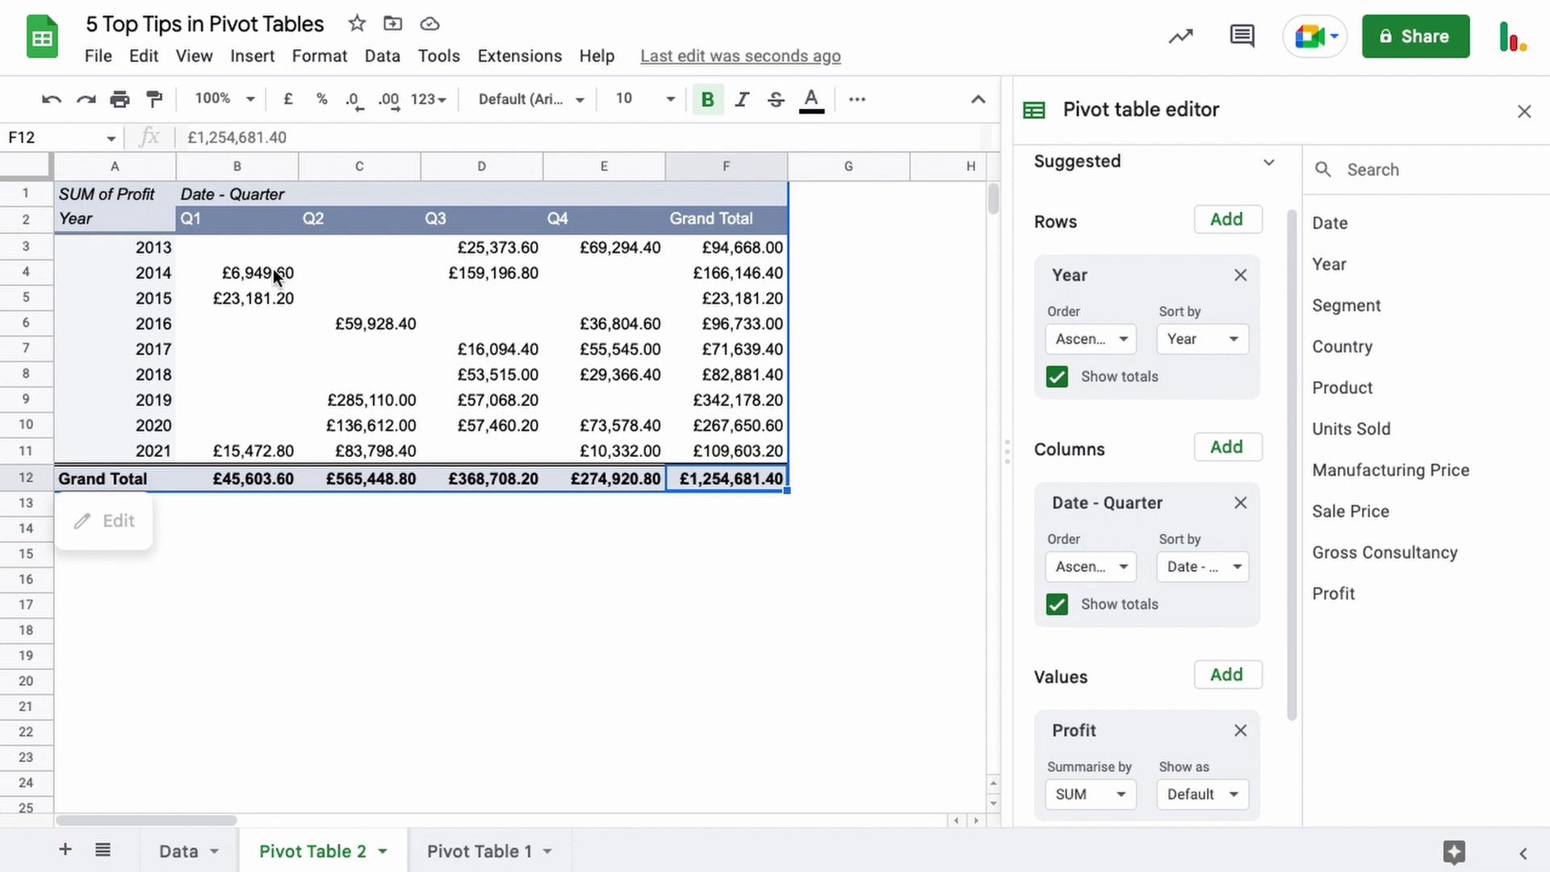
{"action": "left_click", "coordinate": [95, 202]}
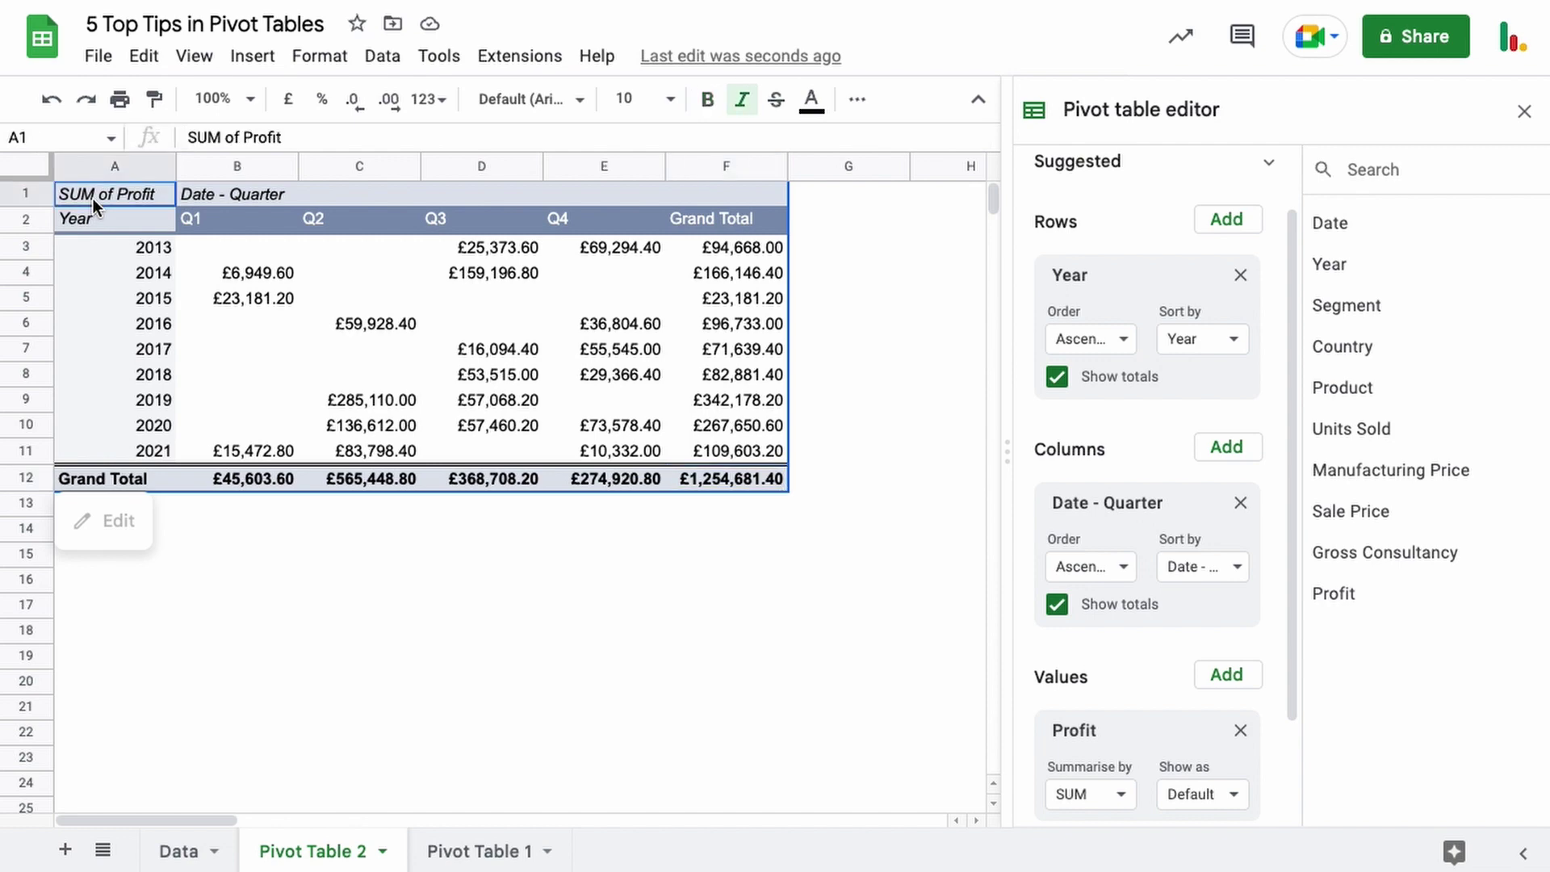
{"action": "left_click", "coordinate": [174, 851]}
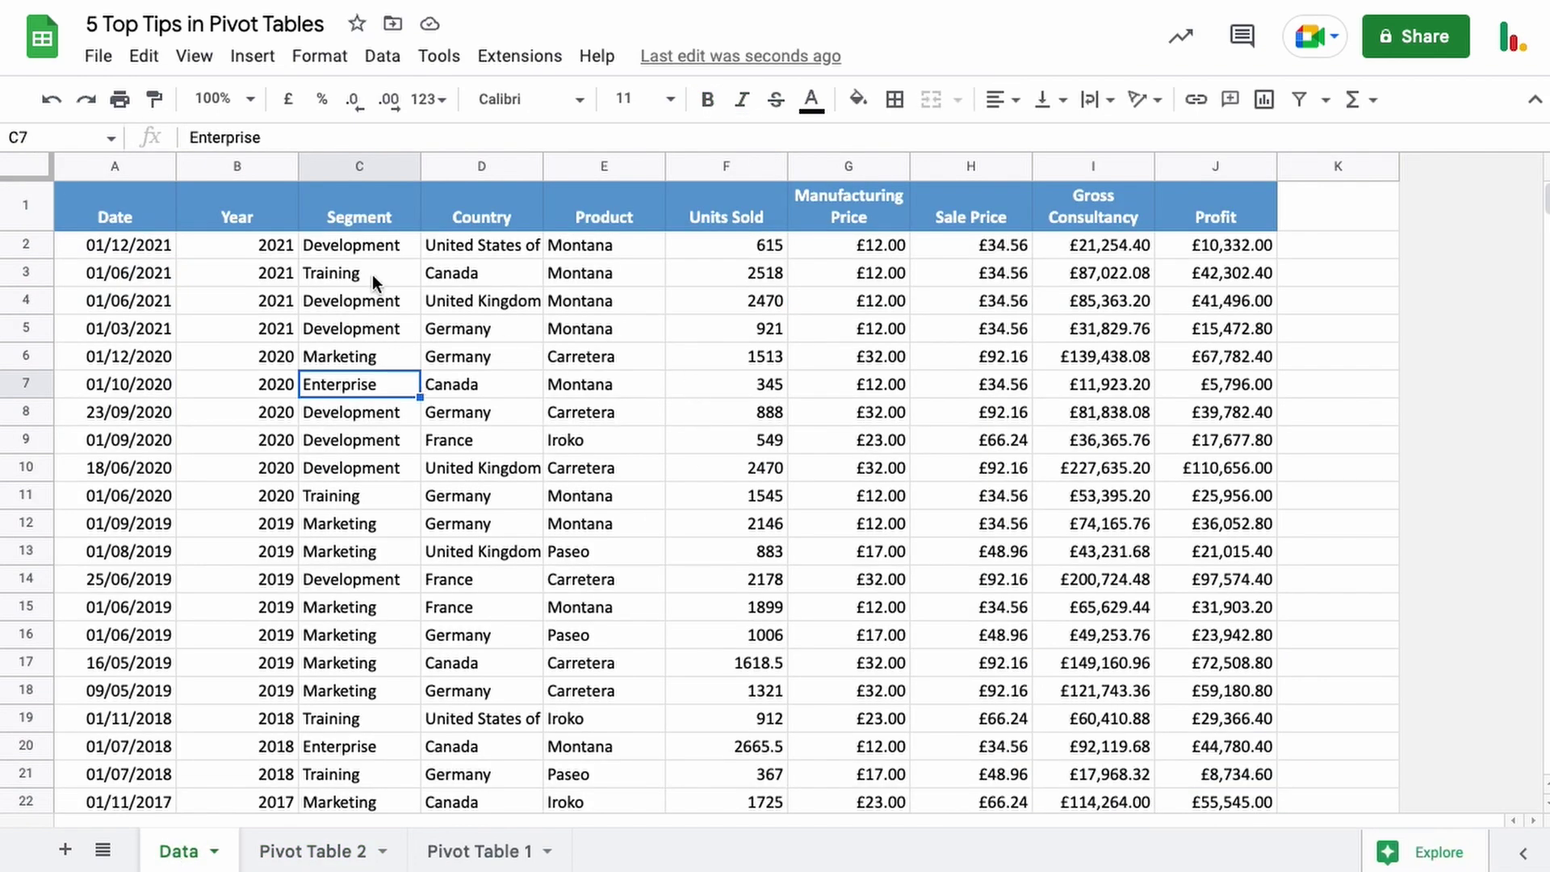
Copy the whole profit-by-quarter pivot table on the Pivot Table 2 sheet to cell A16.
{"action": "left_click", "coordinate": [300, 853]}
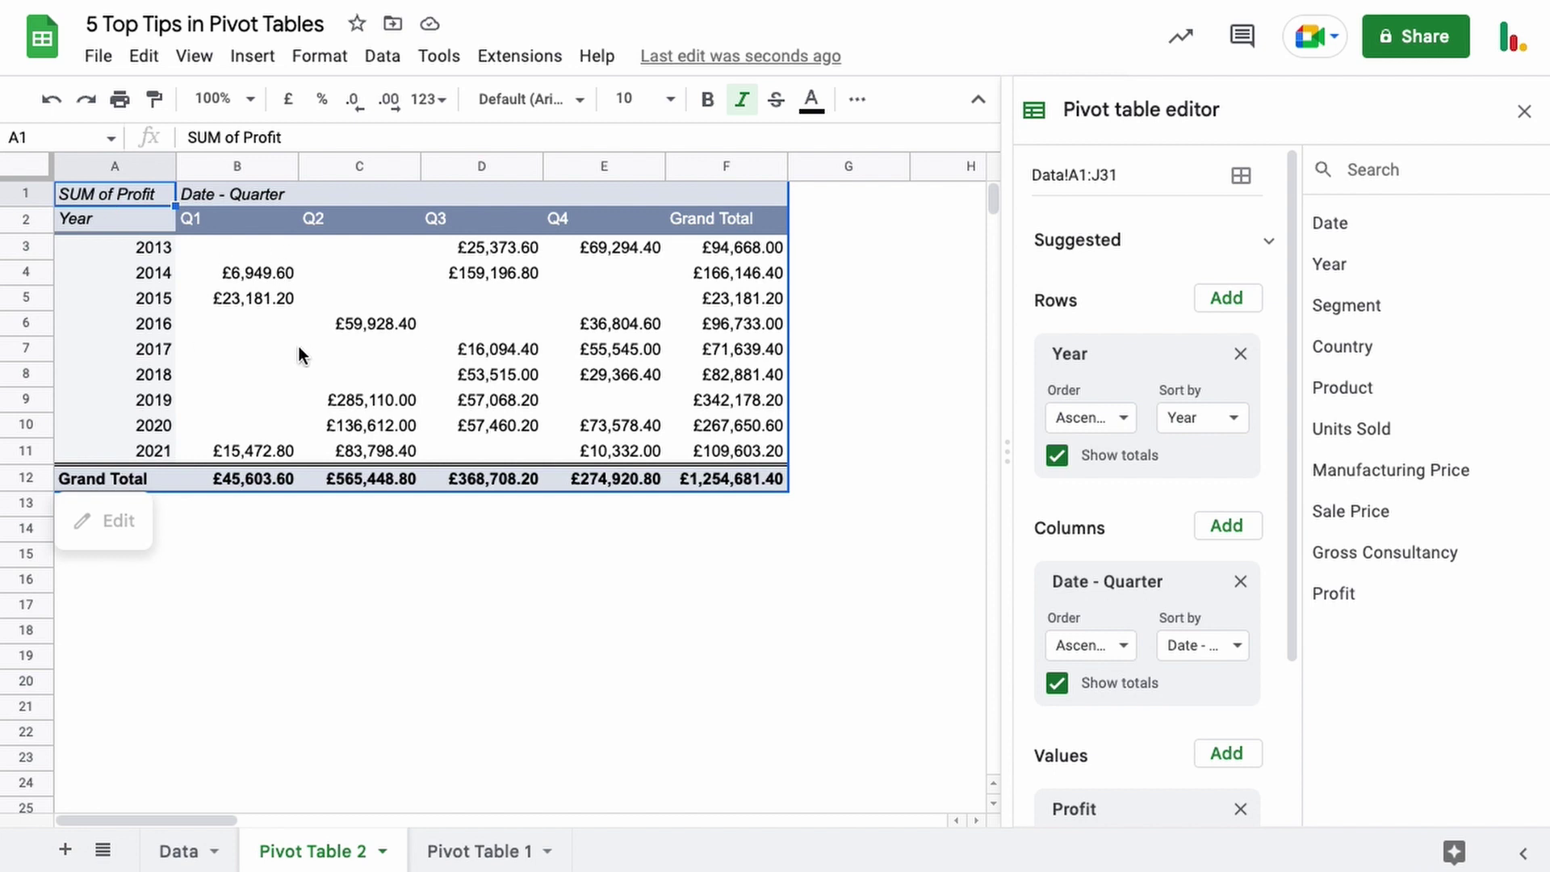
{"action": "key", "text": "ctrl+a"}
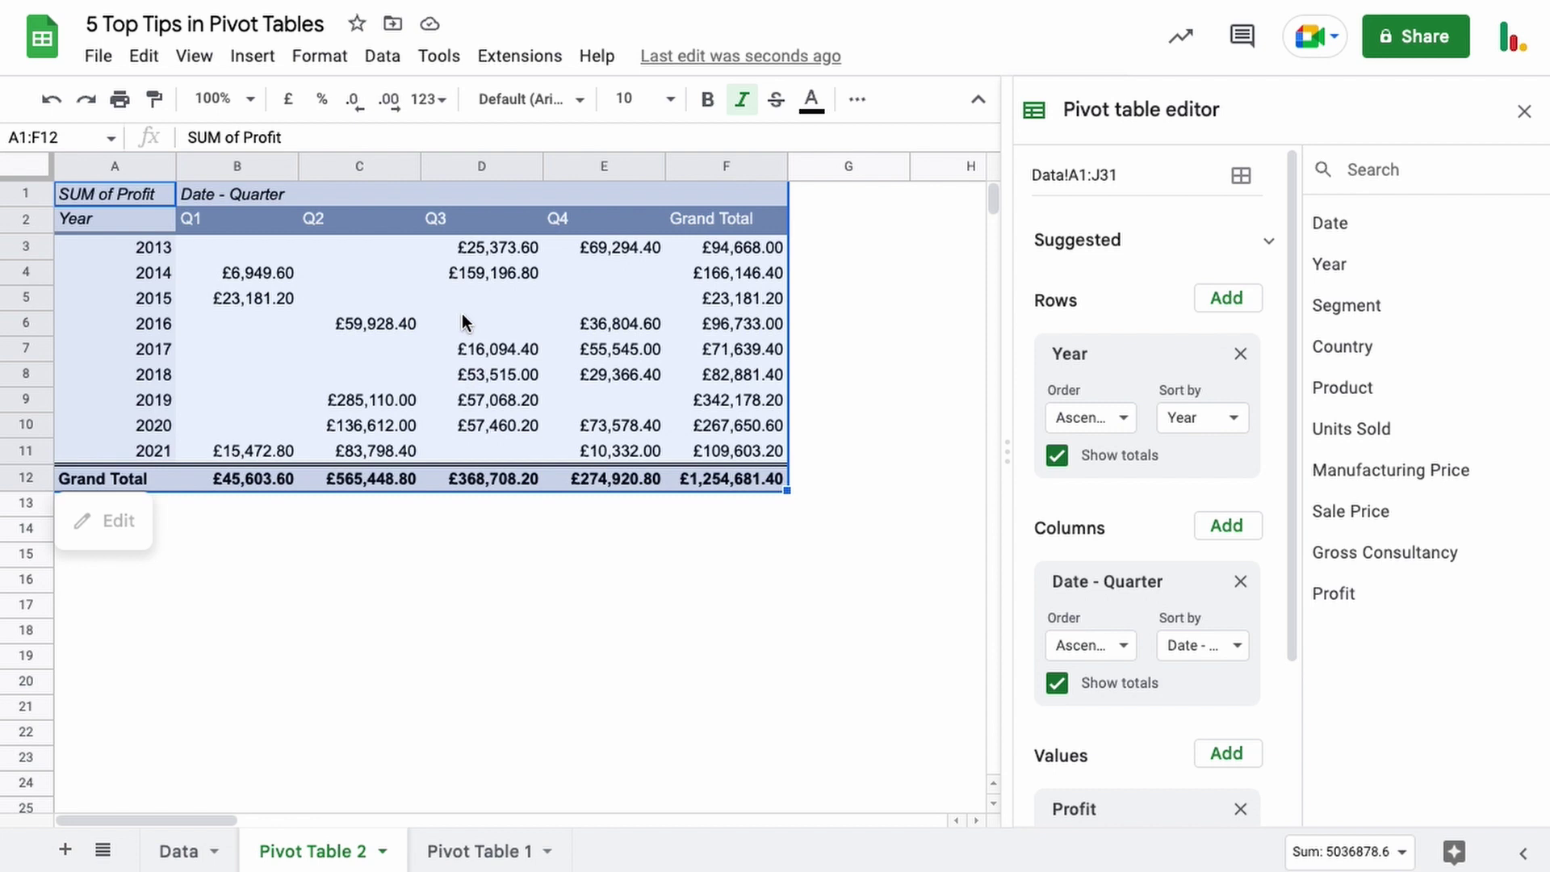
{"action": "left_click", "coordinate": [89, 589]}
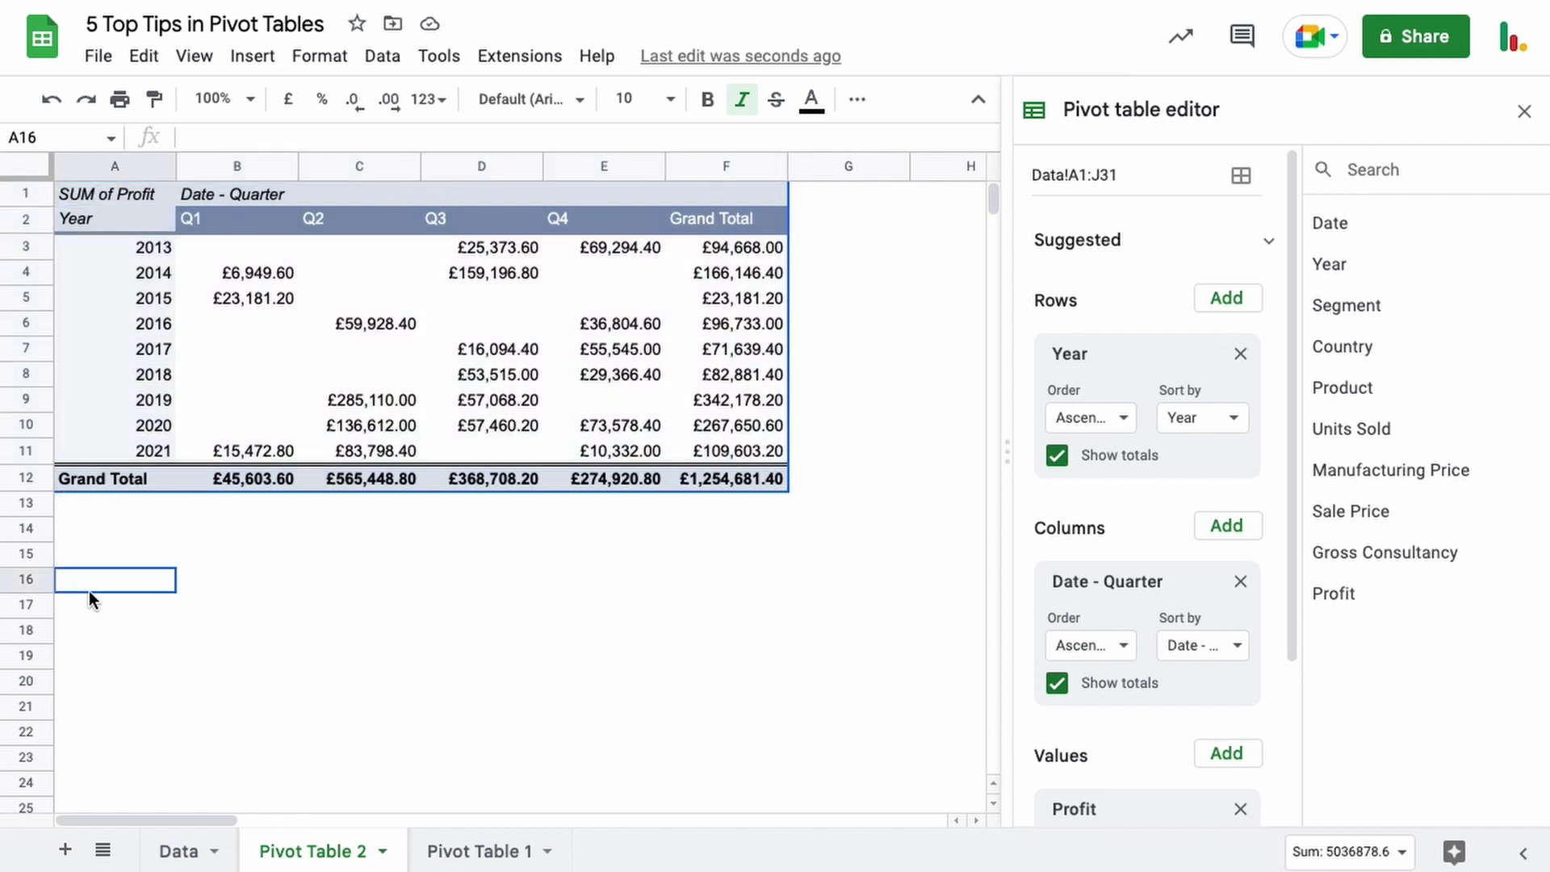
{"action": "key", "text": "ctrl+v"}
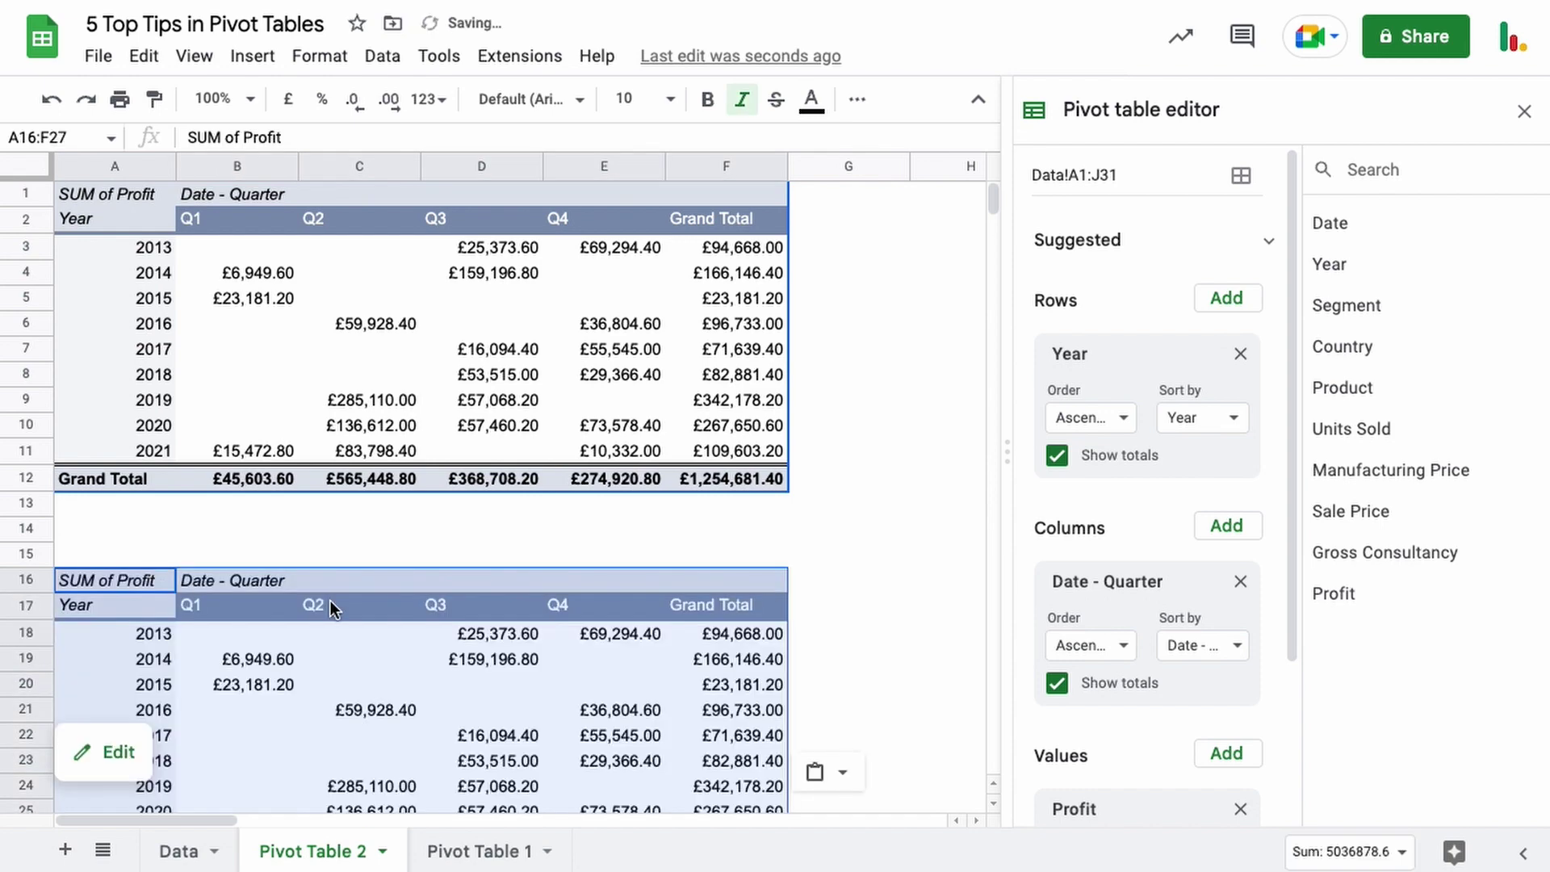
Remove the Year, Date - Quarter and Profit fields from the copied pivot table at A16.
{"action": "scroll", "coordinate": [331, 600], "scroll_direction": "down", "scroll_amount": 2}
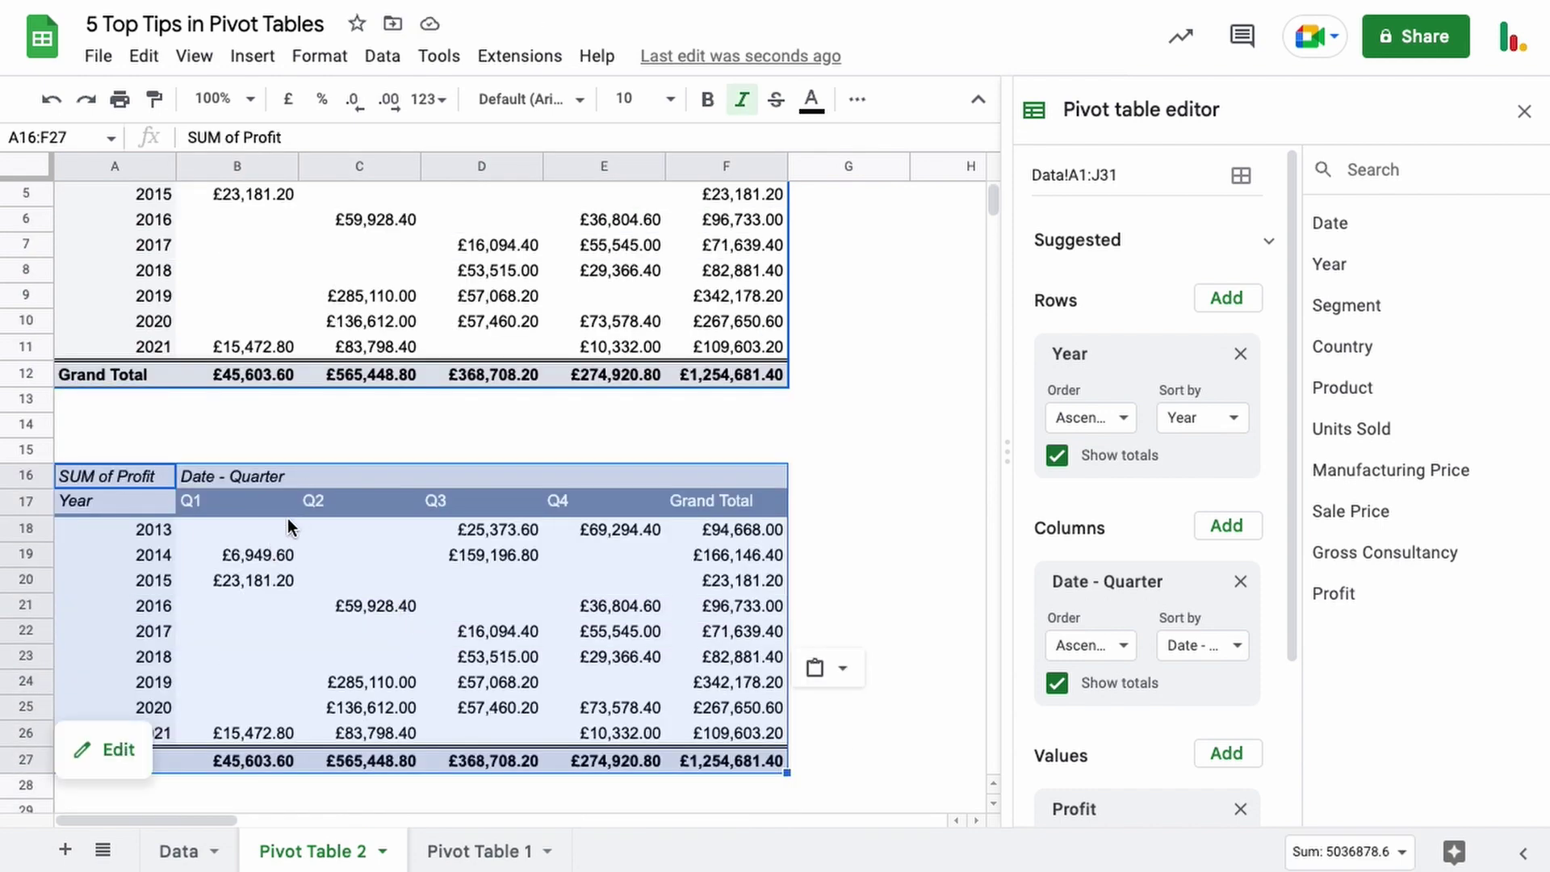
{"action": "left_click", "coordinate": [285, 530]}
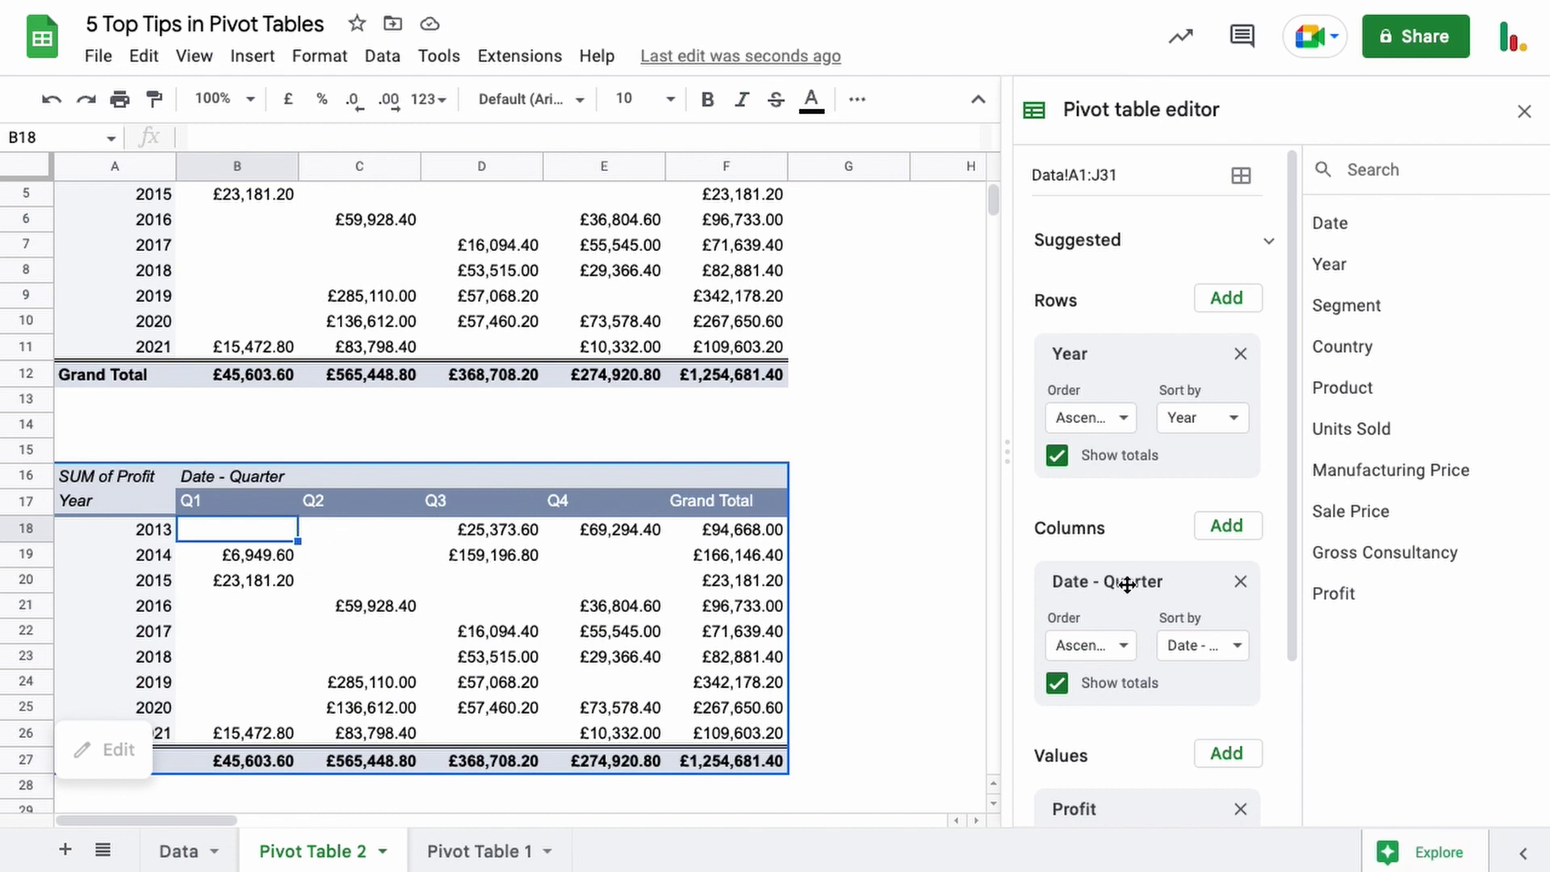
{"action": "left_click", "coordinate": [1240, 353]}
{"action": "left_click", "coordinate": [1240, 417]}
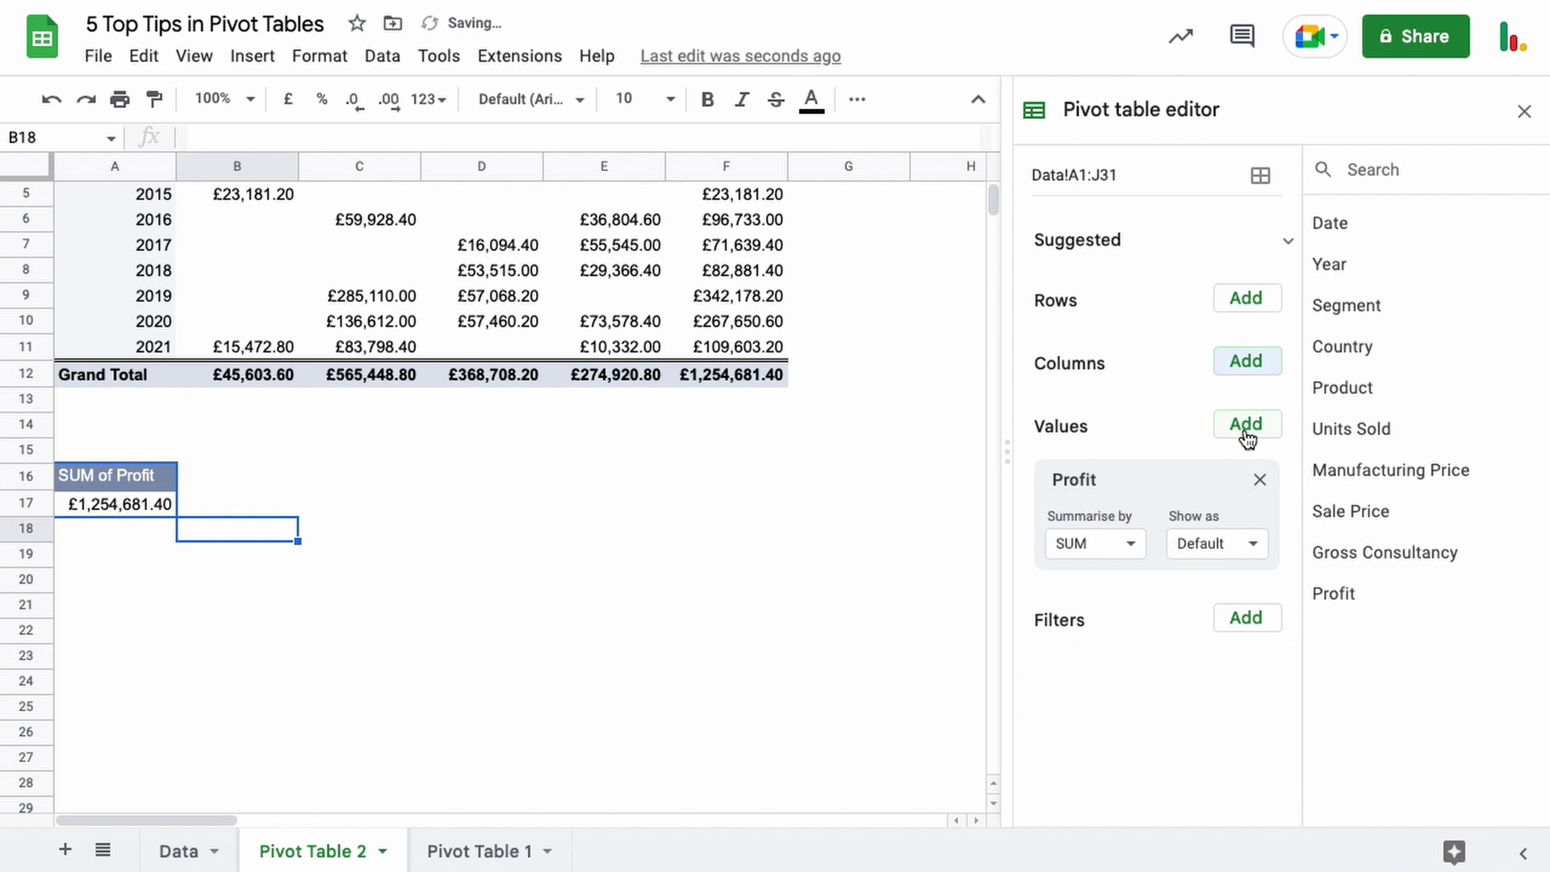
{"action": "left_click", "coordinate": [1256, 480]}
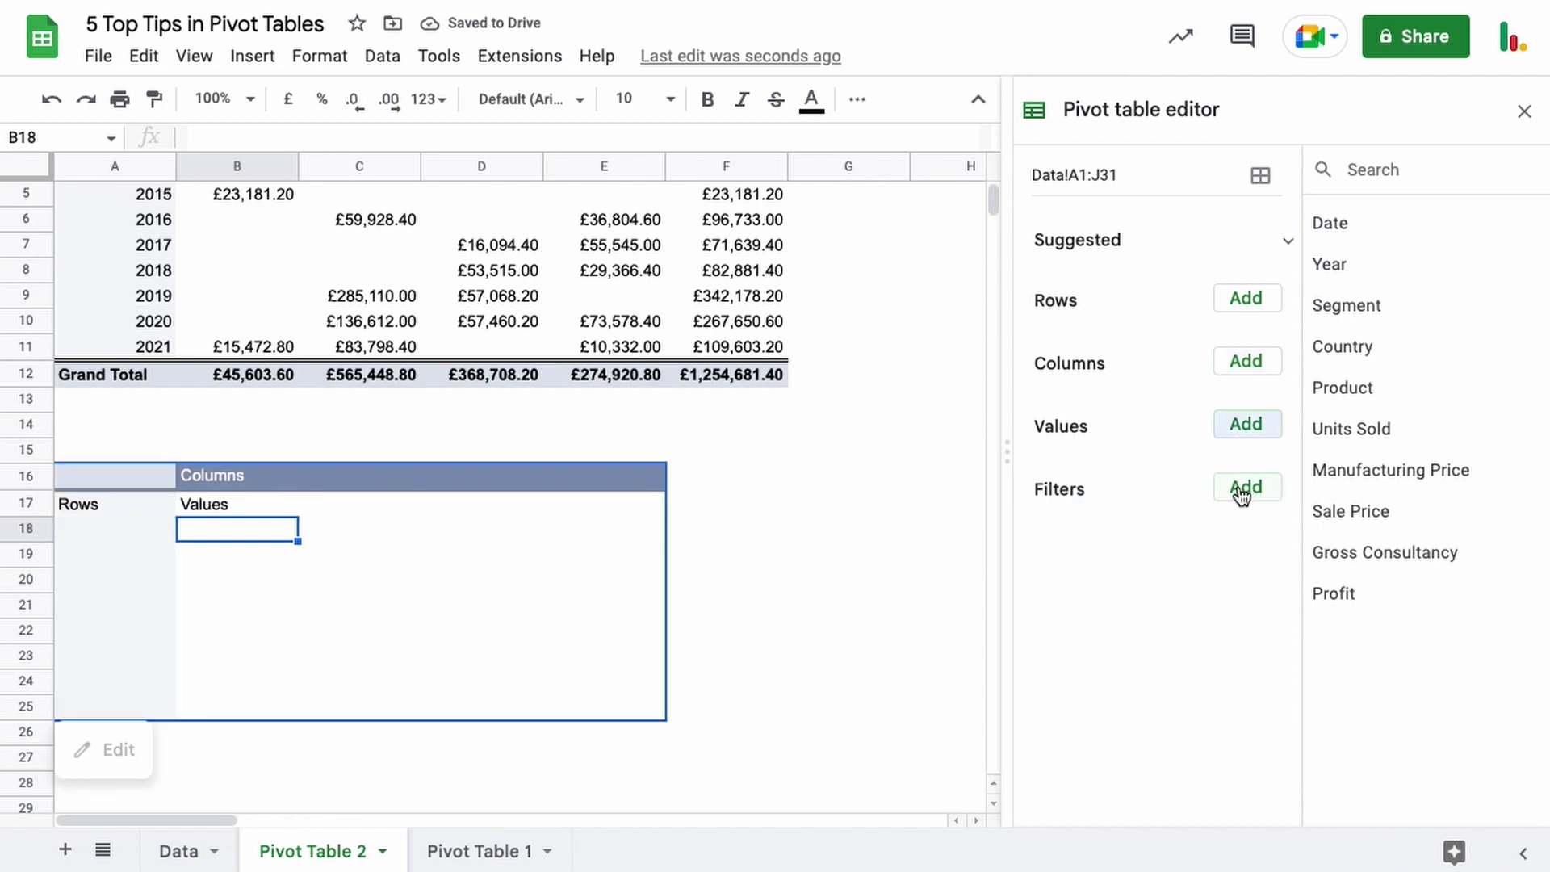
Add Country as the row field of the lower pivot table and widen column A to fit the country names.
{"action": "left_click", "coordinate": [1246, 298]}
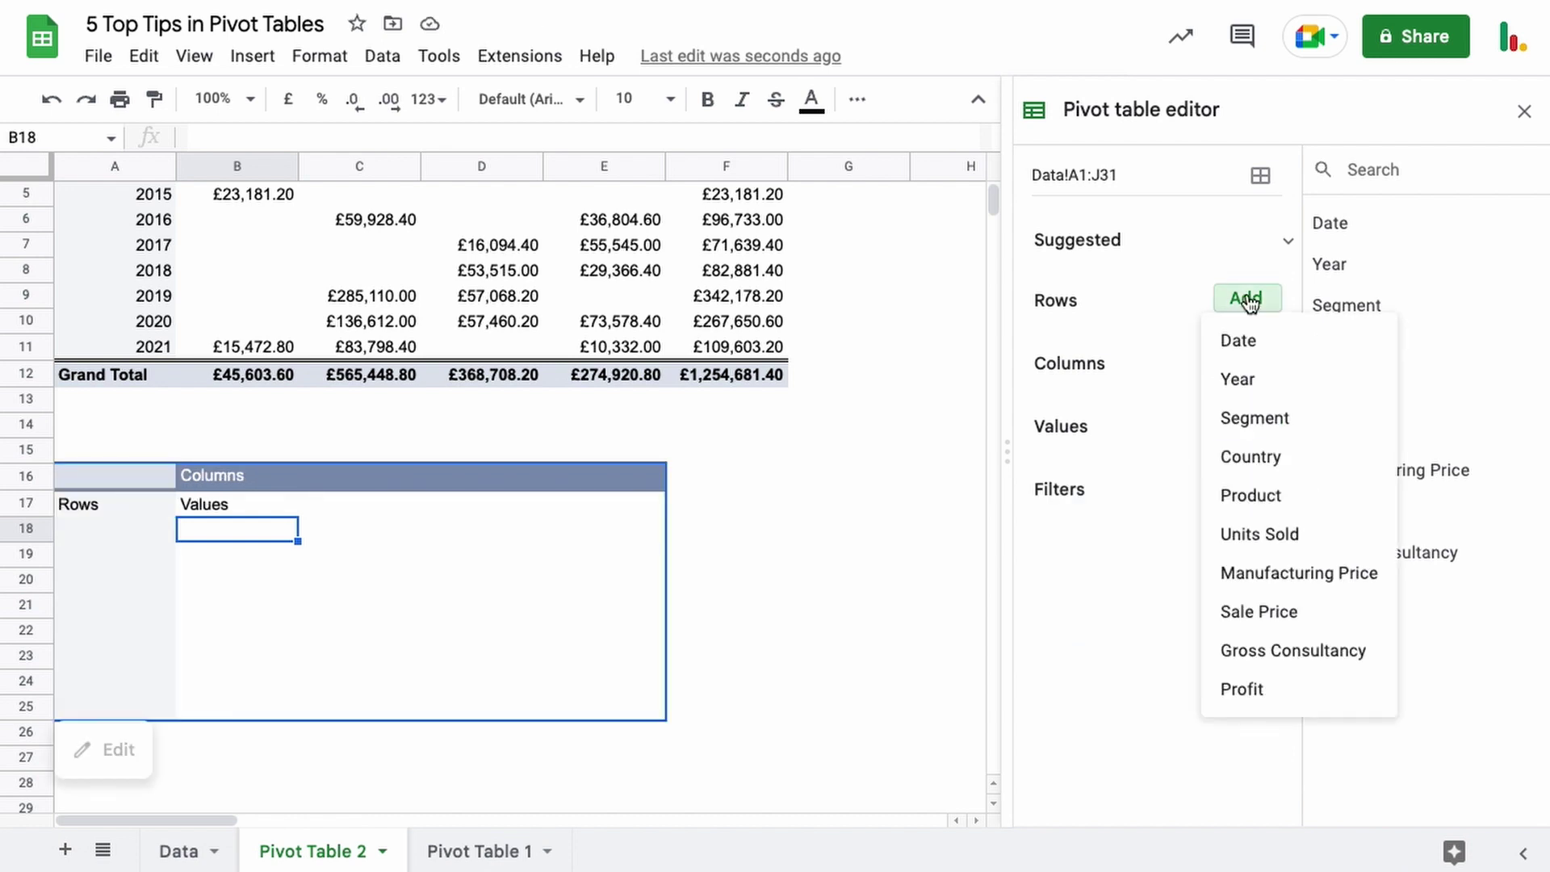
{"action": "left_click", "coordinate": [1255, 458]}
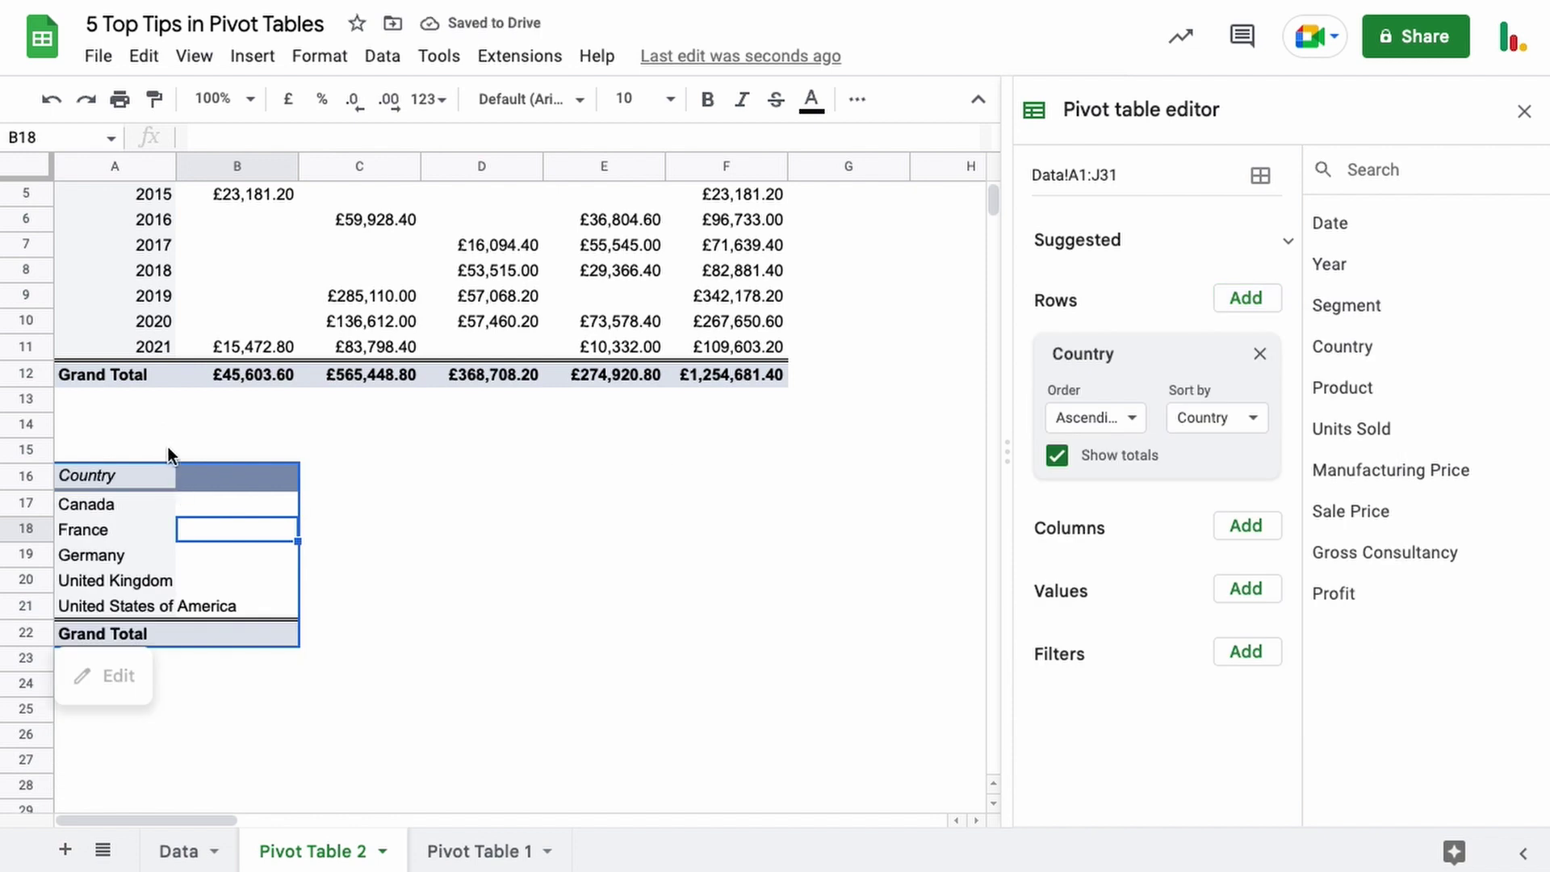
{"action": "left_click_drag", "start_coordinate": [177, 166], "coordinate": [259, 172]}
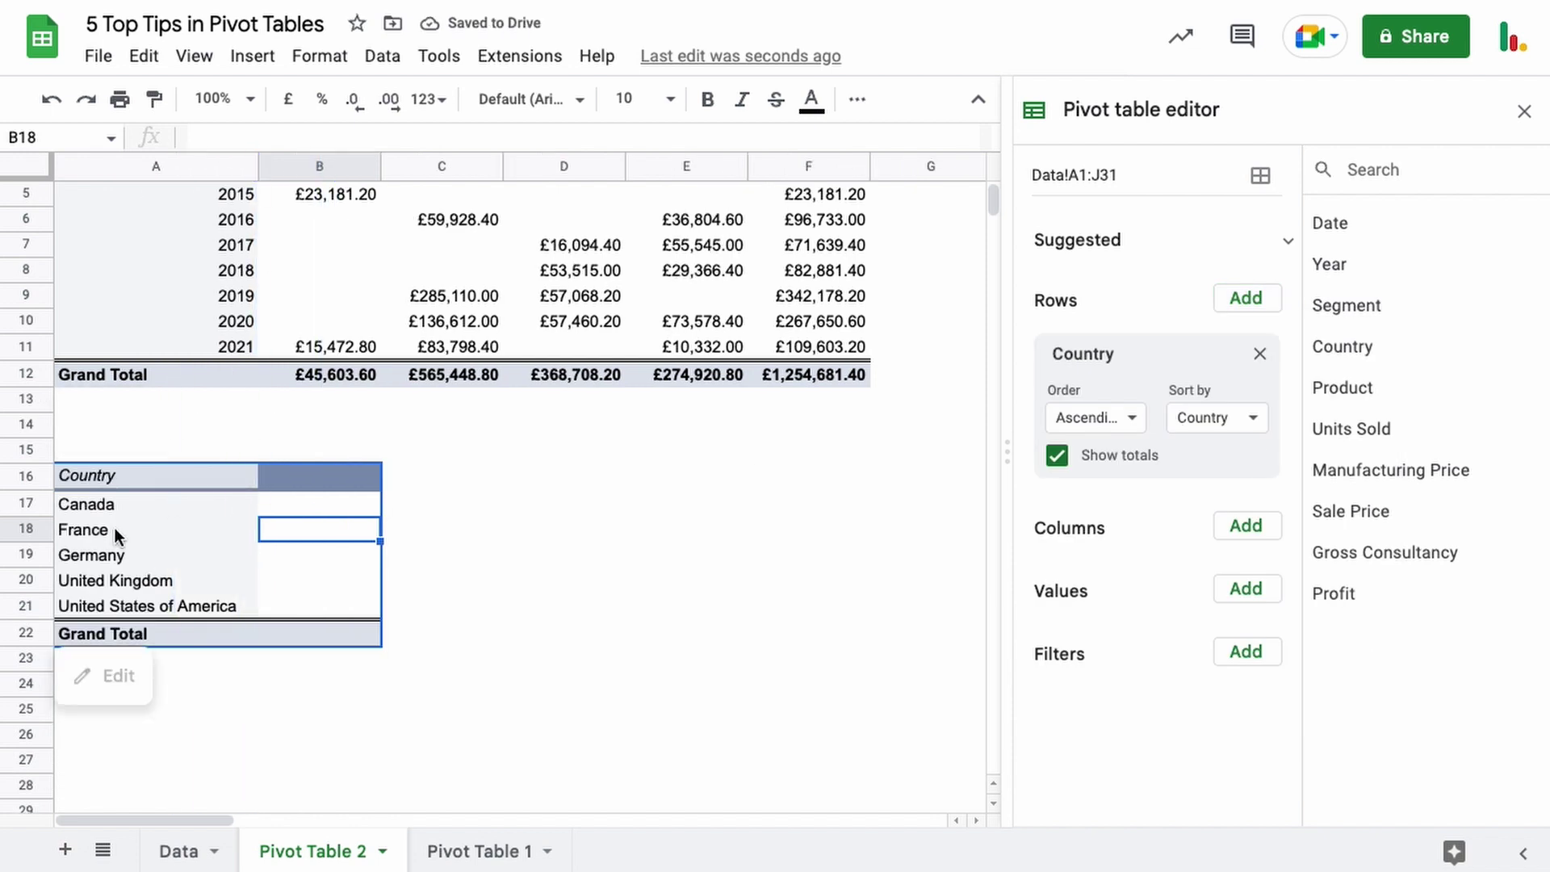
Create a pivot group from the France, Germany and United Kingdom rows.
{"action": "left_click_drag", "start_coordinate": [118, 529], "coordinate": [114, 582]}
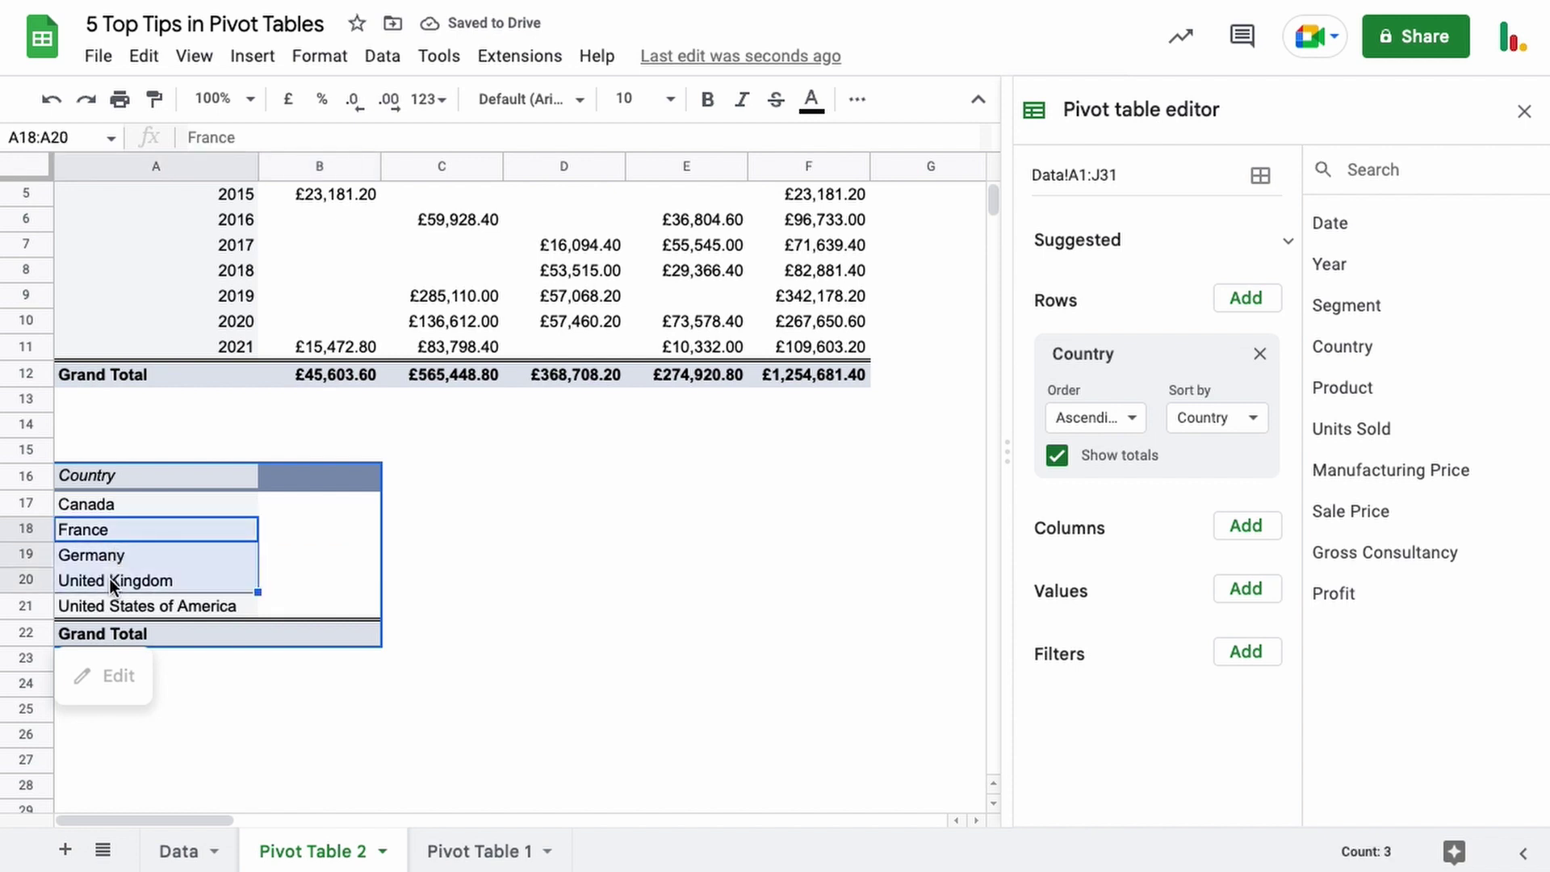
{"action": "left_click", "coordinate": [107, 535]}
{"action": "left_click_drag", "start_coordinate": [106, 540], "coordinate": [100, 575]}
{"action": "left_click", "coordinate": [112, 504]}
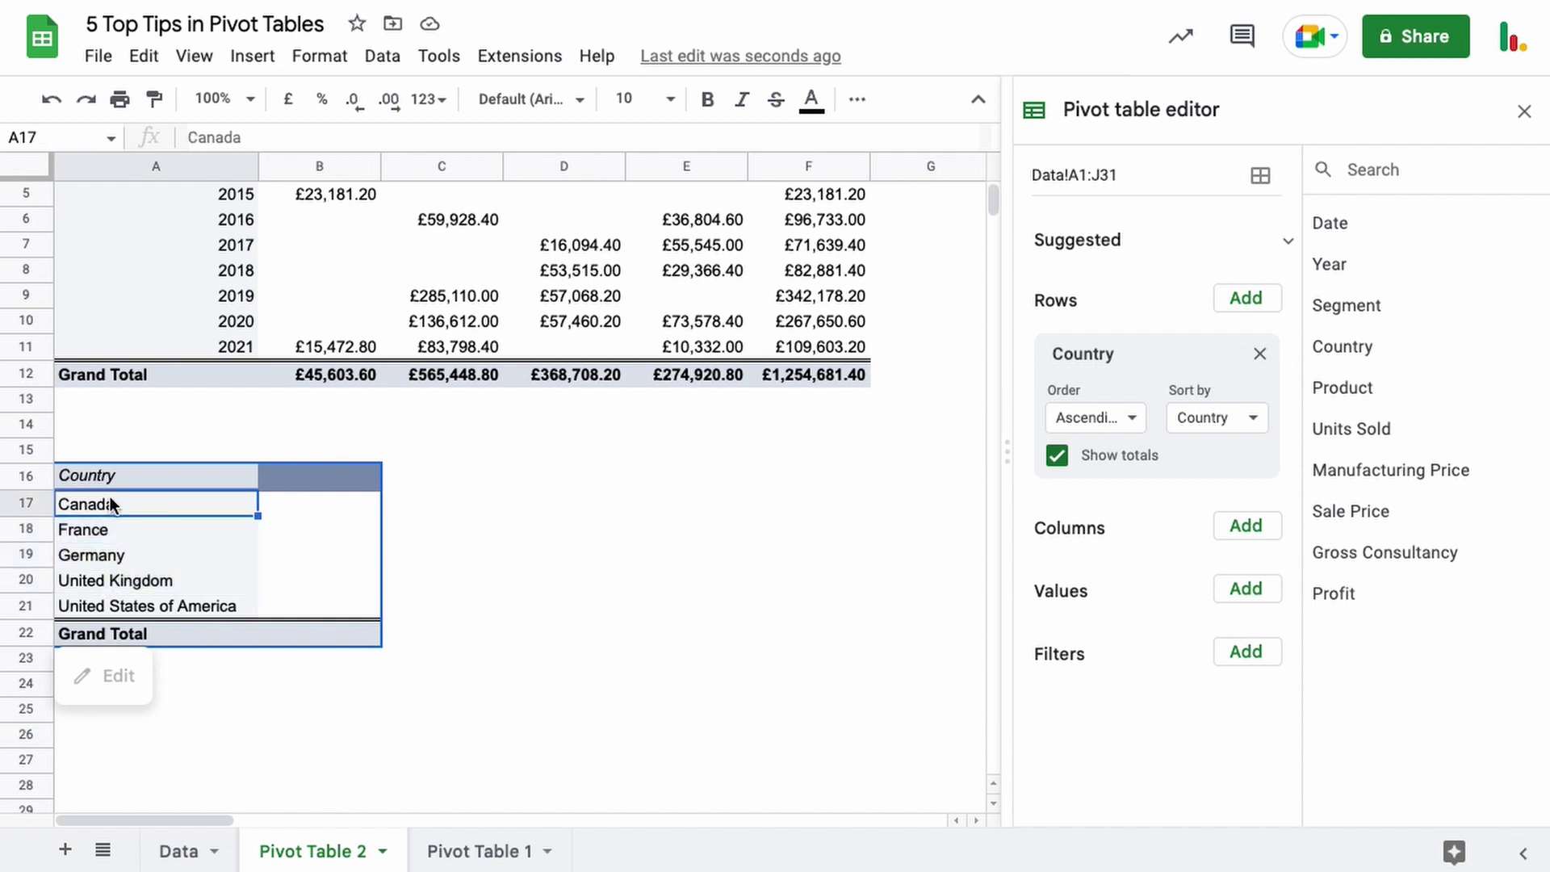
{"action": "left_click", "coordinate": [113, 580], "text": "ctrl"}
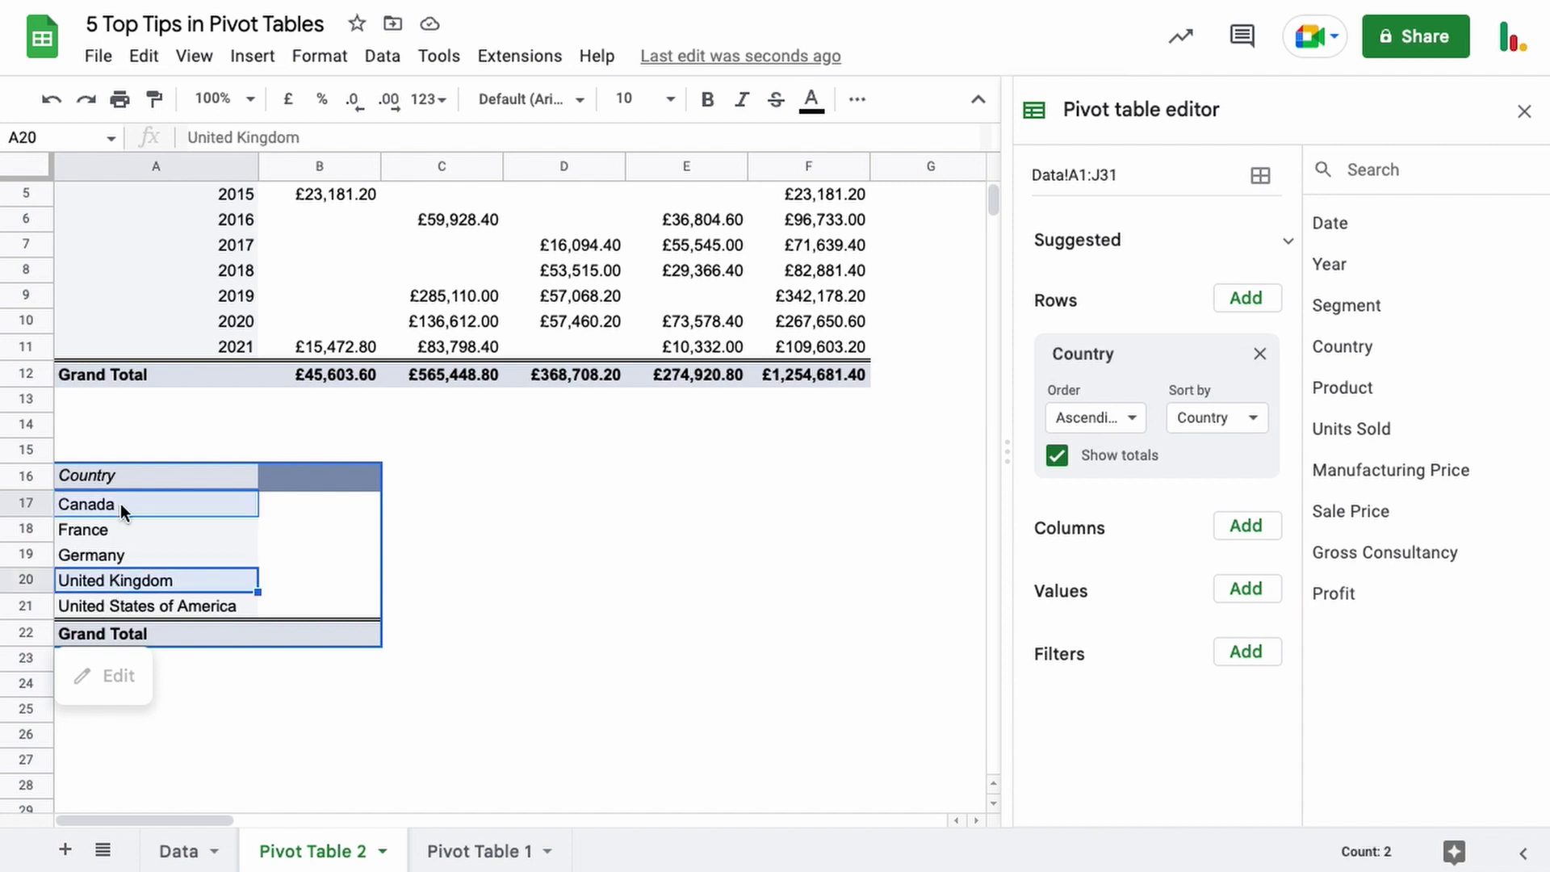
{"action": "mouse_move", "coordinate": [119, 503]}
{"action": "left_mouse_down"}
{"action": "mouse_move", "coordinate": [117, 580]}
{"action": "mouse_move", "coordinate": [115, 531]}
{"action": "left_mouse_up"}
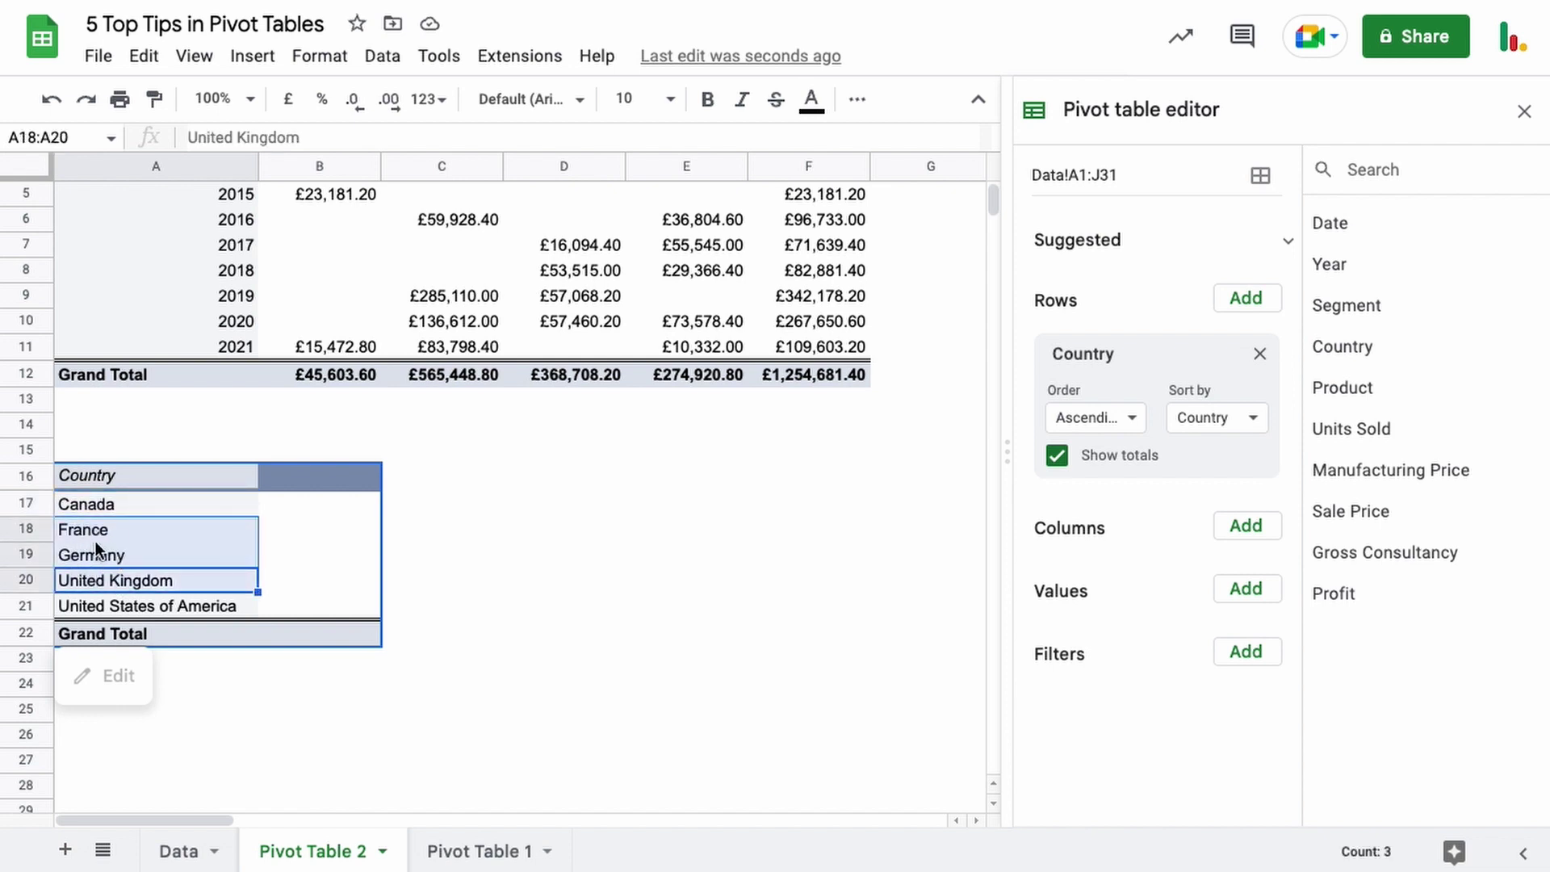
{"action": "right_click", "coordinate": [94, 544]}
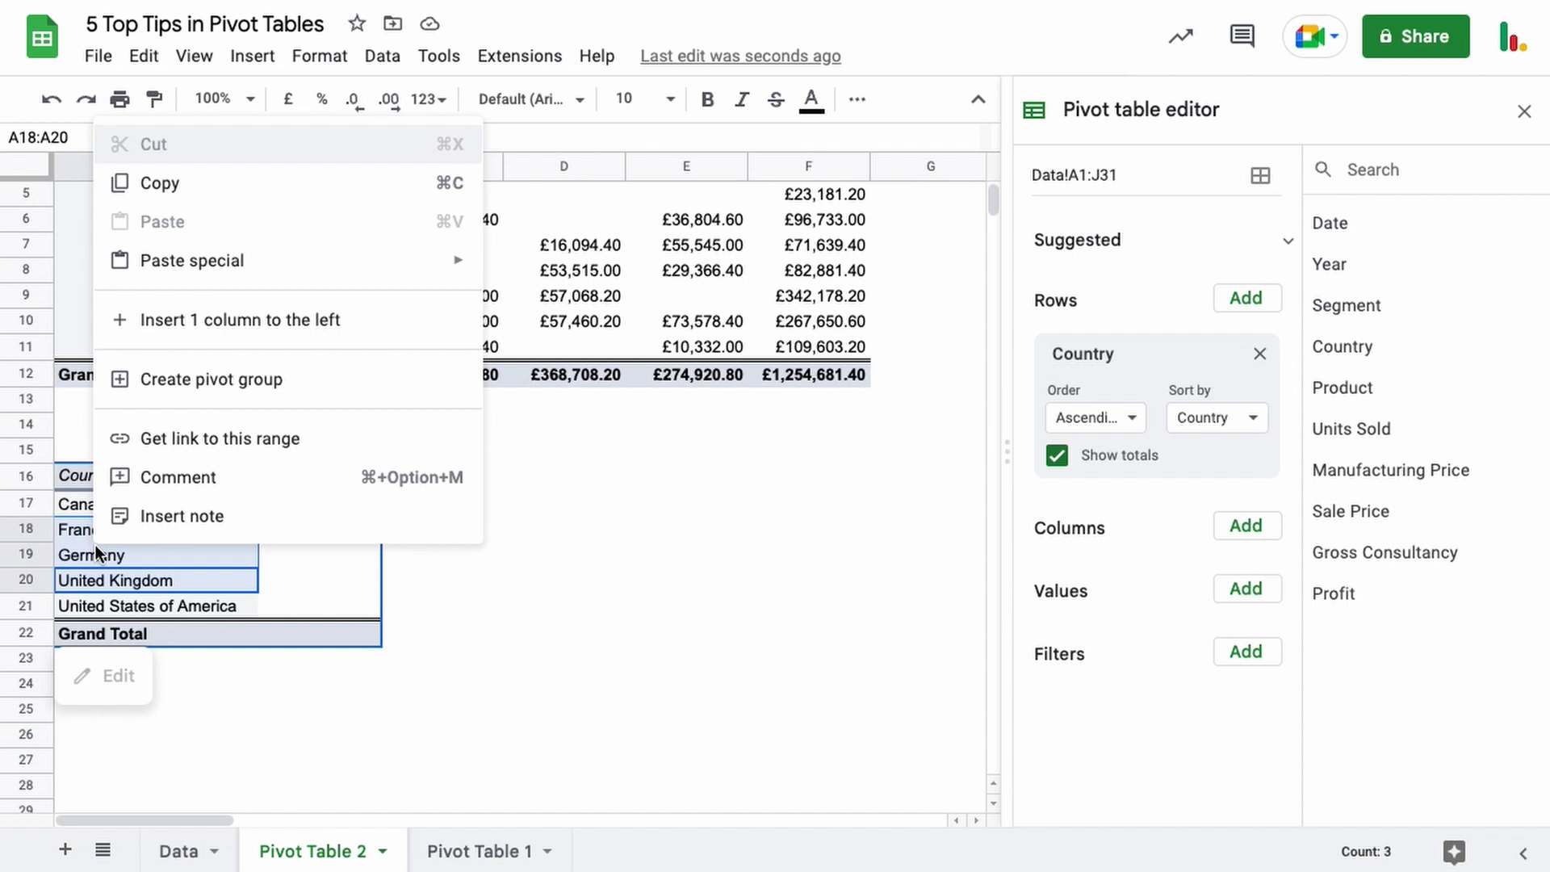
{"action": "left_click", "coordinate": [199, 389]}
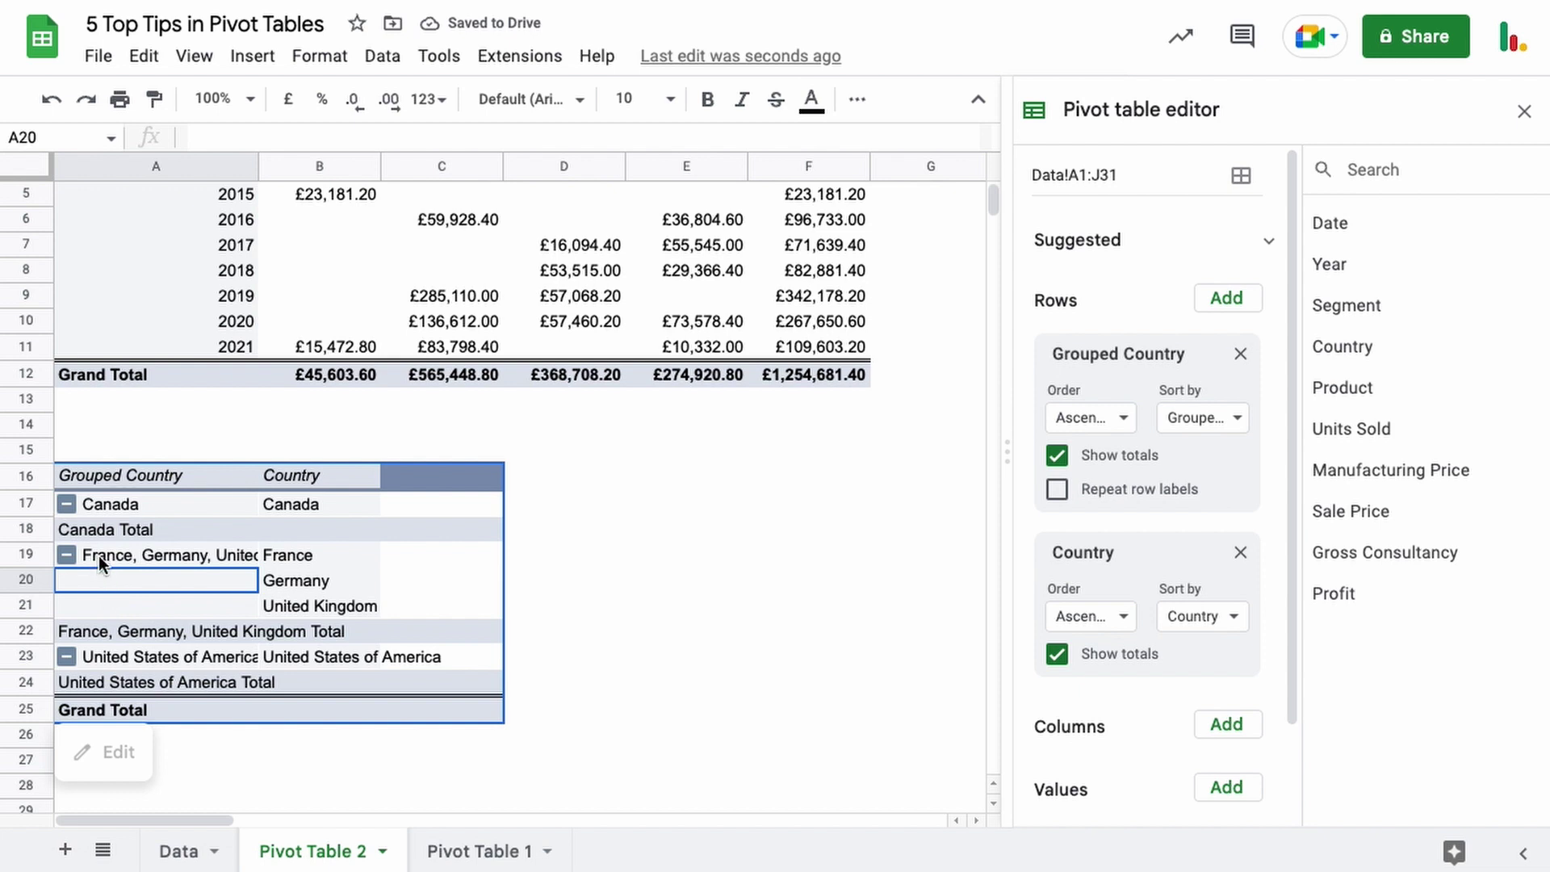
Rename the France, Germany, United Kingdom group as Europe.
{"action": "left_click", "coordinate": [99, 556]}
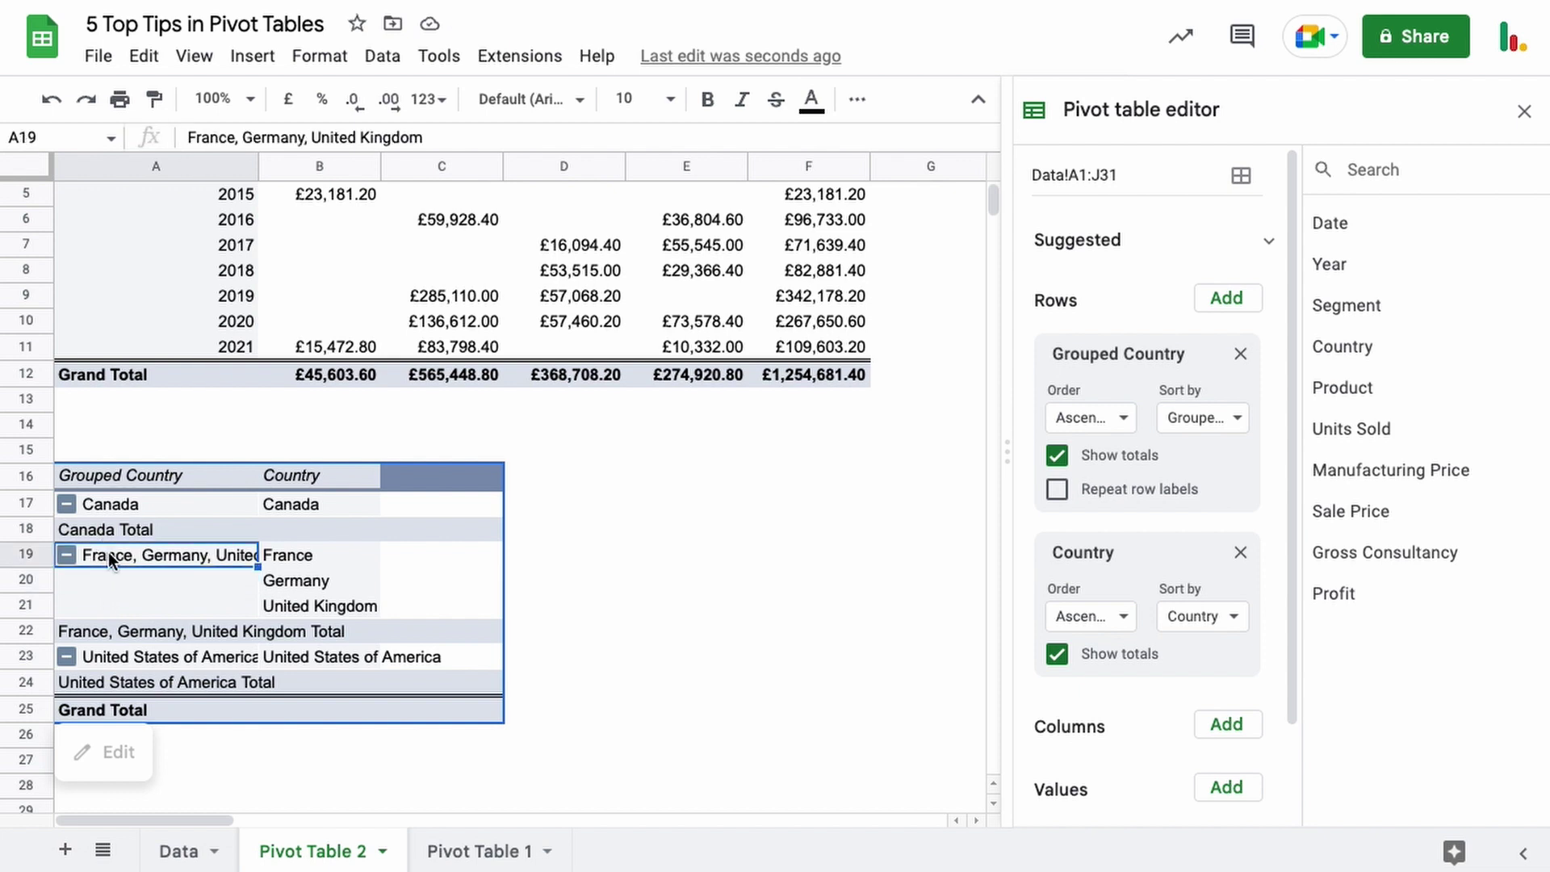
{"action": "double_click", "coordinate": [108, 554]}
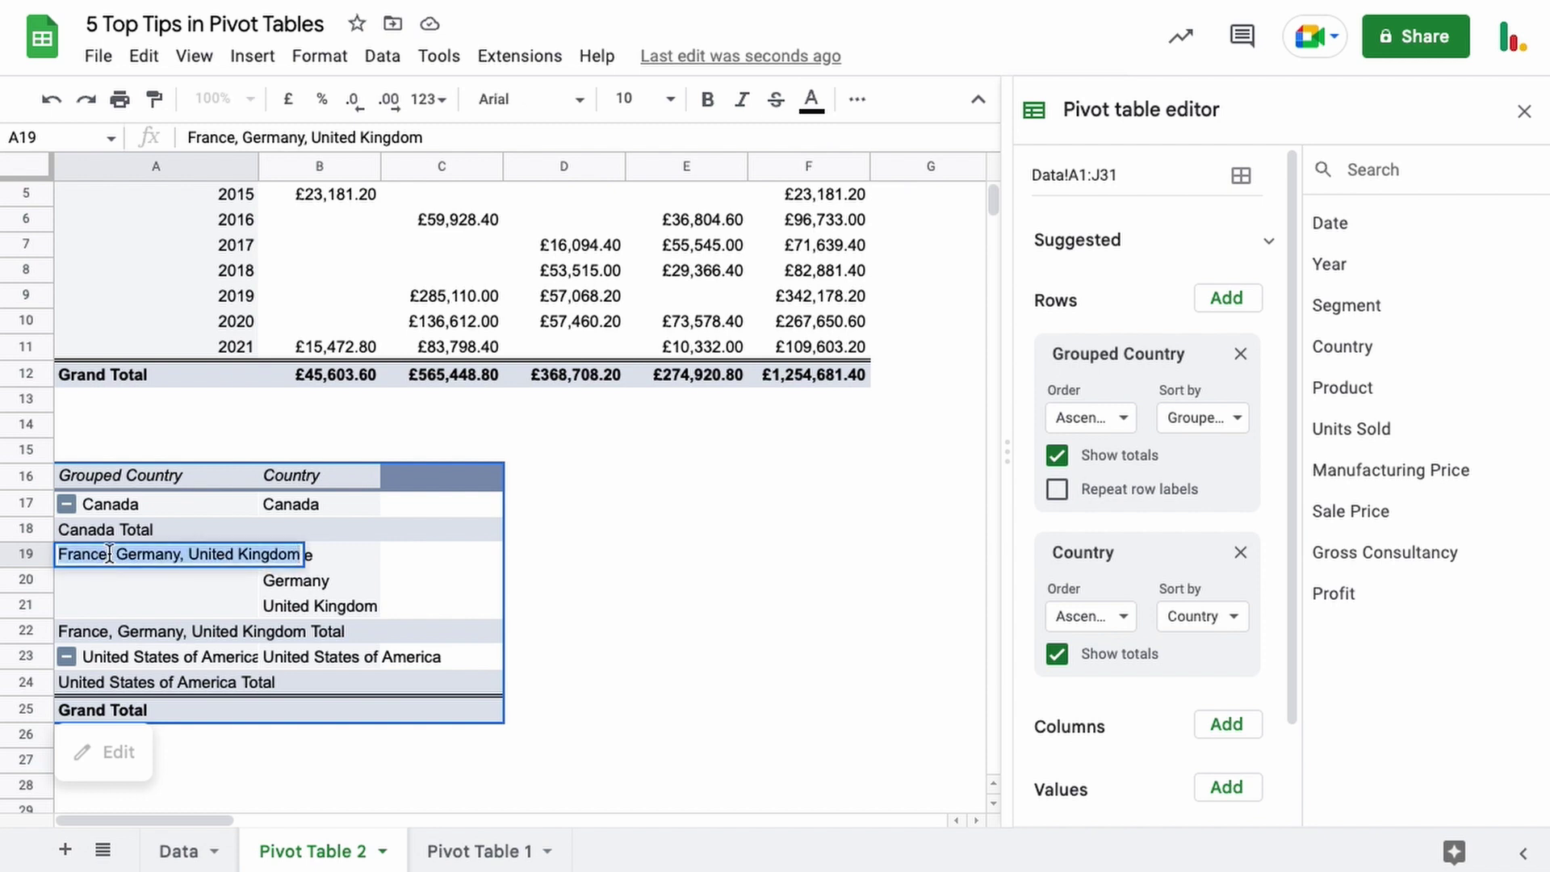
{"action": "type", "text": "Europe"}
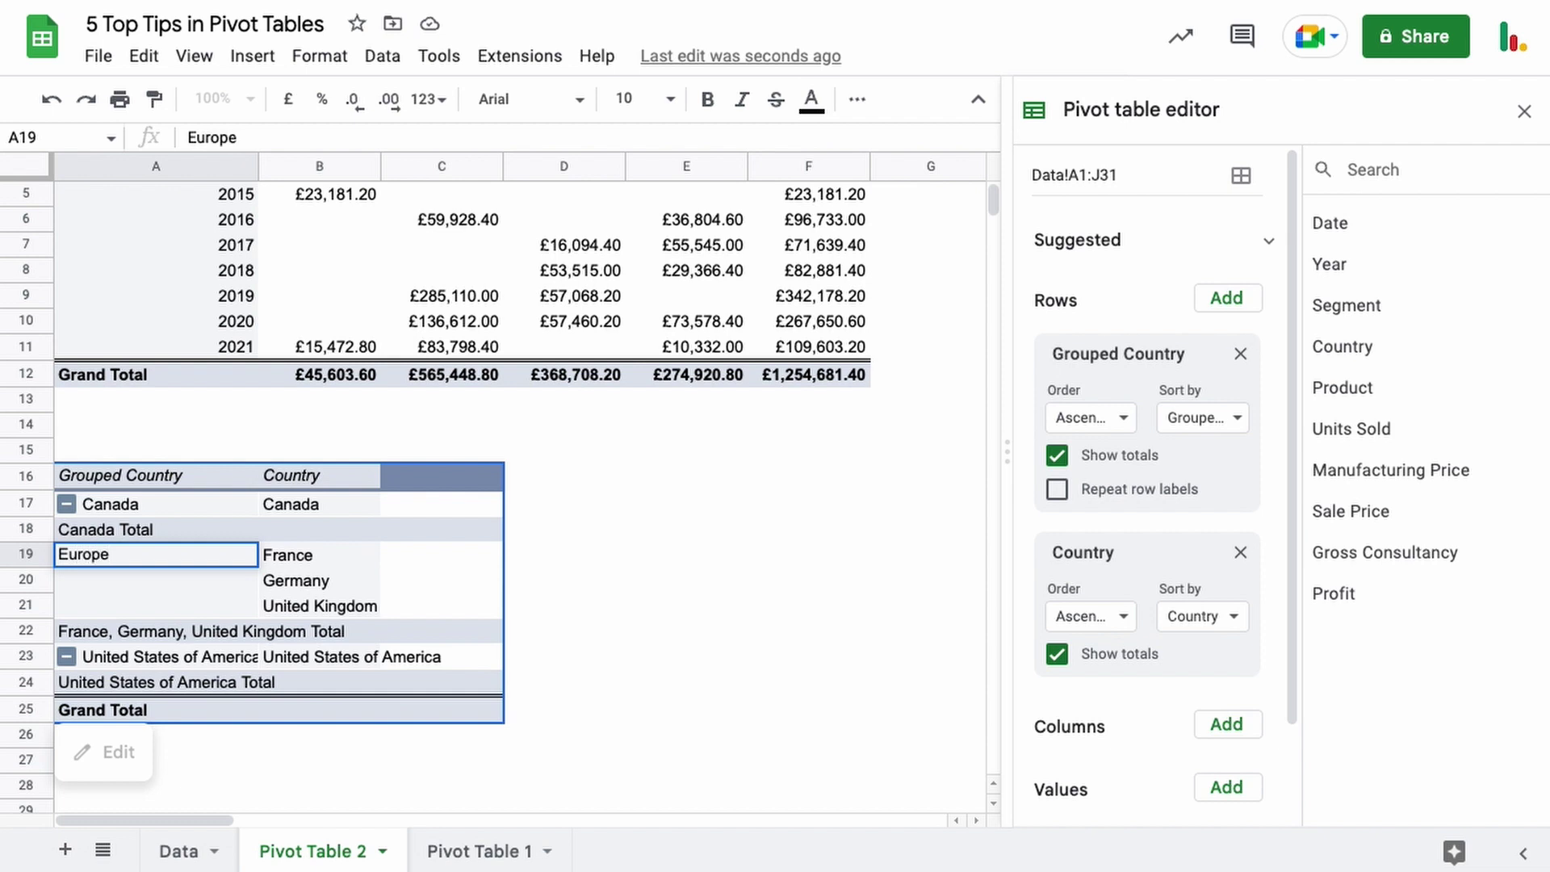
{"action": "key", "text": "Return"}
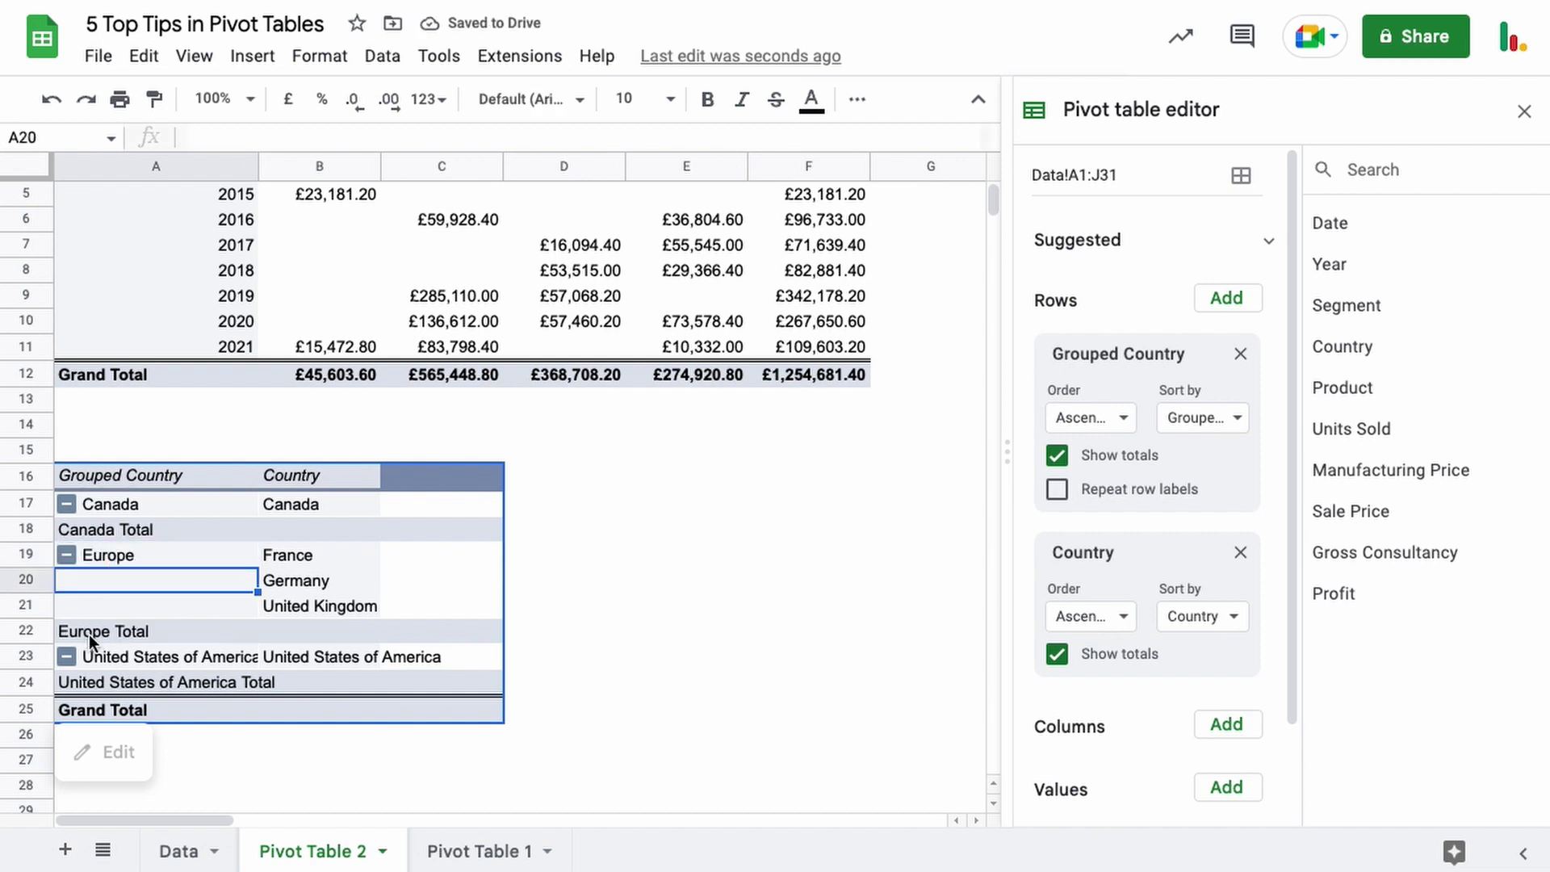
Turn off totals for the Country row field and add Profit as the value field.
{"action": "left_click", "coordinate": [1057, 654]}
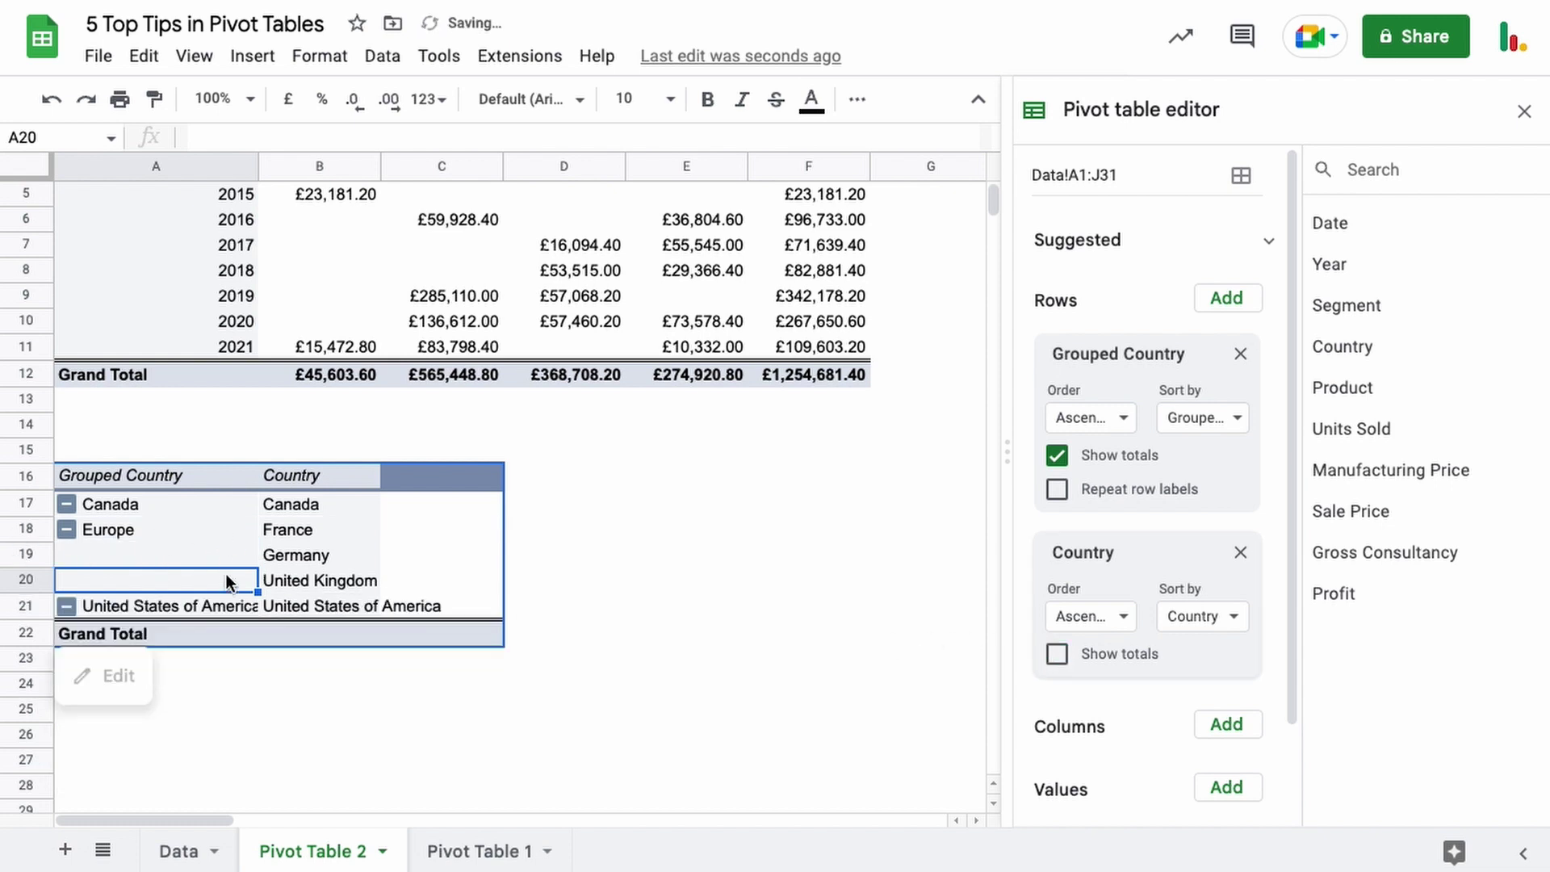
{"action": "scroll", "coordinate": [1203, 755], "scroll_direction": "down", "scroll_amount": 1}
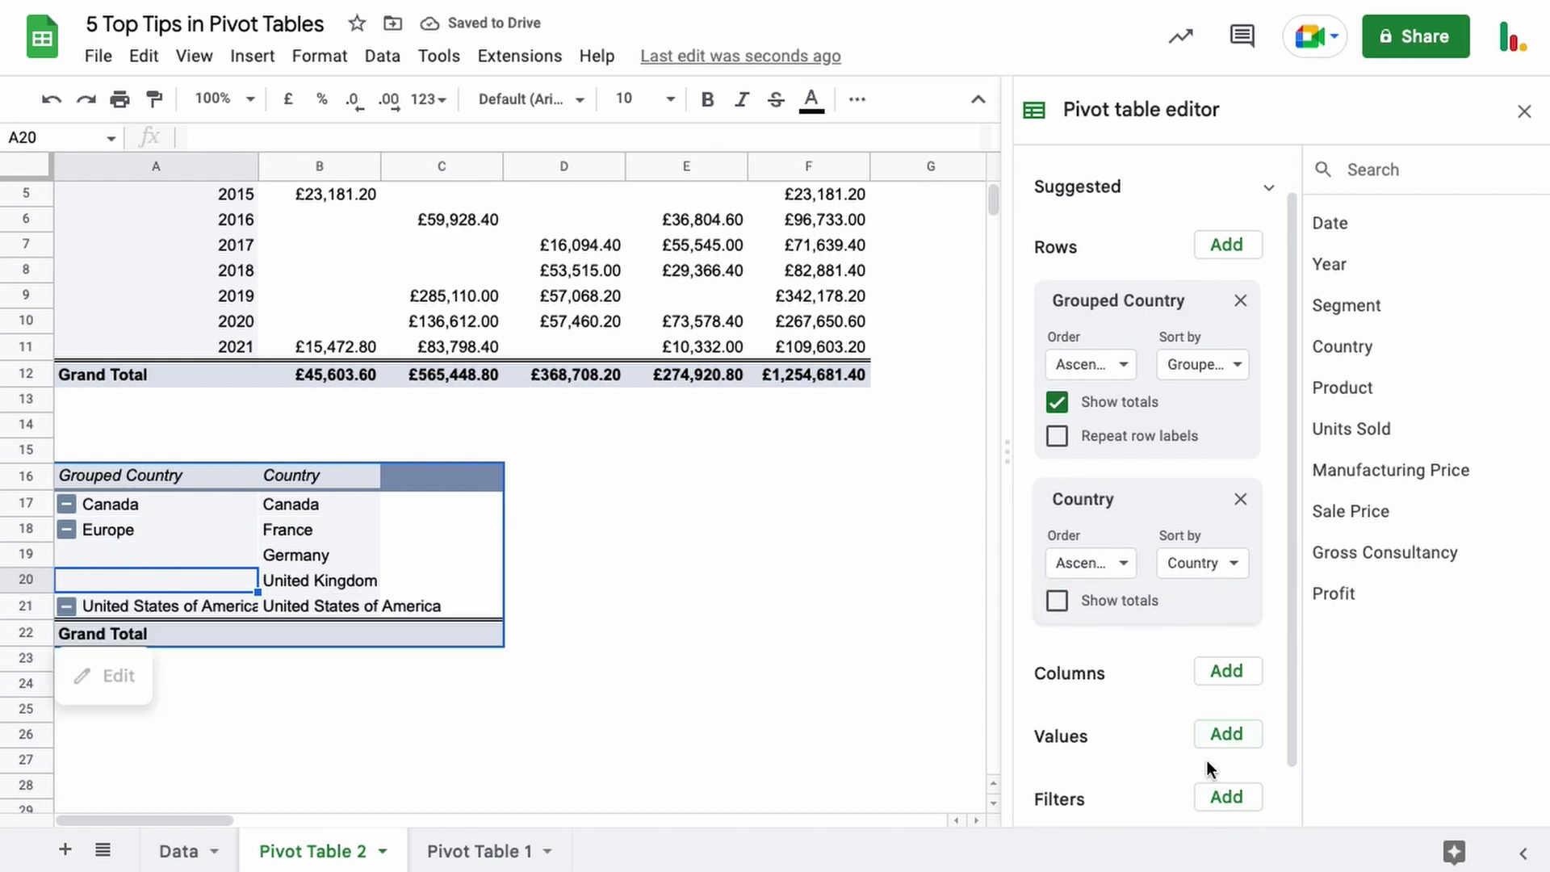
{"action": "left_click", "coordinate": [1225, 721]}
{"action": "left_click", "coordinate": [1243, 678]}
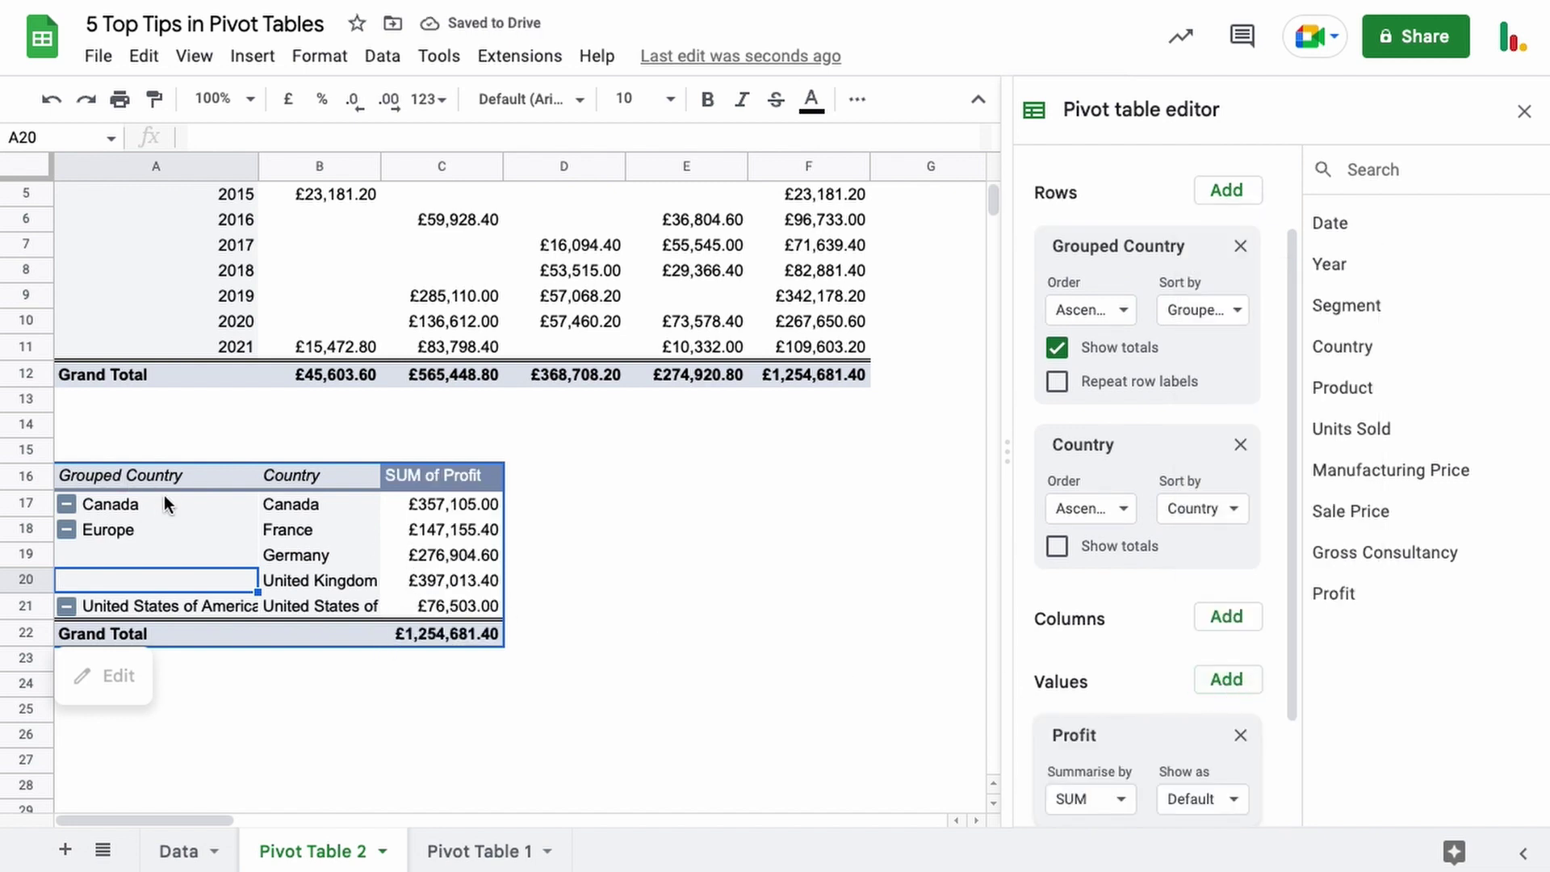
Rename the SUM of Profit heading in the country pivot table to Profit.
{"action": "scroll", "coordinate": [163, 496], "scroll_direction": "up", "scroll_amount": 2}
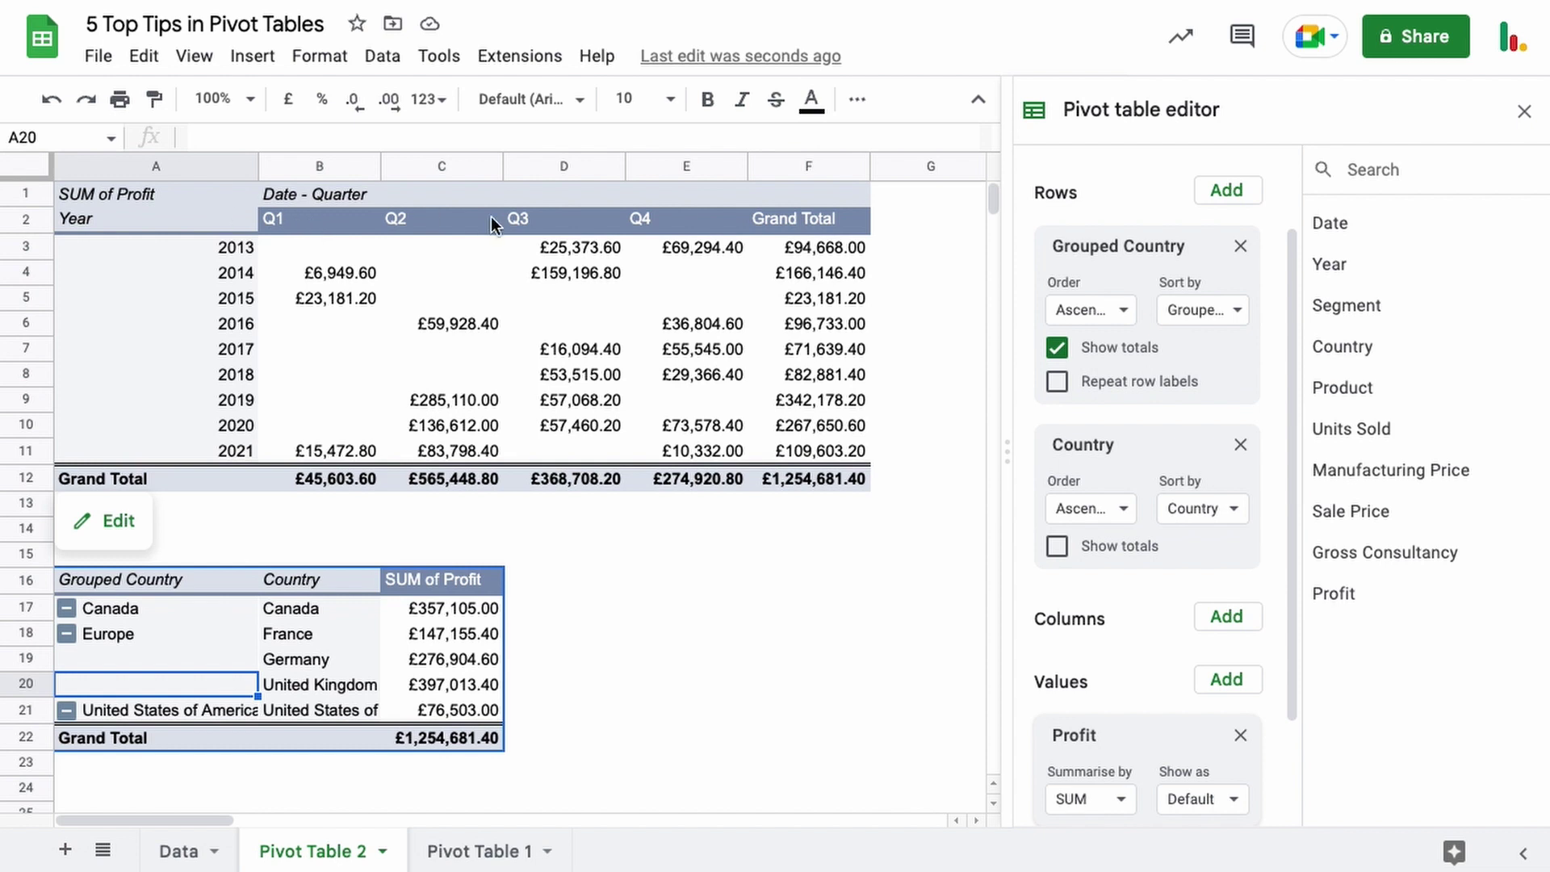
{"action": "double_click", "coordinate": [436, 582]}
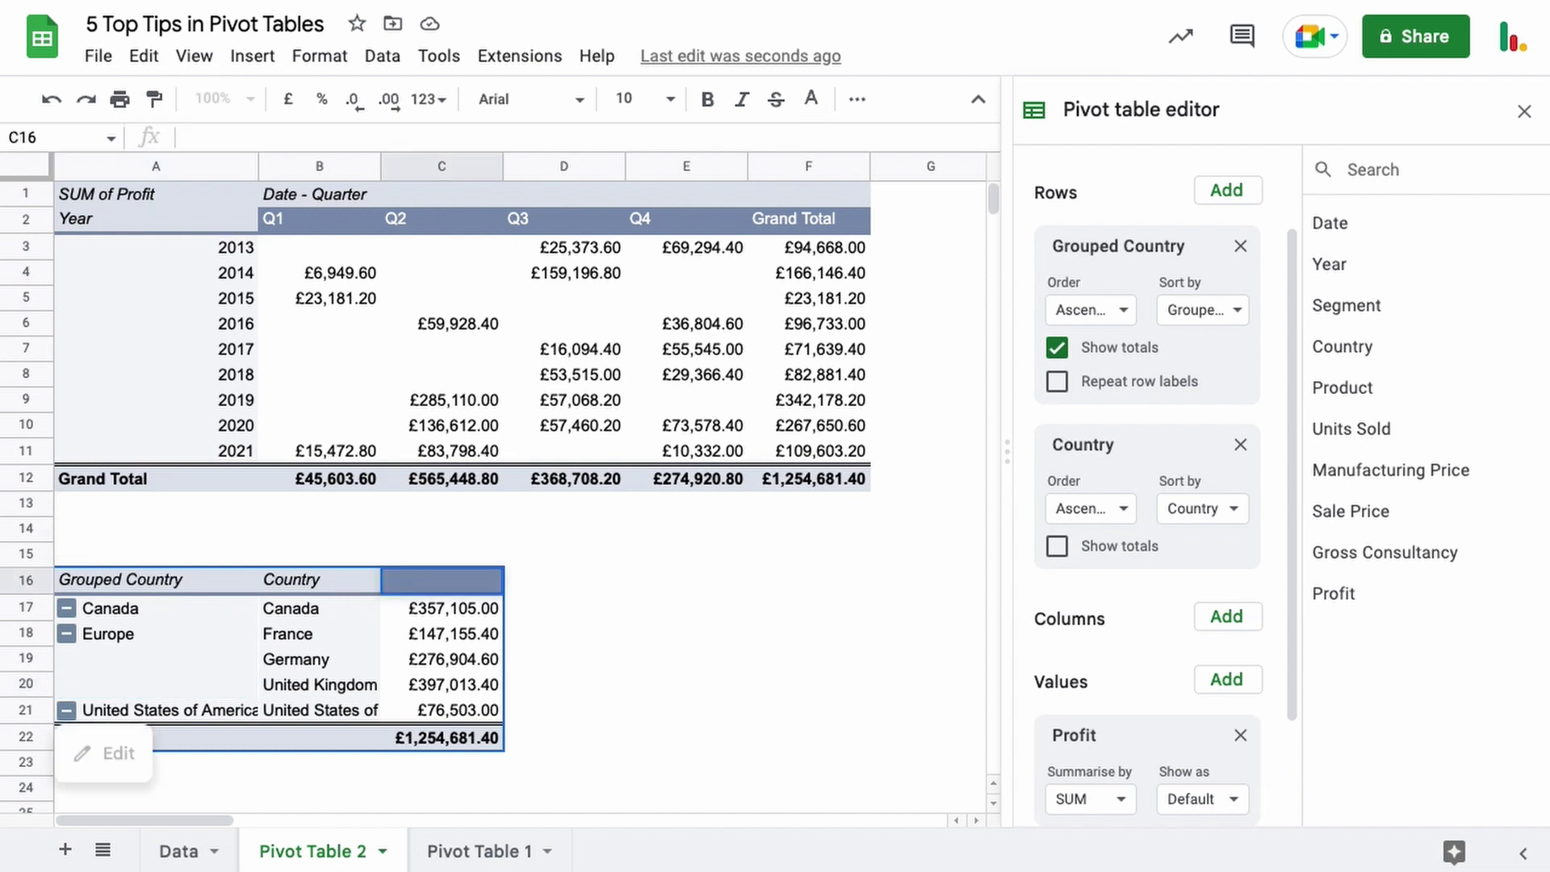
{"action": "key", "text": "Return"}
Copy the whole grouped country pivot table, A16:C22, to cell H2 beside the quarterly table.
{"action": "scroll", "coordinate": [308, 647], "scroll_direction": "down", "scroll_amount": 2}
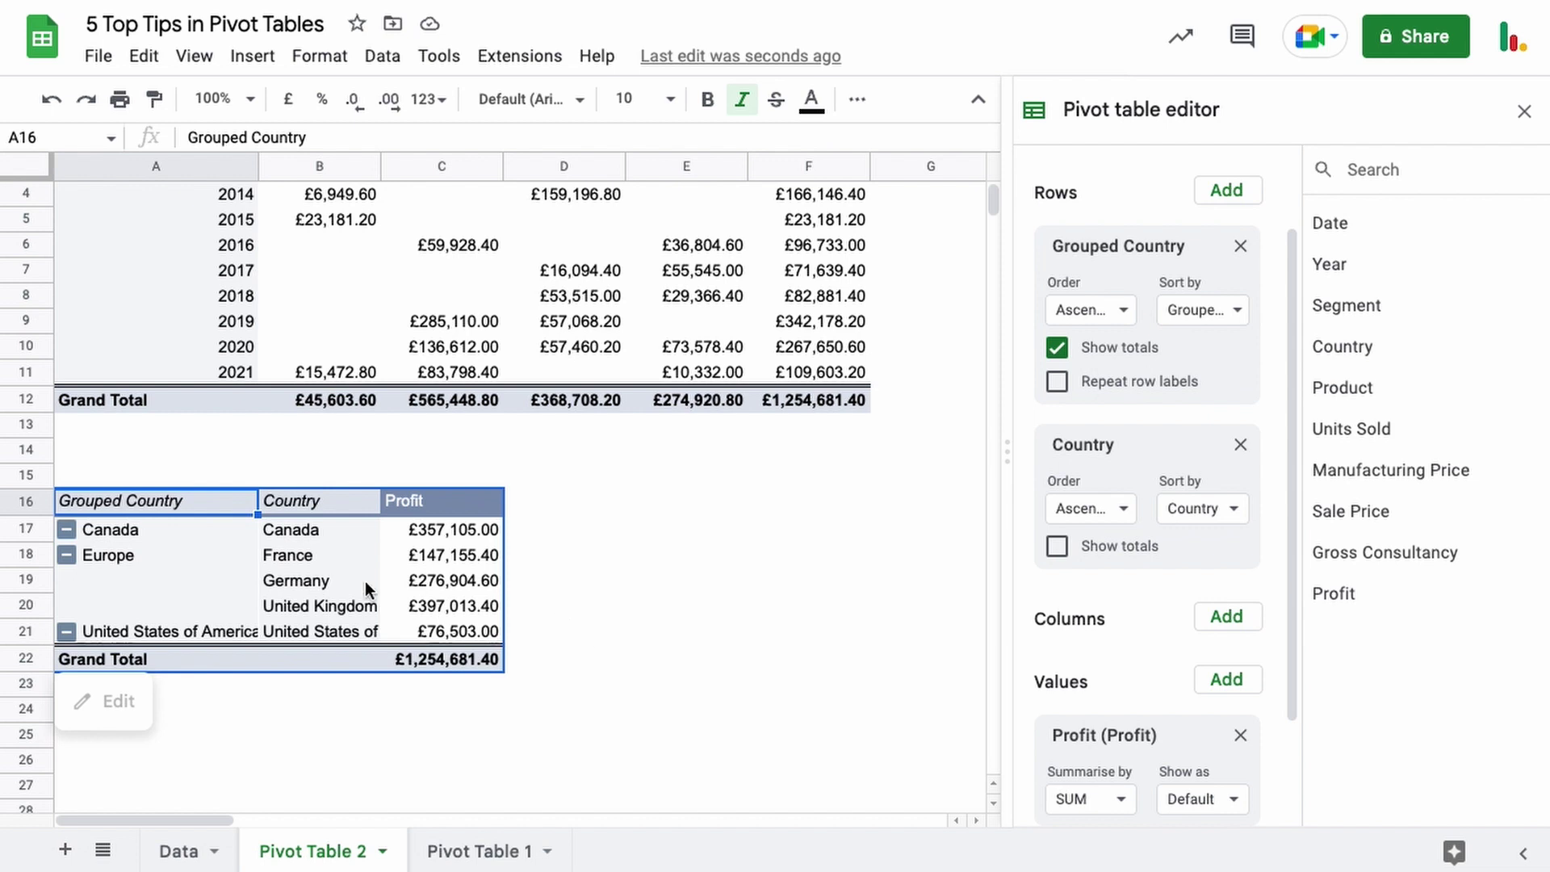
{"action": "left_click_drag", "start_coordinate": [126, 501], "coordinate": [437, 659]}
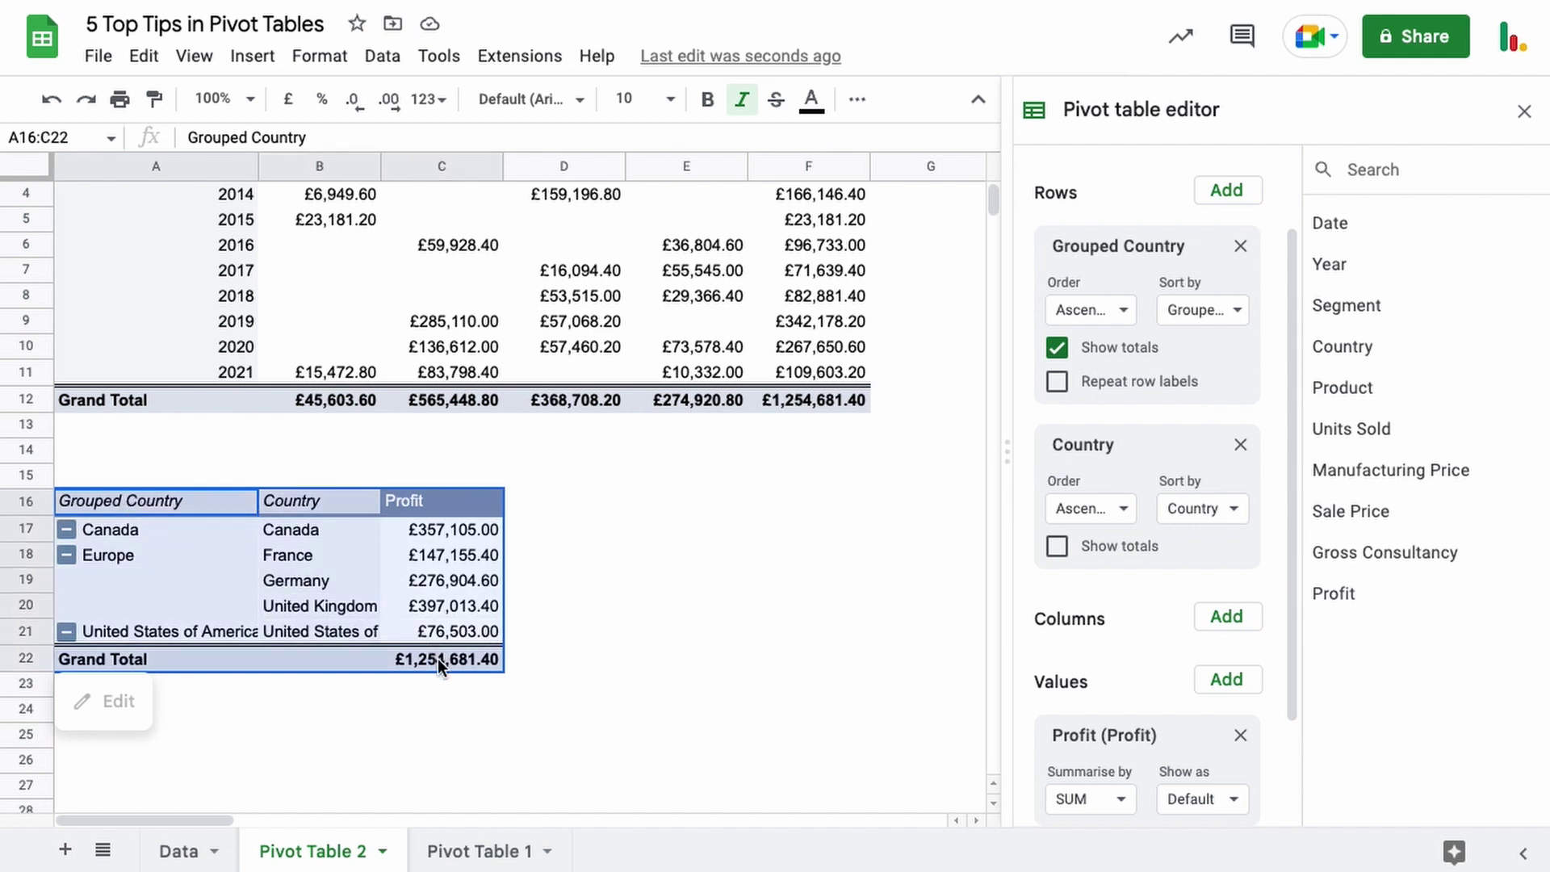
{"action": "scroll", "coordinate": [726, 602], "scroll_direction": "up", "scroll_amount": 1}
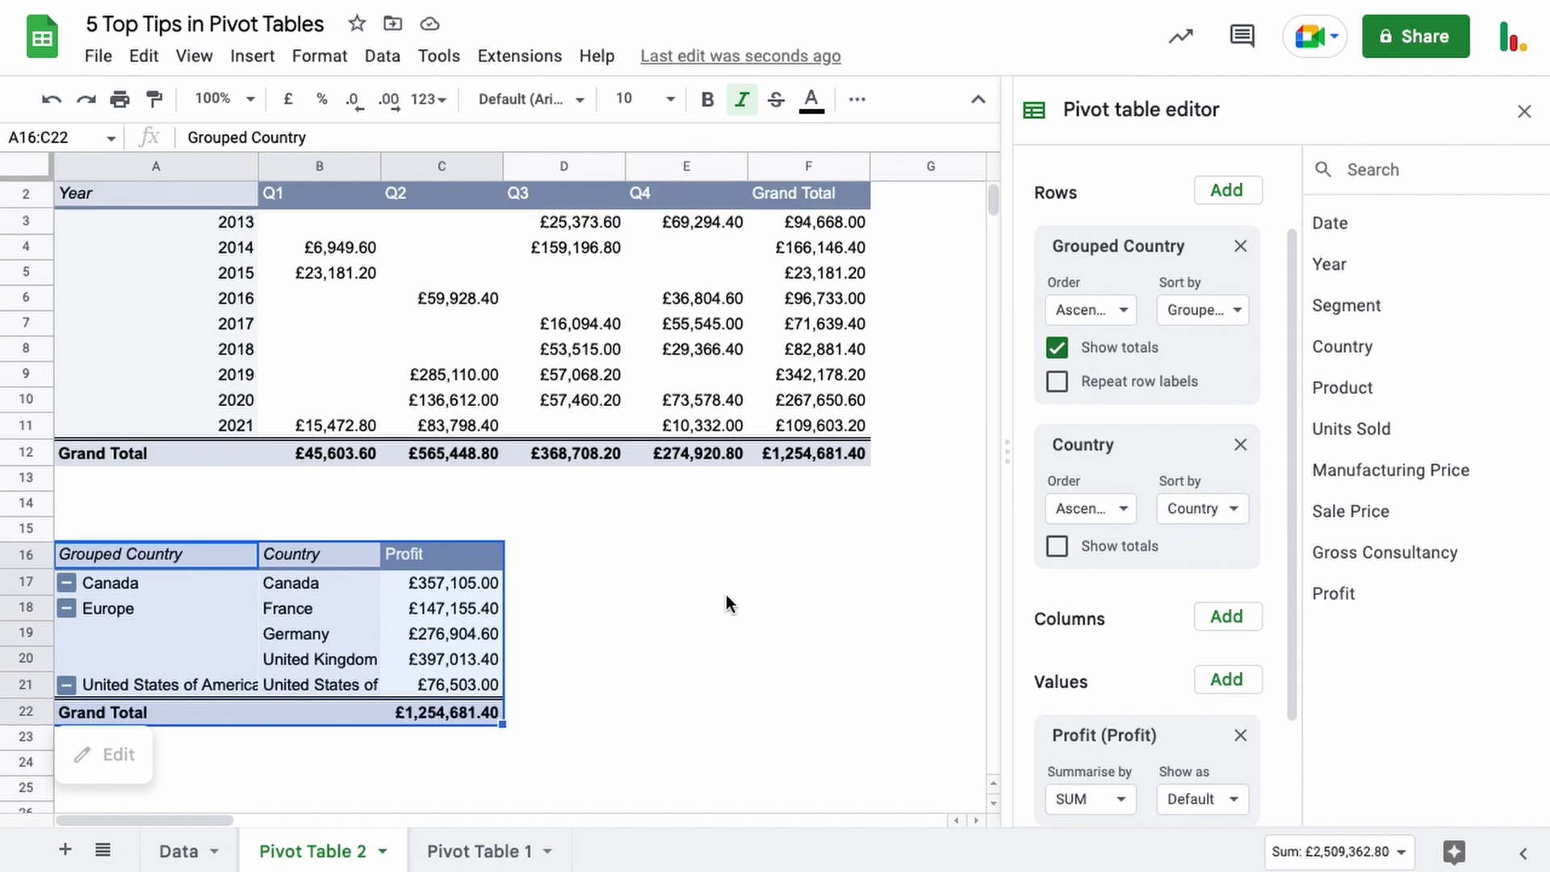
{"action": "scroll", "coordinate": [725, 601], "scroll_direction": "right", "scroll_amount": 3}
{"action": "key", "text": "ctrl+c"}
{"action": "left_click", "coordinate": [726, 205]}
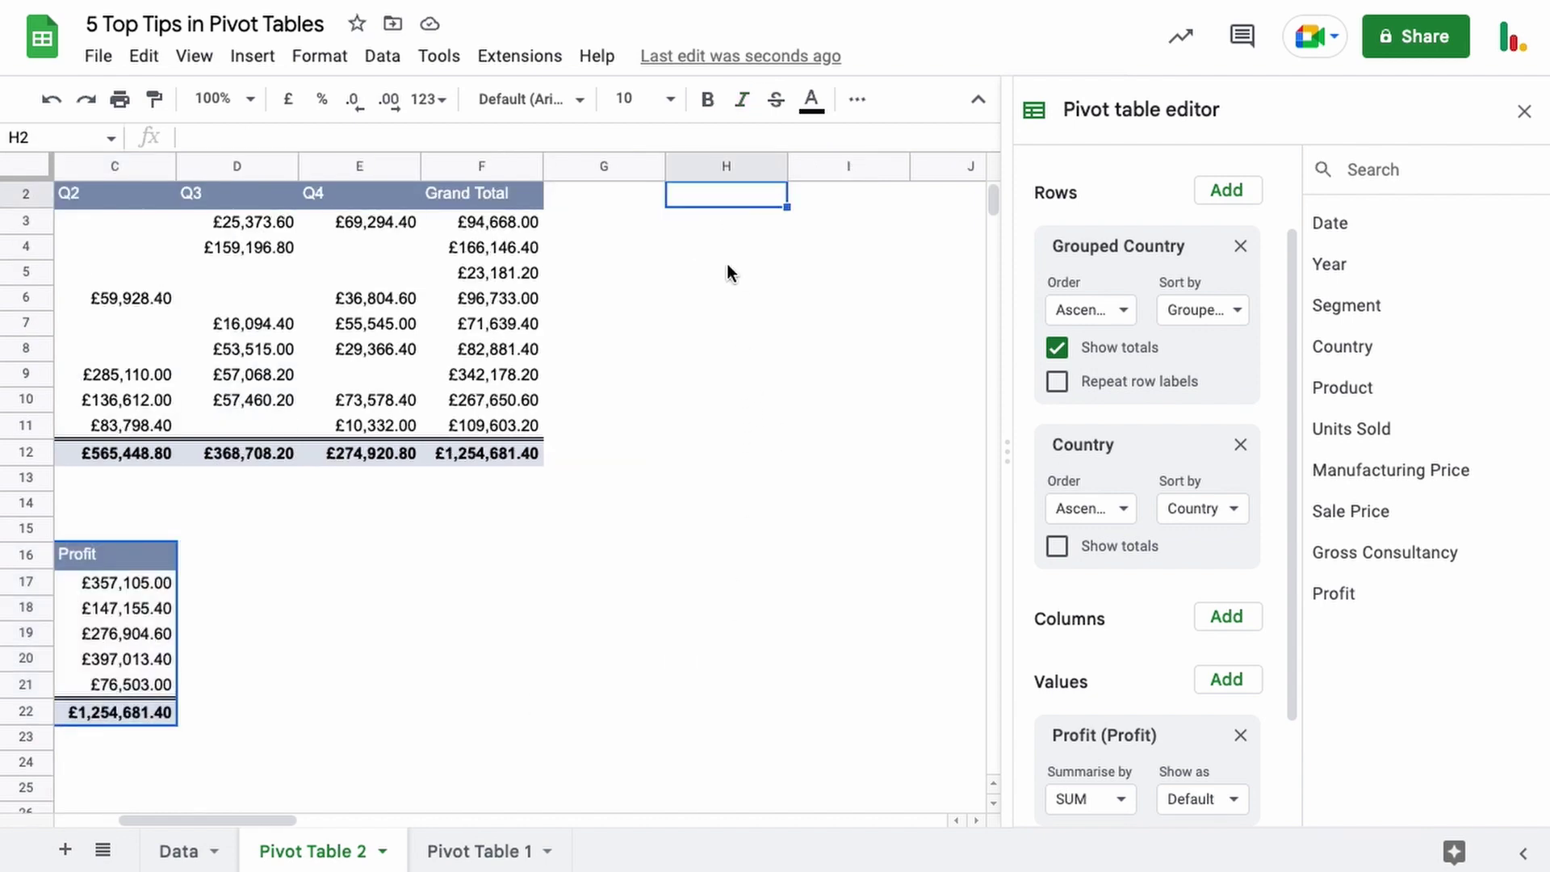
{"action": "key", "text": "ctrl+v"}
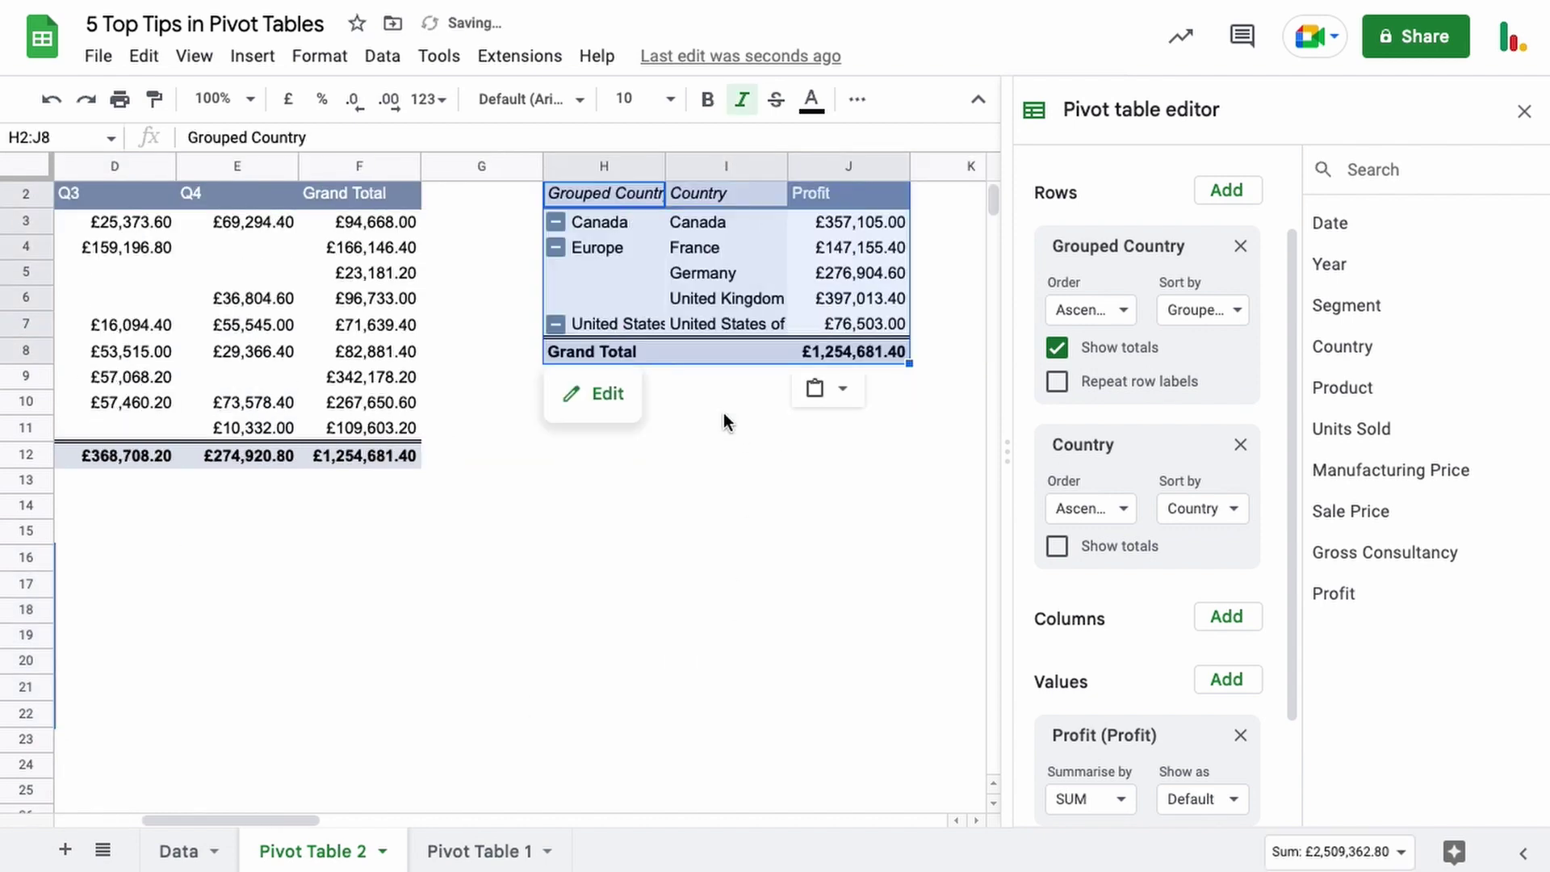
Clear the Country, Grouped Country and Profit fields from the copy at H2, and add Country as its row field.
{"action": "left_click", "coordinate": [671, 228]}
{"action": "left_click", "coordinate": [1241, 445]}
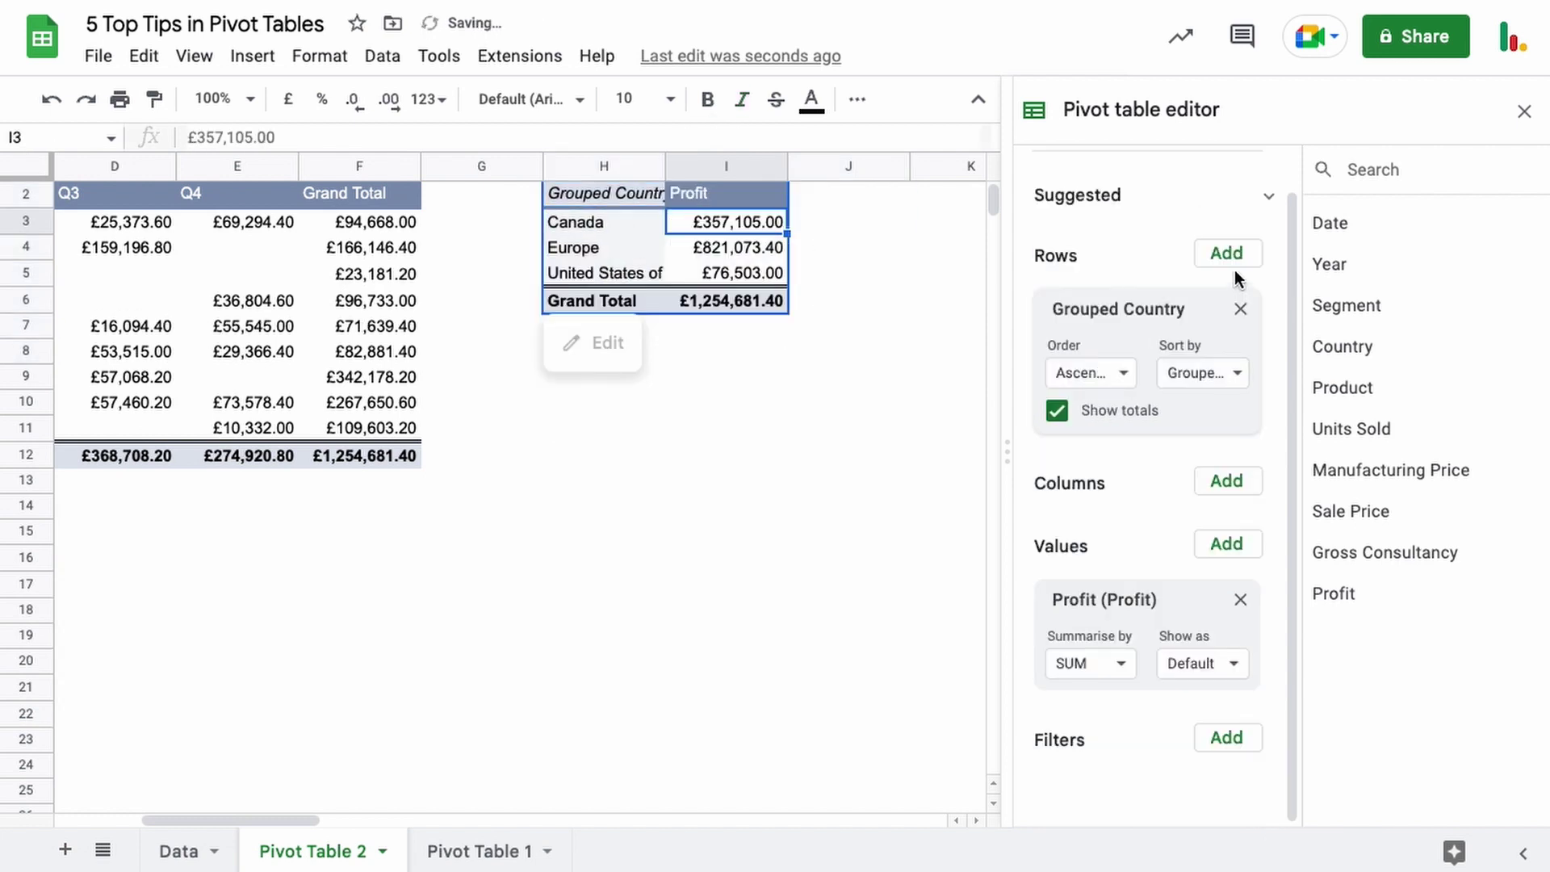
{"action": "left_click", "coordinate": [1240, 310]}
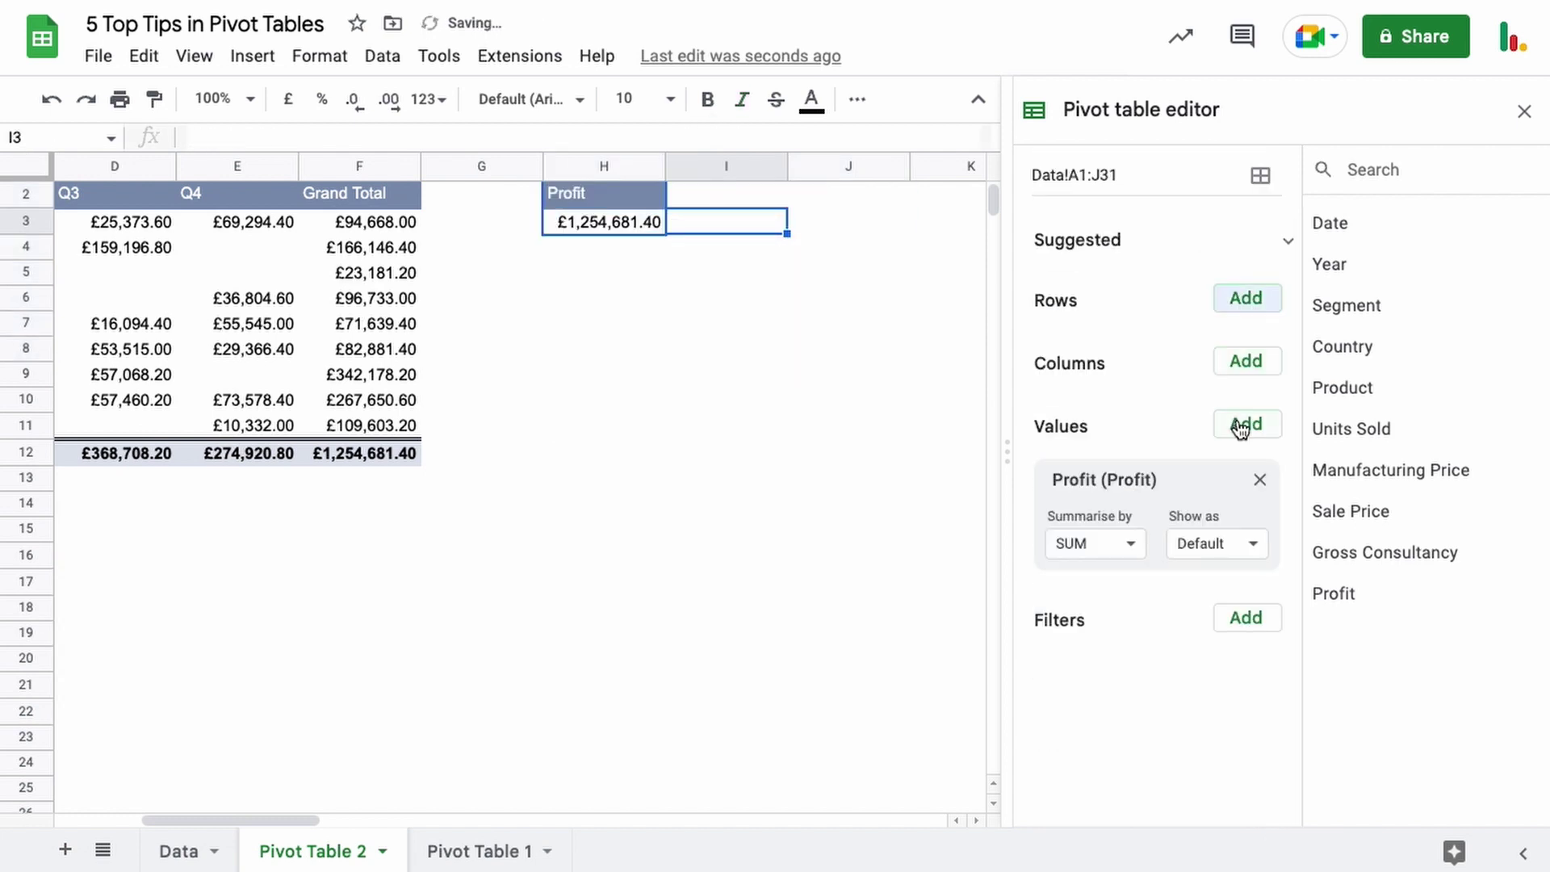
{"action": "left_click", "coordinate": [1259, 480]}
{"action": "left_click", "coordinate": [1235, 296]}
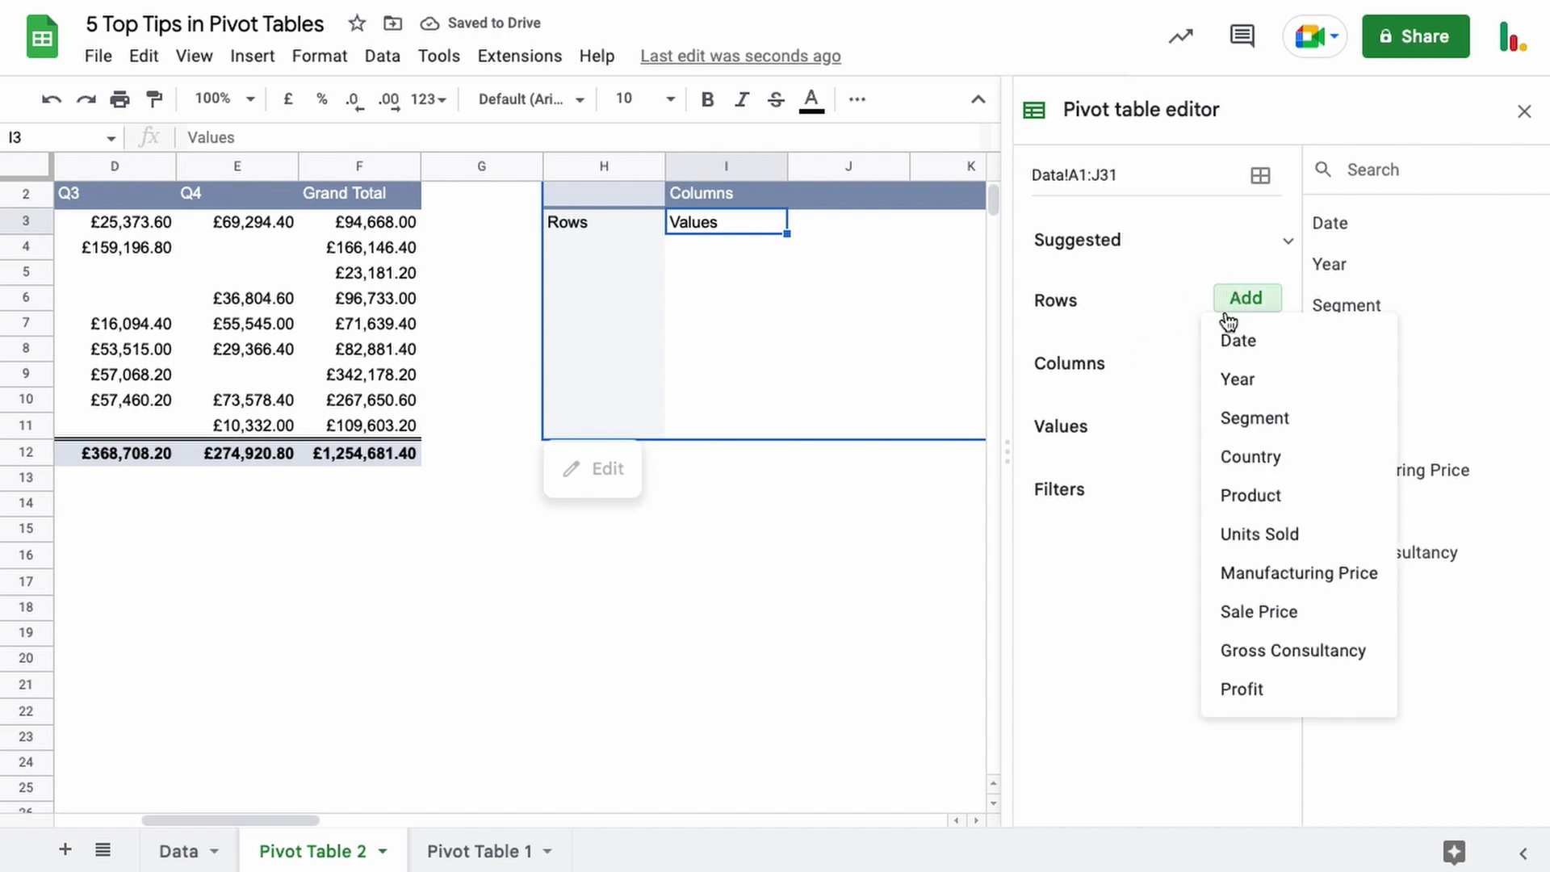
{"action": "left_click", "coordinate": [1239, 456]}
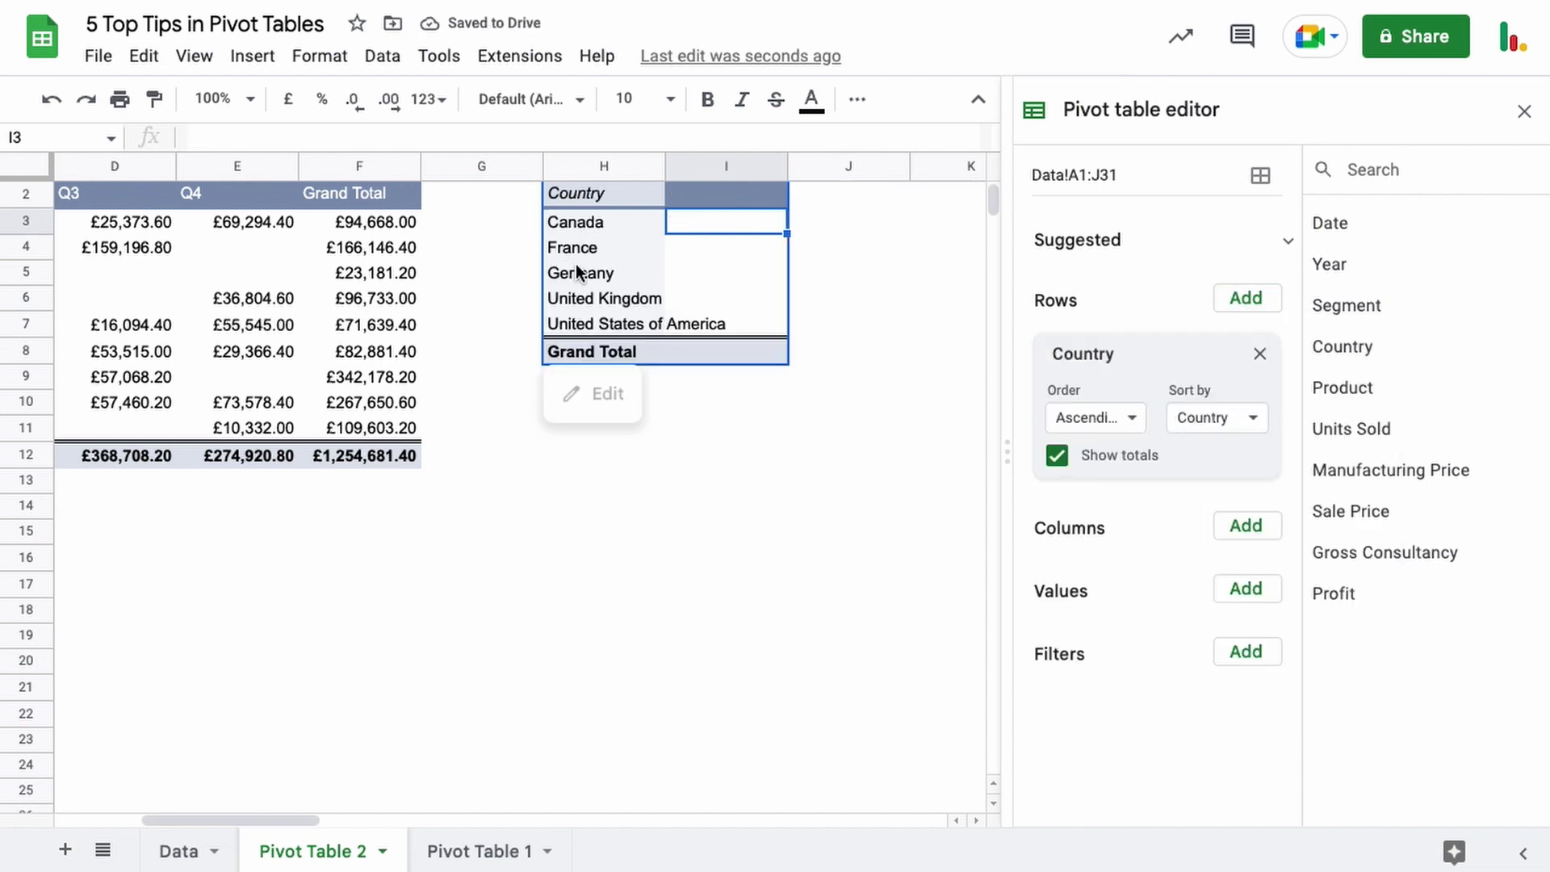
Widen column H to fit the country names and add Segment as a second row field under Country.
{"action": "left_click_drag", "start_coordinate": [664, 165], "coordinate": [736, 165]}
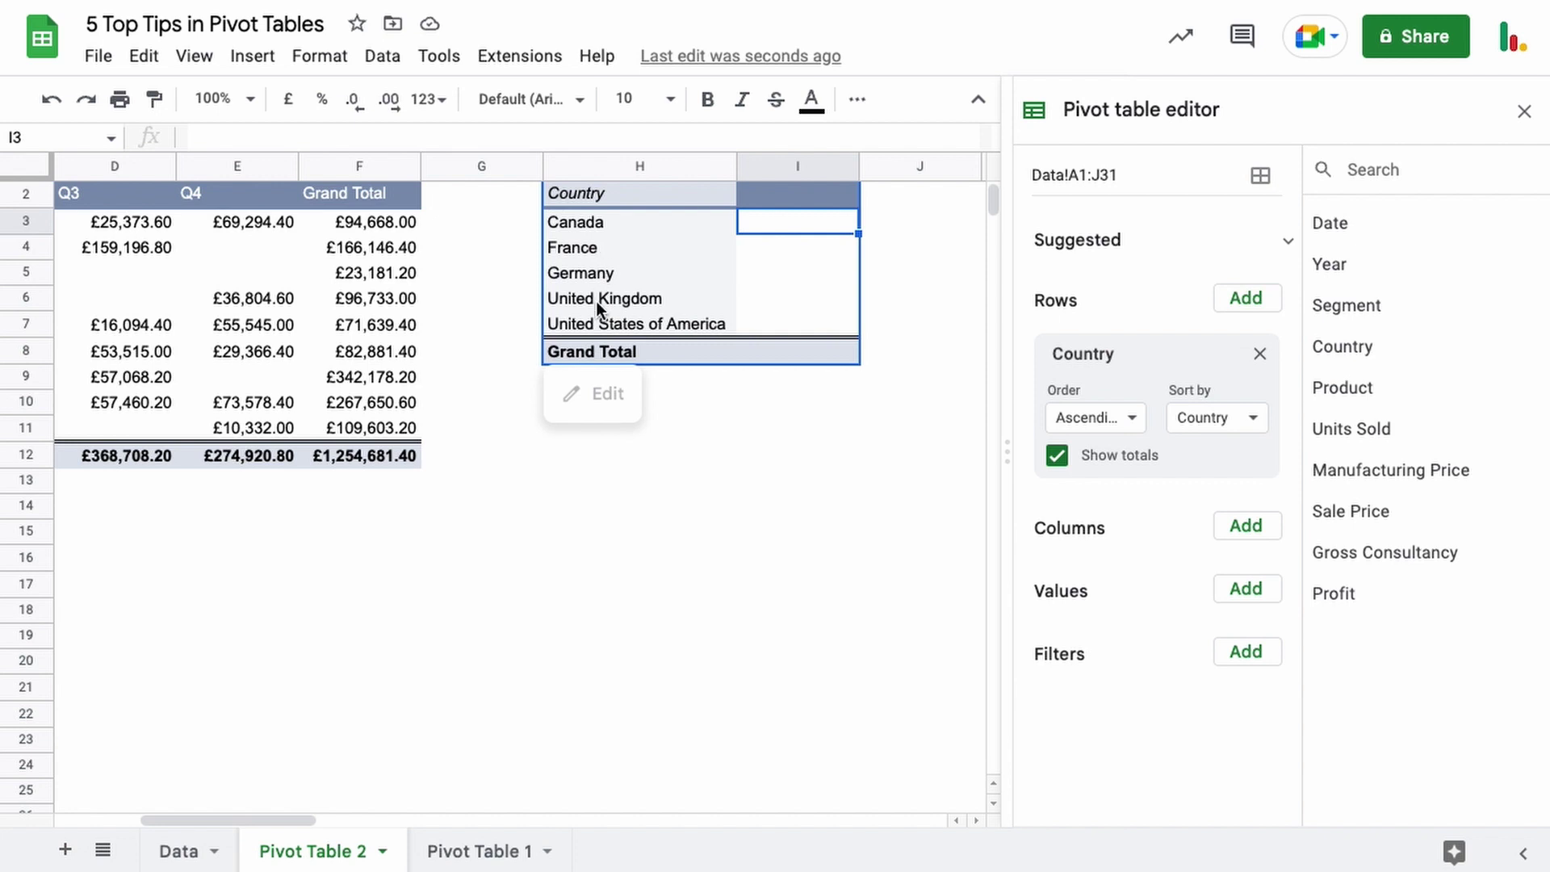
{"action": "left_click", "coordinate": [1236, 303]}
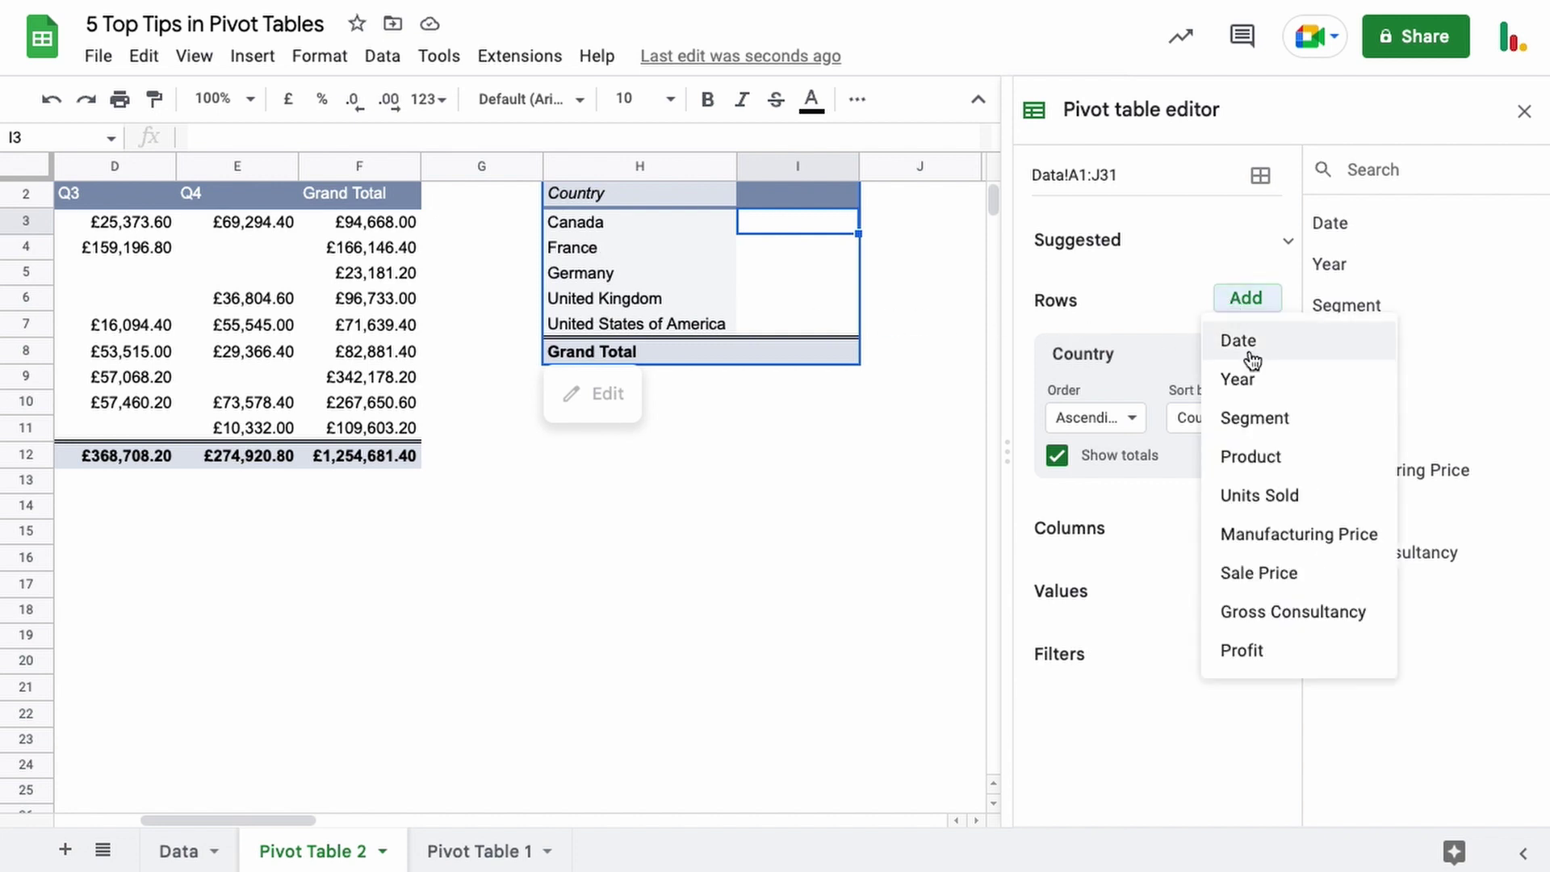
{"action": "left_click", "coordinate": [1256, 419]}
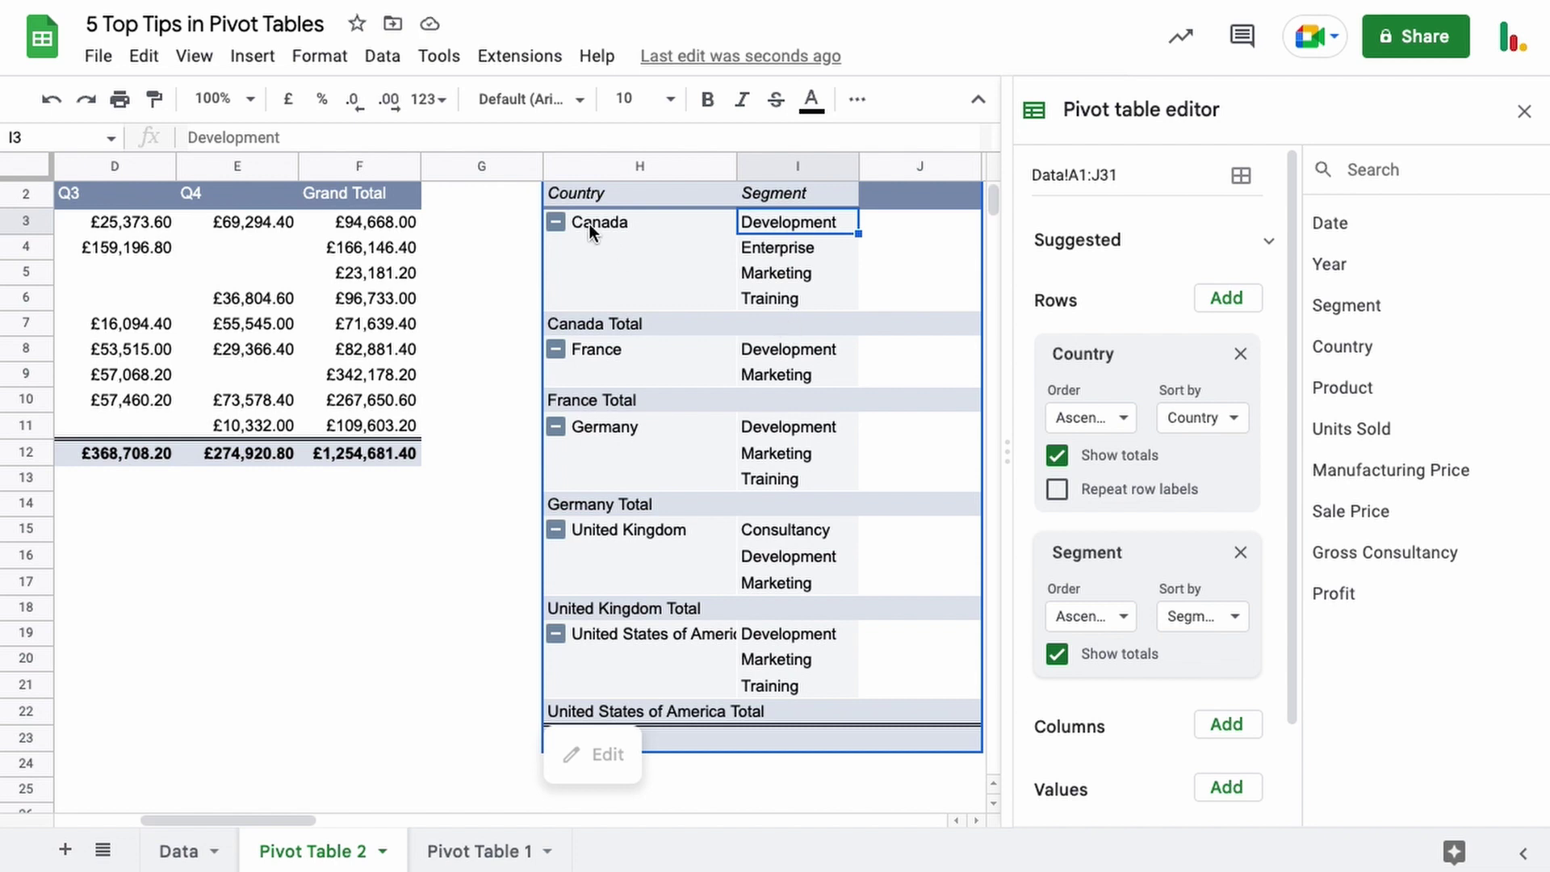
{"action": "left_click_drag", "start_coordinate": [813, 229], "coordinate": [811, 296]}
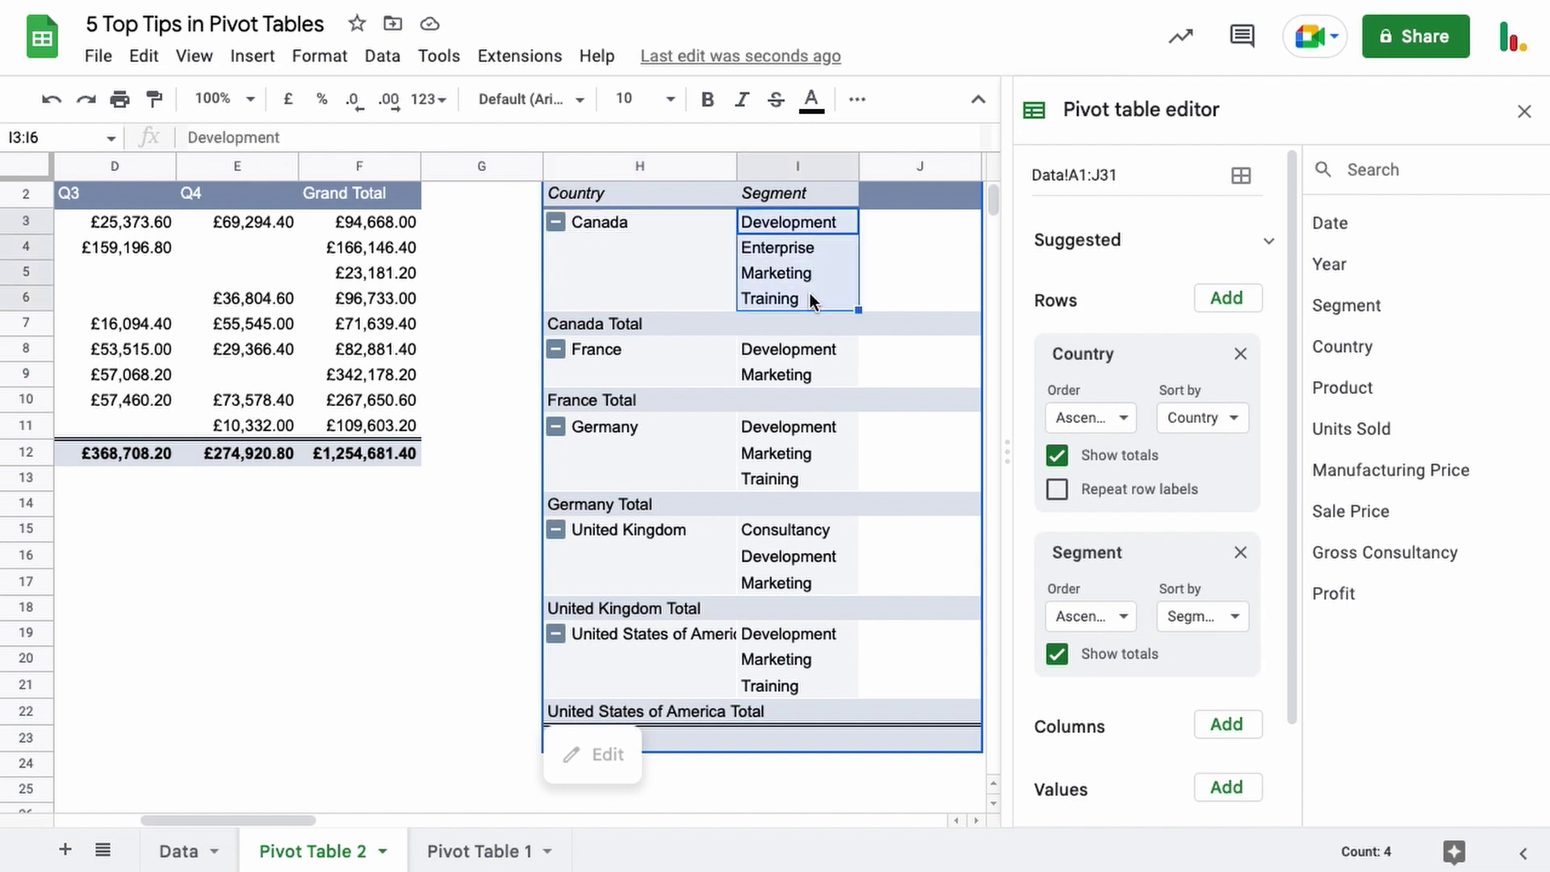
{"action": "left_click_drag", "start_coordinate": [813, 354], "coordinate": [808, 376]}
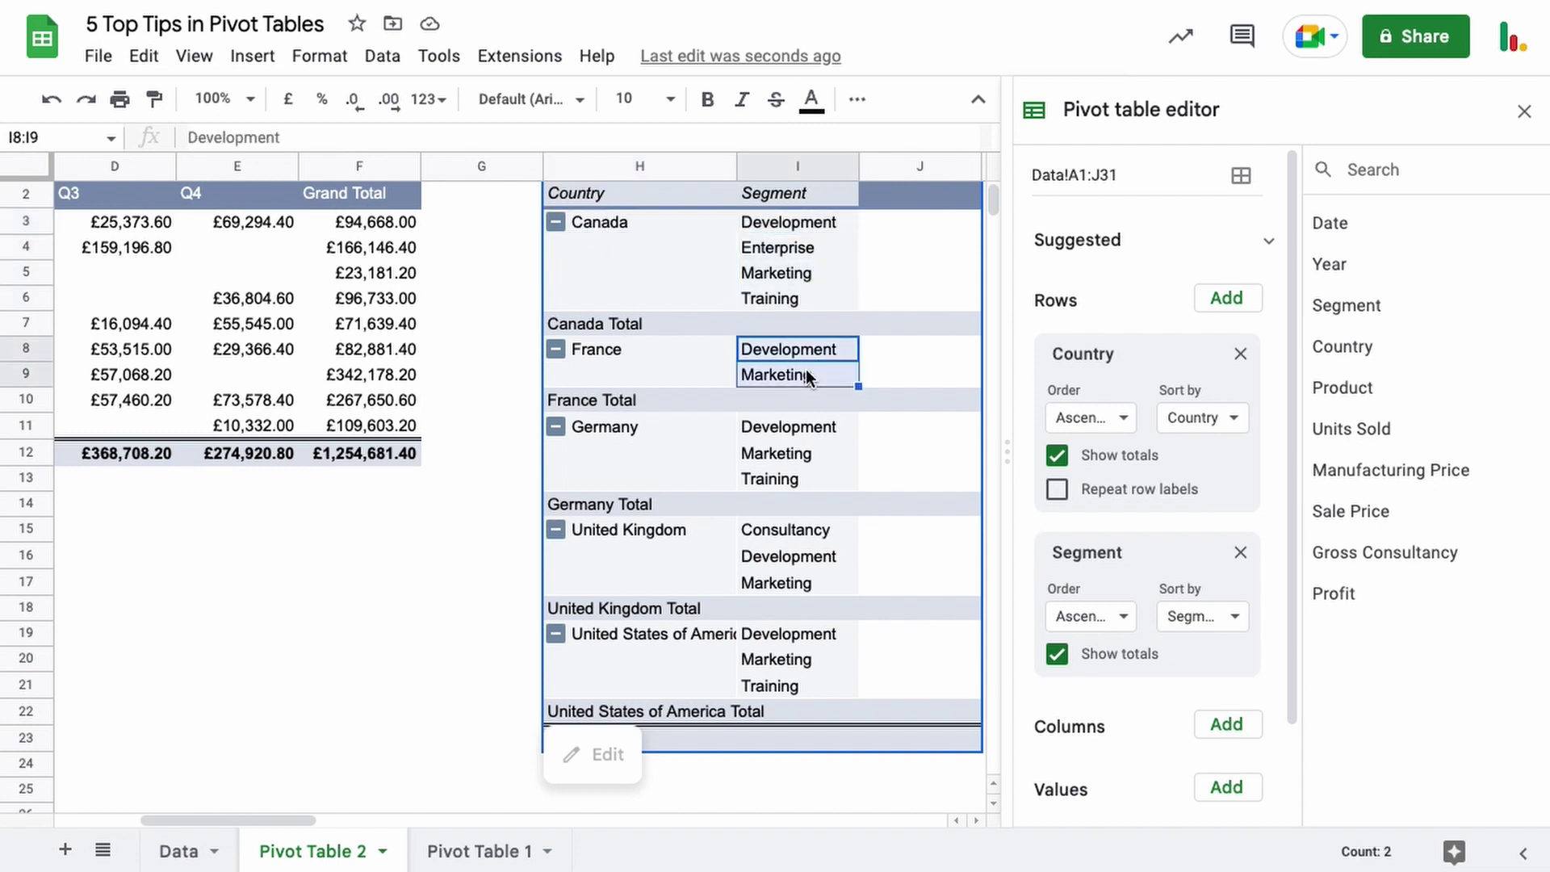
{"action": "left_click_drag", "start_coordinate": [797, 434], "coordinate": [791, 476]}
Add Units Sold and Profit as value fields to the country and segment pivot table.
{"action": "scroll", "coordinate": [873, 373], "scroll_direction": "right", "scroll_amount": 2}
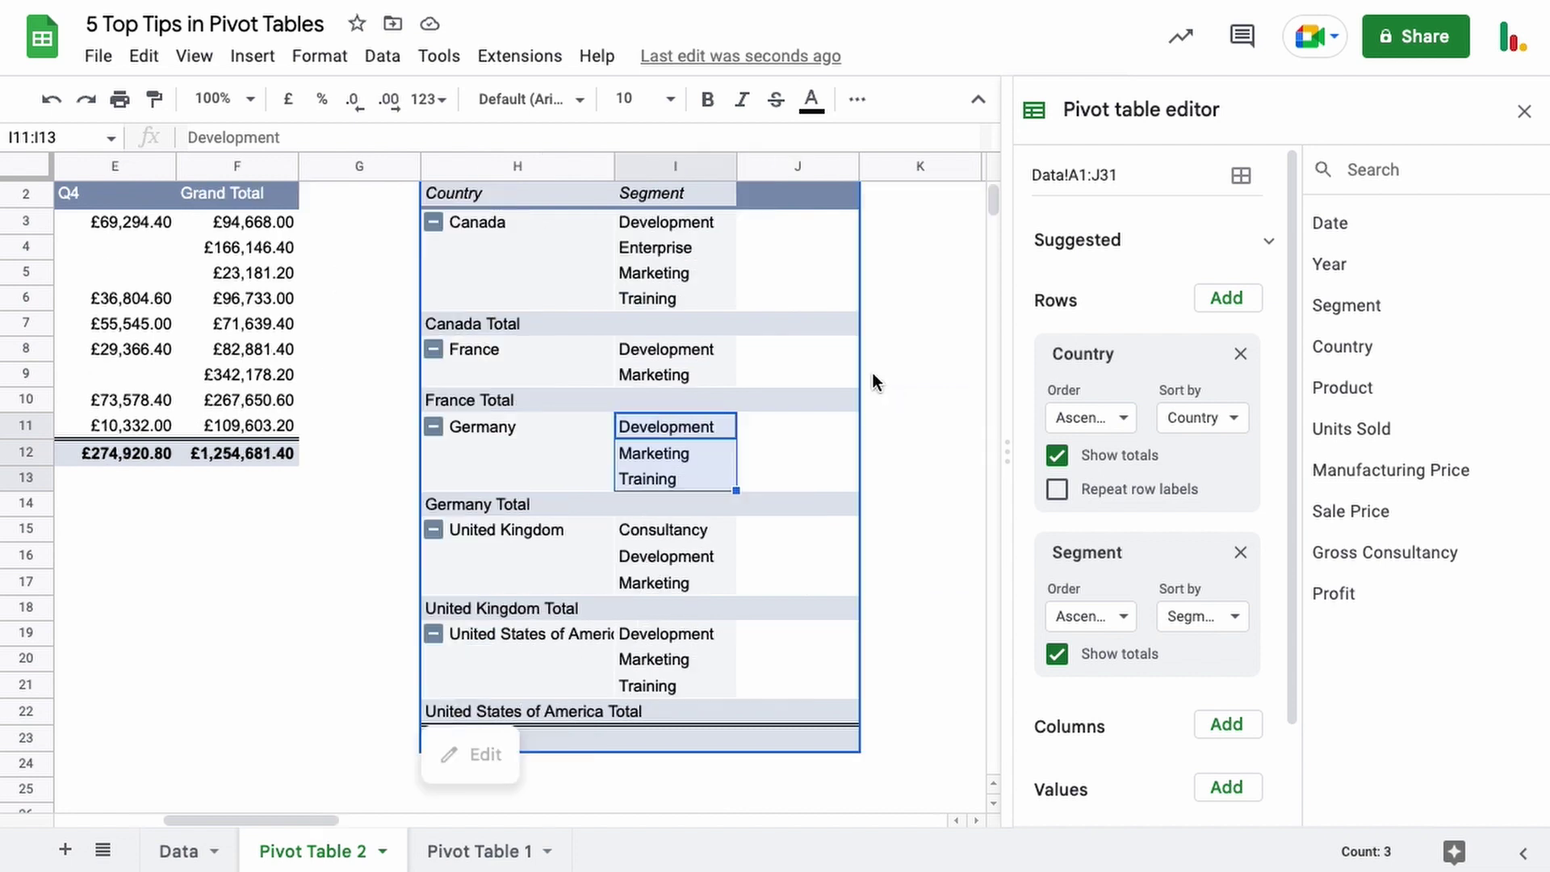
{"action": "scroll", "coordinate": [1098, 413], "scroll_direction": "down", "scroll_amount": 2}
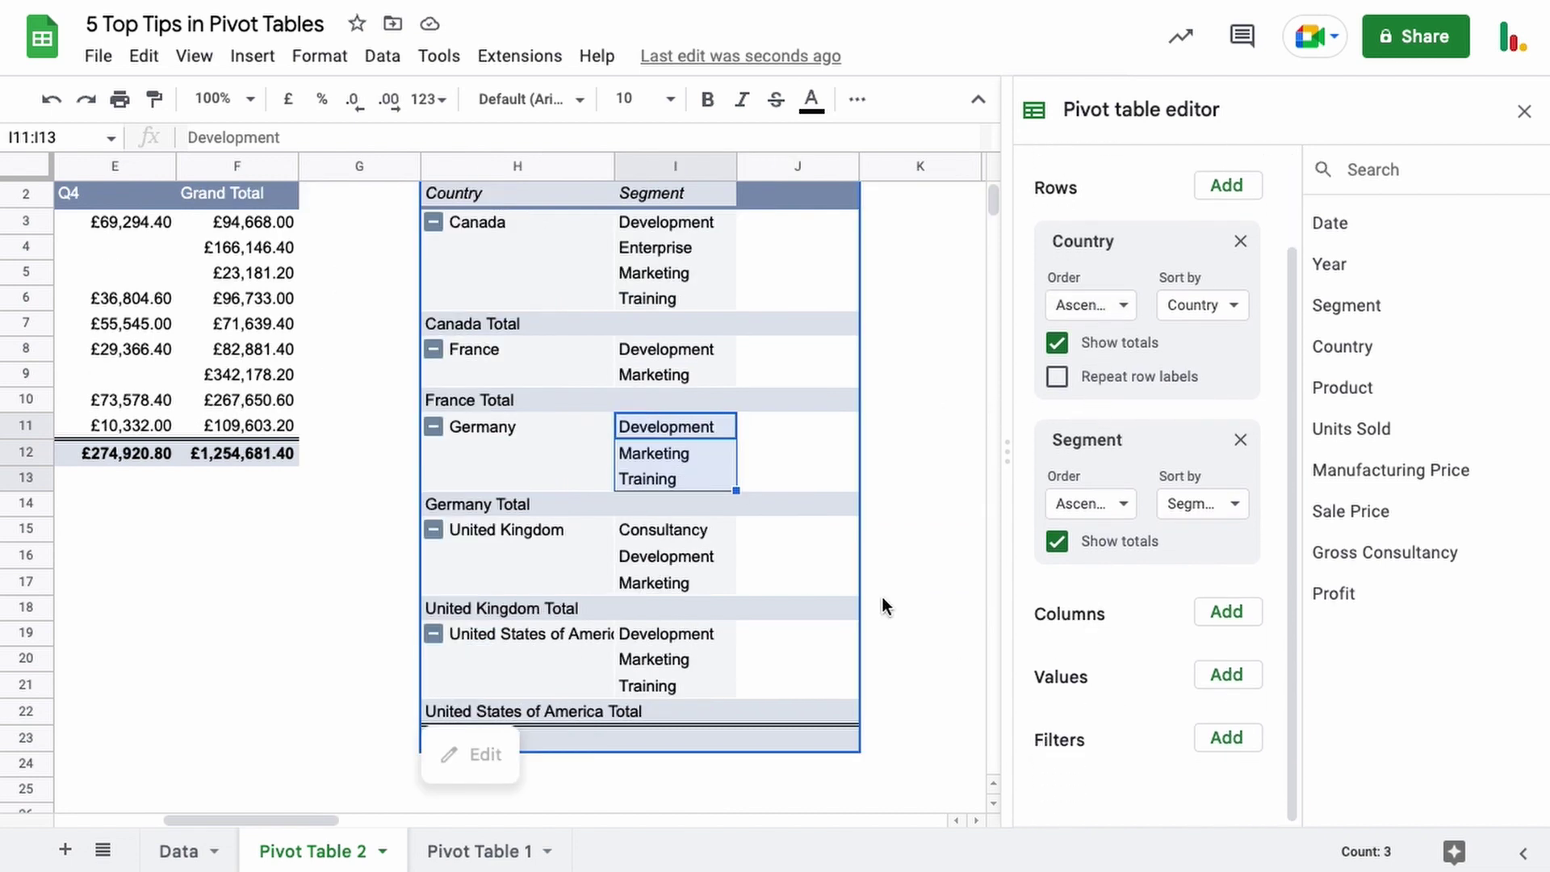
{"action": "left_click", "coordinate": [1225, 678]}
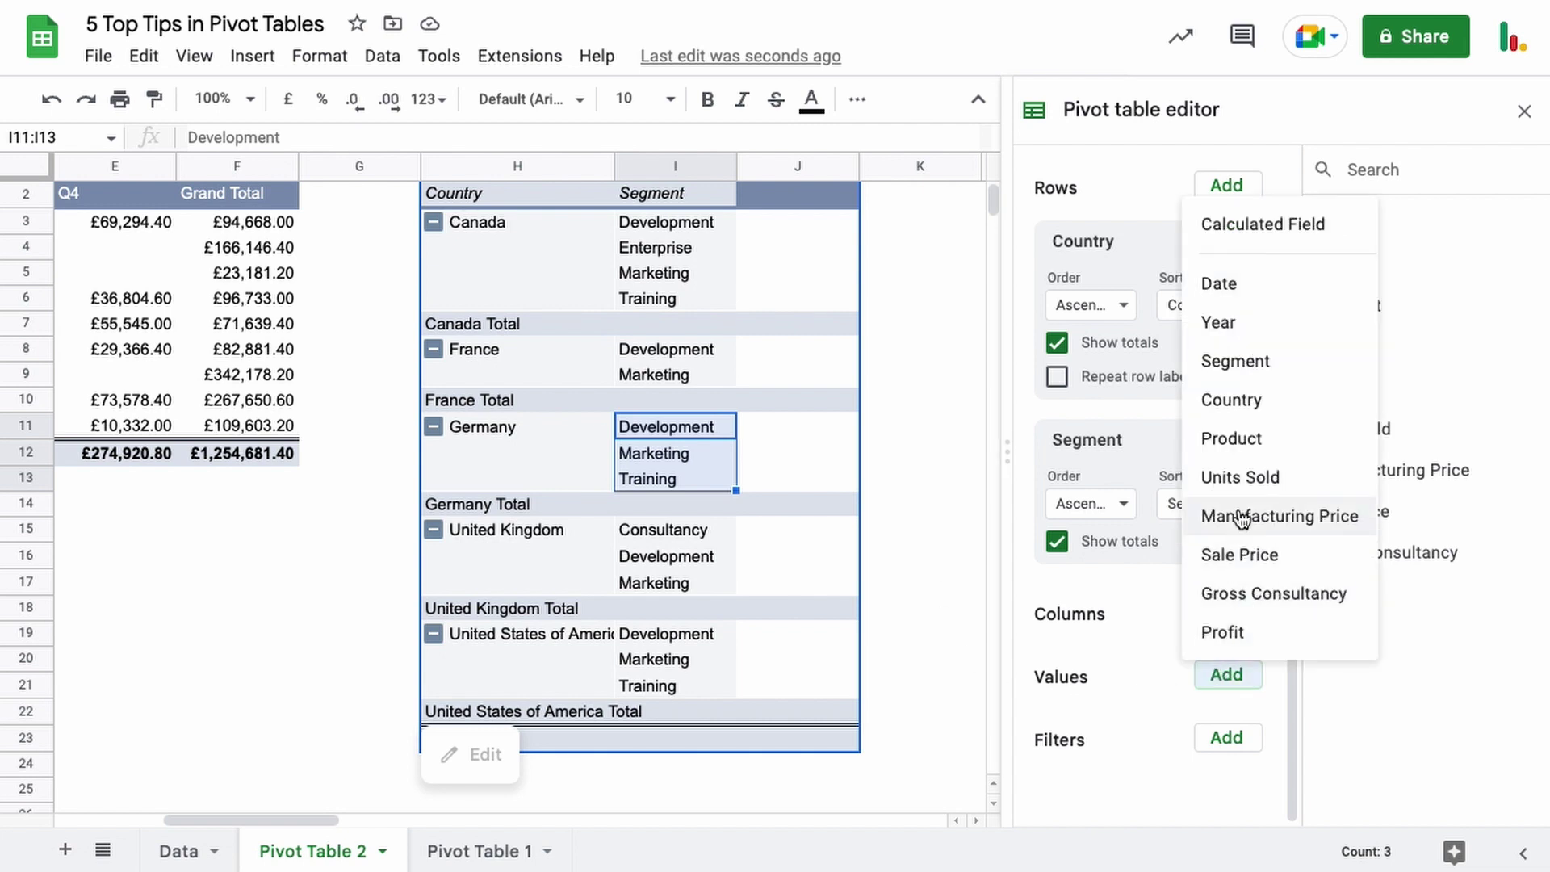
{"action": "left_click", "coordinate": [1241, 479]}
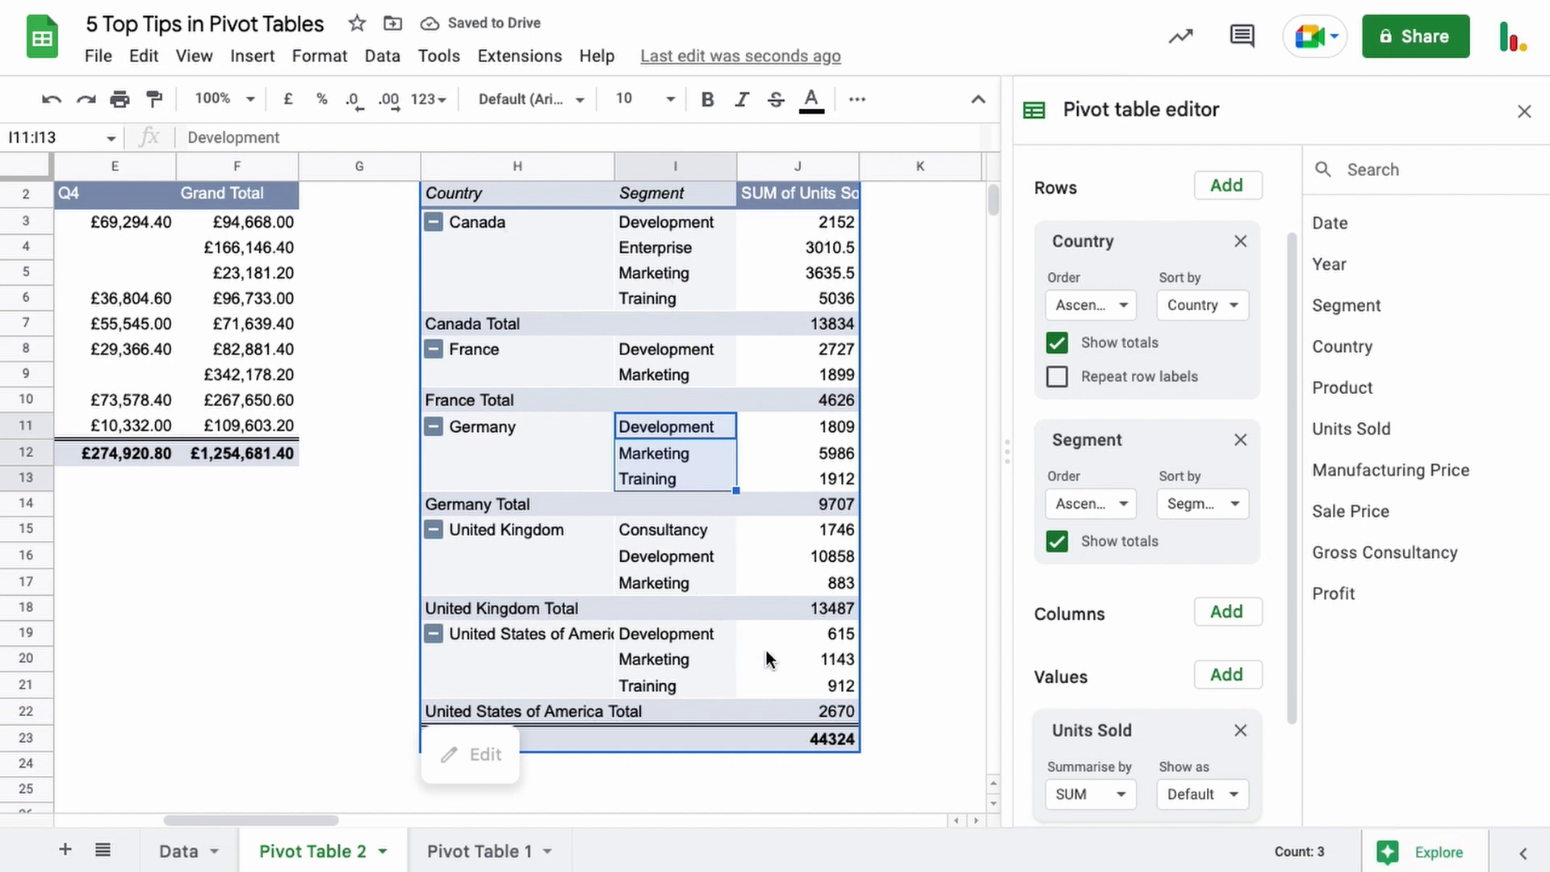
{"action": "left_click", "coordinate": [819, 324]}
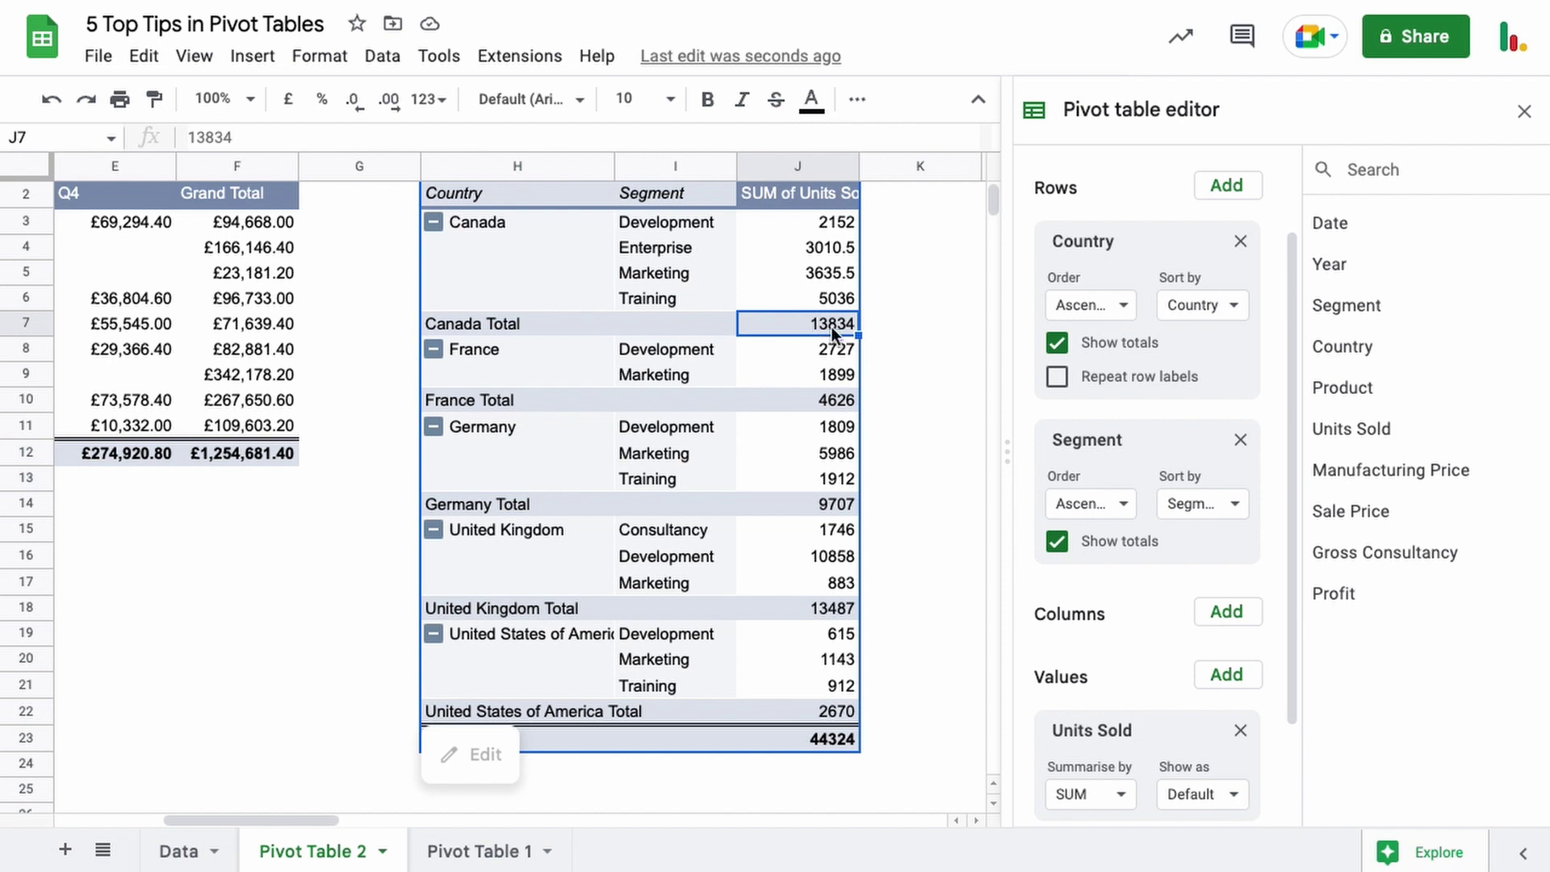
{"action": "left_click", "coordinate": [815, 505]}
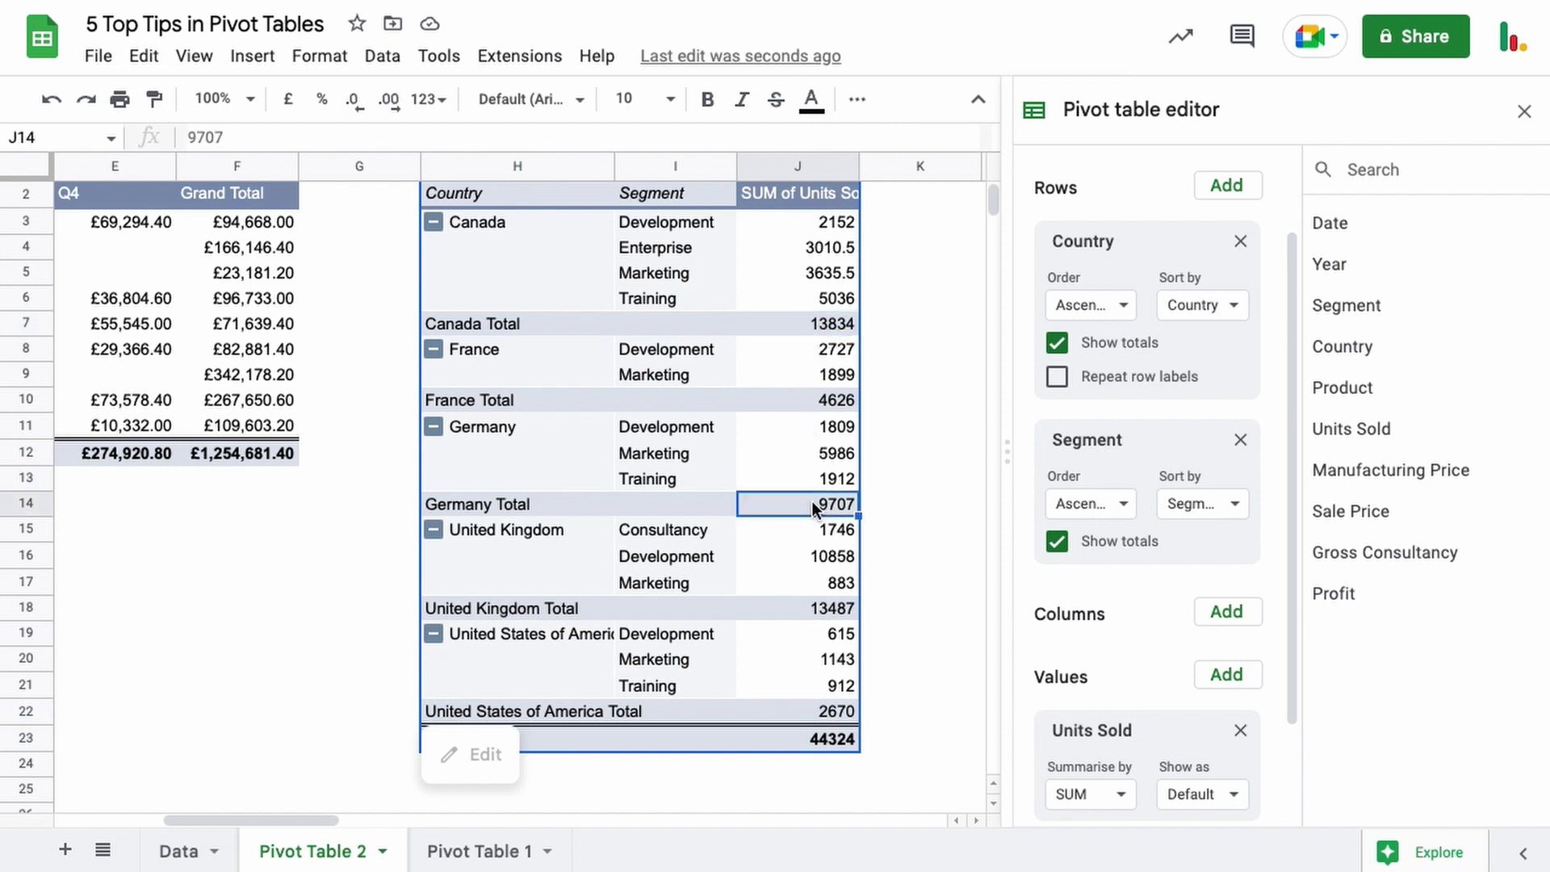
{"action": "scroll", "coordinate": [1169, 686], "scroll_direction": "down", "scroll_amount": 2}
{"action": "left_click", "coordinate": [1219, 549]}
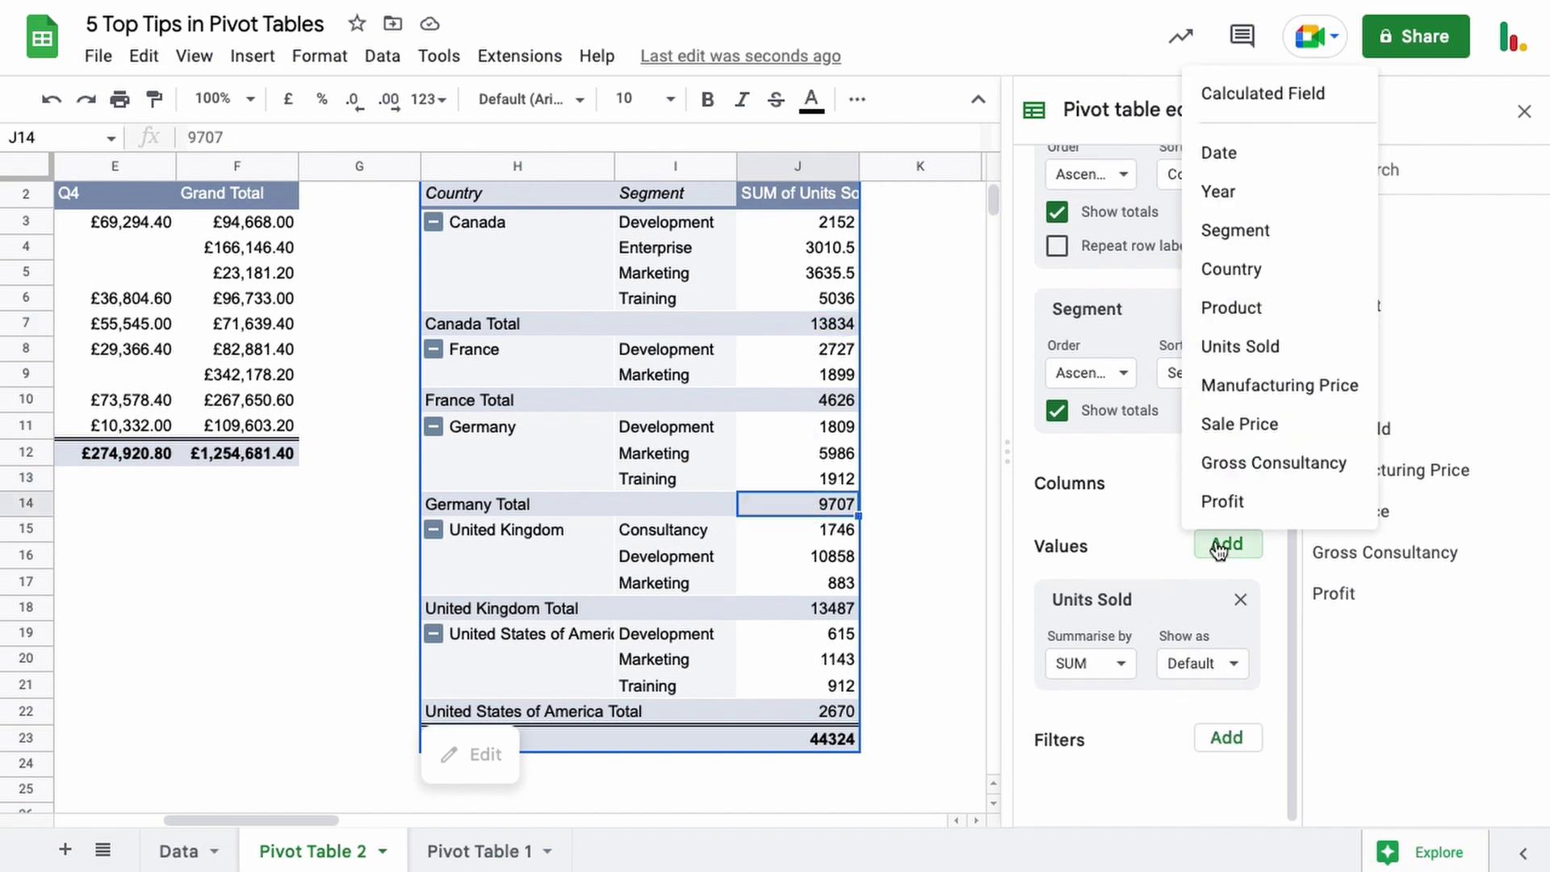
{"action": "left_click", "coordinate": [1223, 502]}
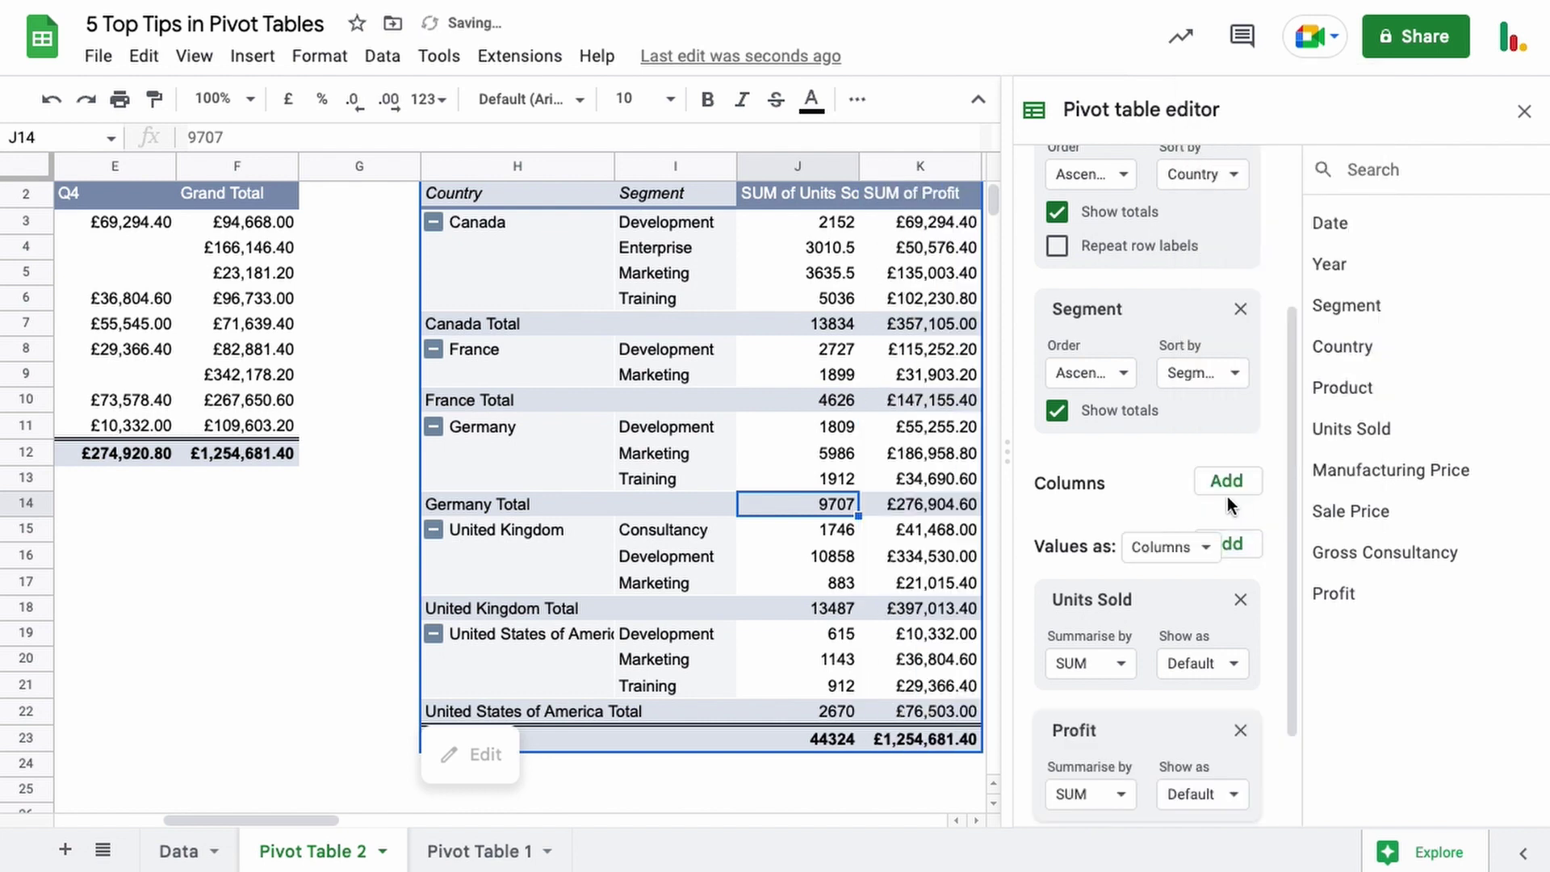
Rename the value headings in J2 and K2 to Units and Profits.
{"action": "scroll", "coordinate": [875, 508], "scroll_direction": "up", "scroll_amount": 1}
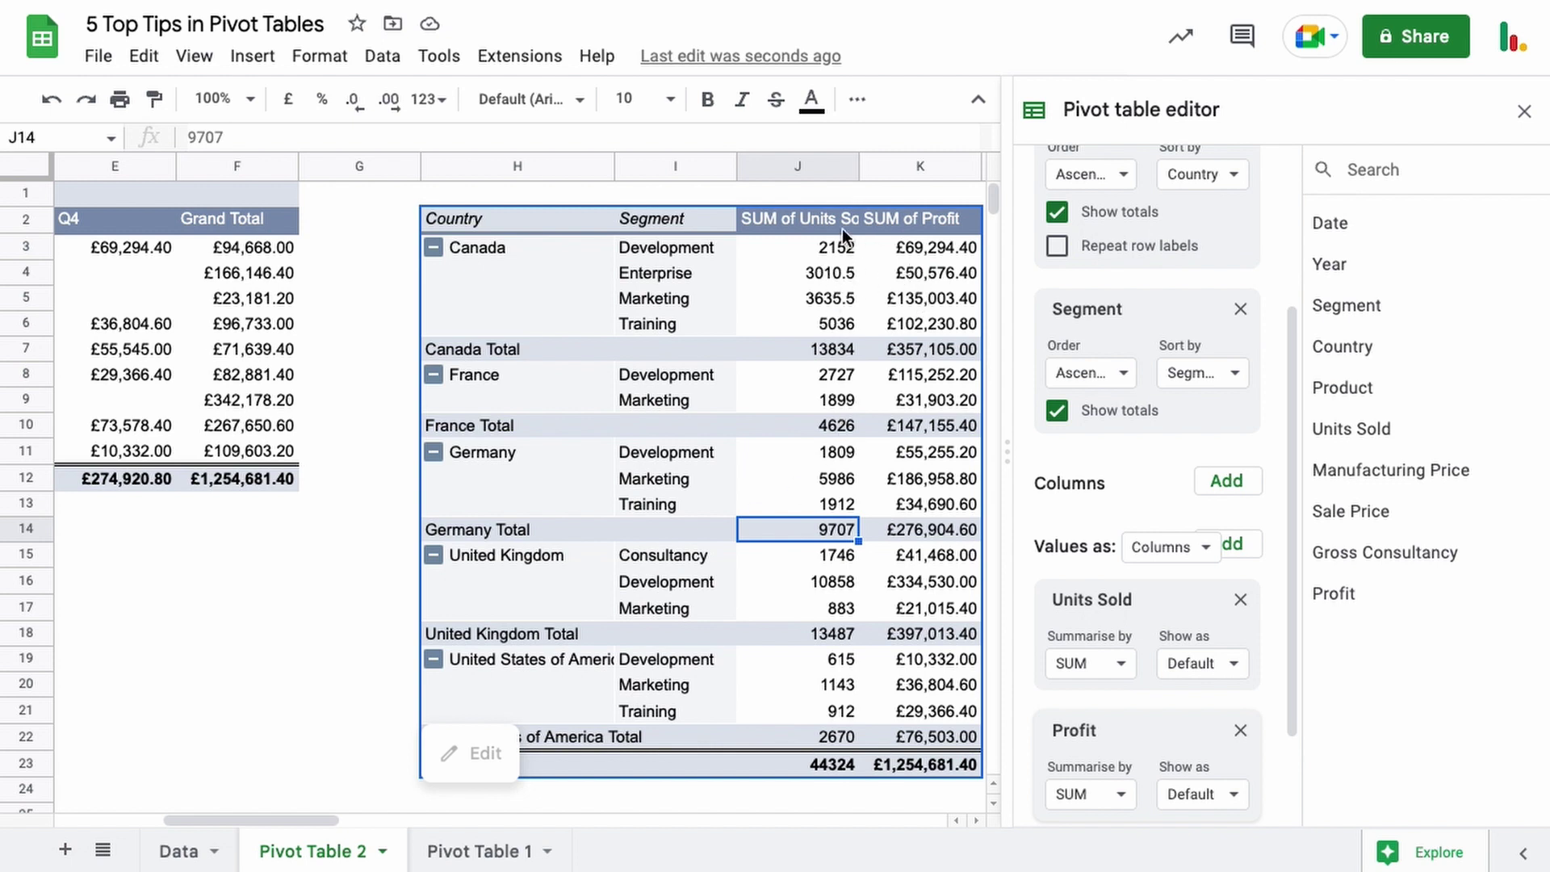
{"action": "left_click", "coordinate": [816, 224]}
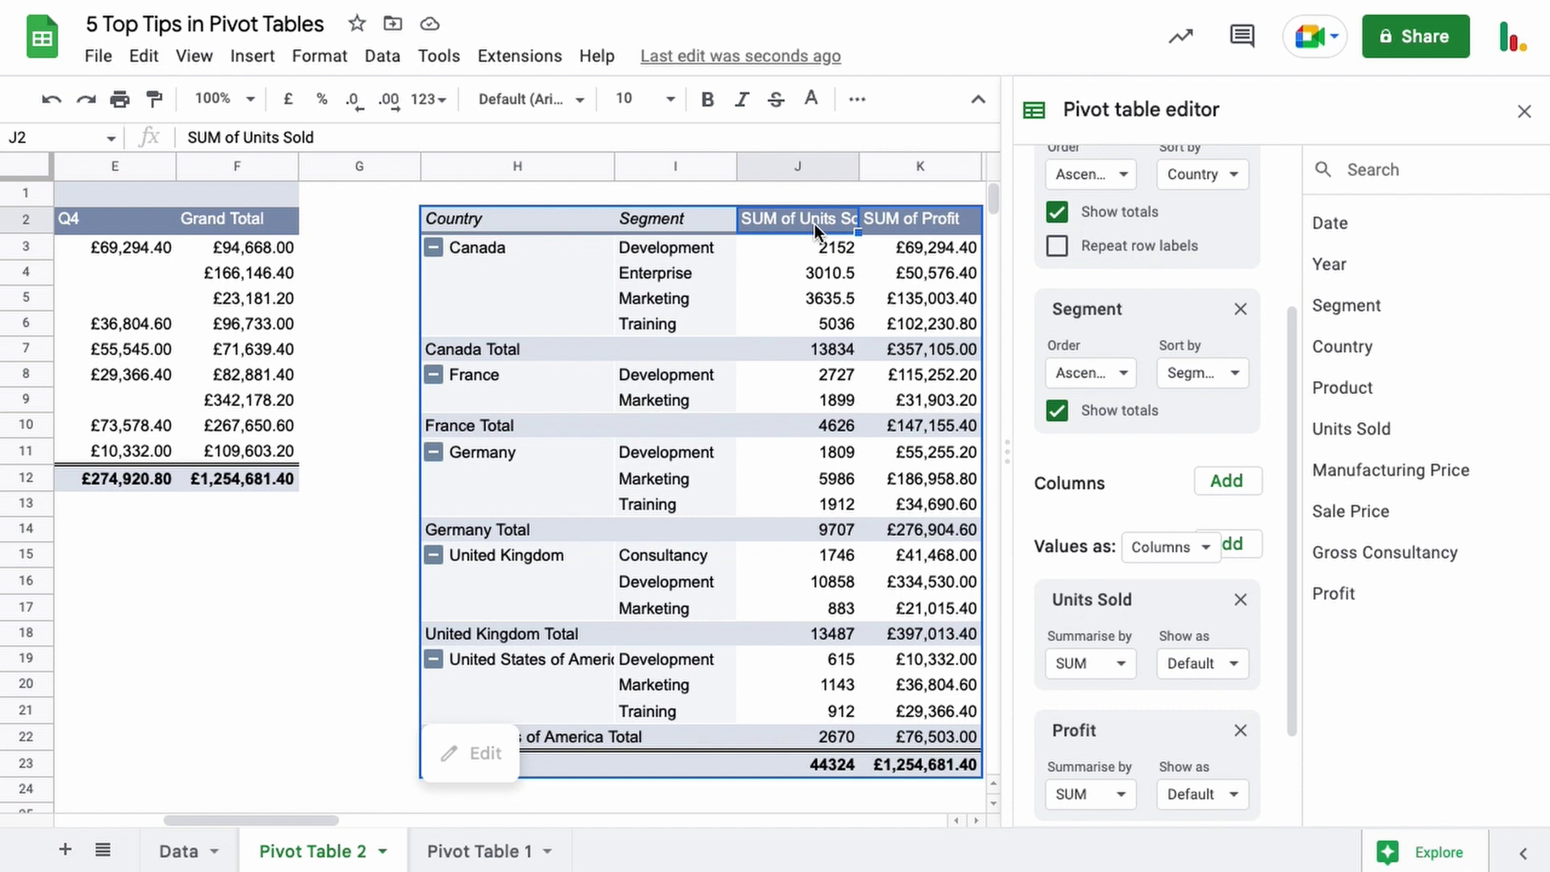
{"action": "type", "text": "Units"}
{"action": "key", "text": "Tab"}
{"action": "type", "text": "Profits"}
{"action": "key", "text": "Return"}
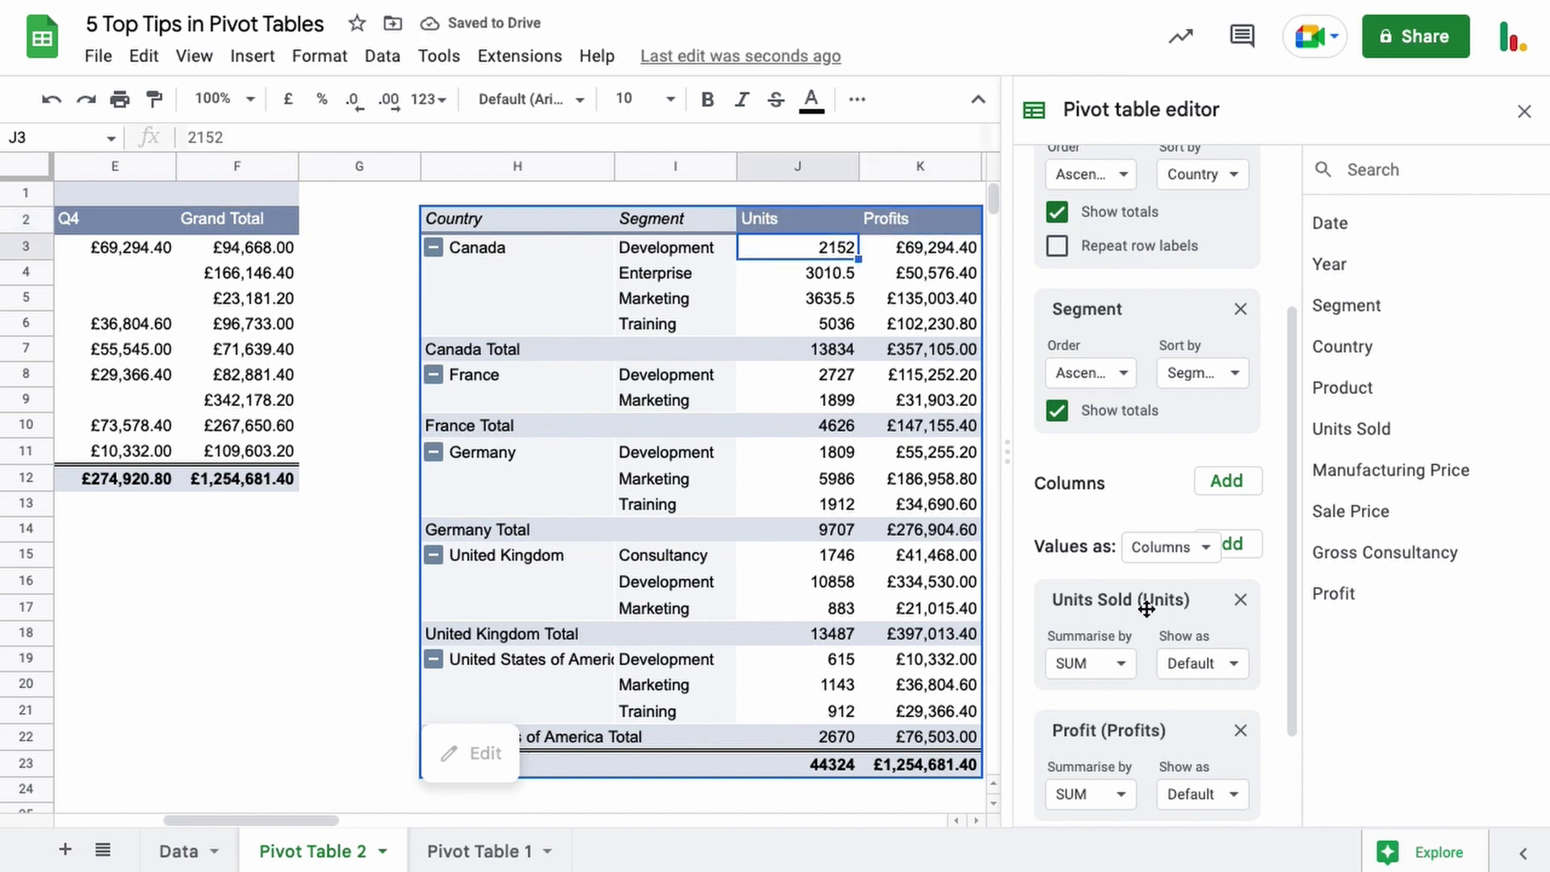
Reorder the value fields so that Profit comes before Units Sold.
{"action": "scroll", "coordinate": [1122, 601], "scroll_direction": "down", "scroll_amount": 2}
{"action": "mouse_move", "coordinate": [1100, 602]}
{"action": "left_mouse_down"}
{"action": "mouse_move", "coordinate": [1100, 565]}
{"action": "mouse_move", "coordinate": [1101, 608]}
{"action": "mouse_move", "coordinate": [1106, 581]}
{"action": "left_mouse_up"}
{"action": "scroll", "coordinate": [1105, 575], "scroll_direction": "down", "scroll_amount": 1}
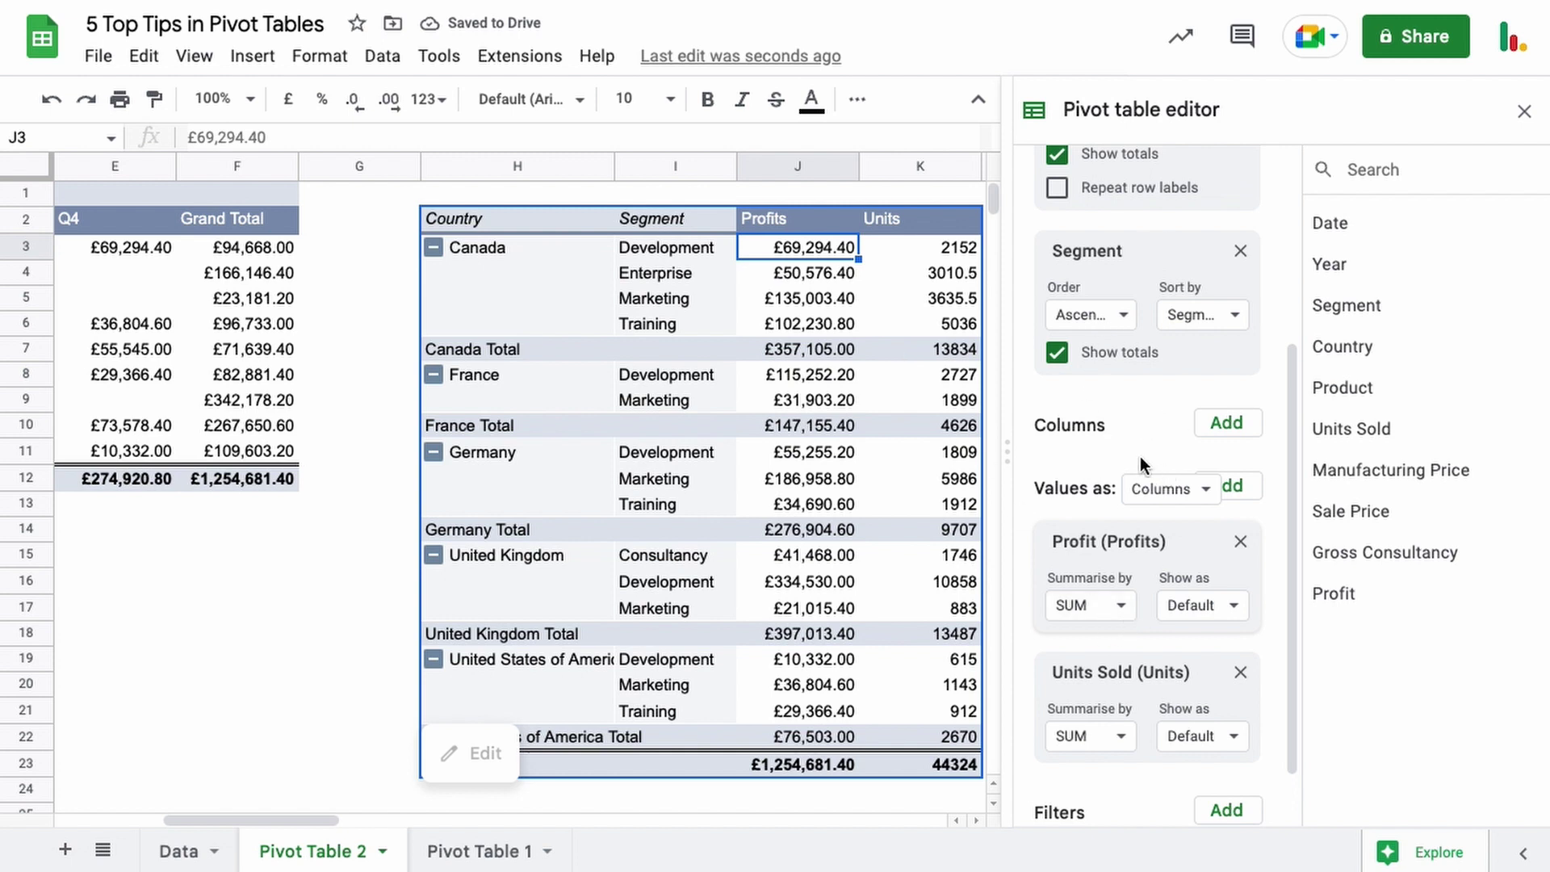
{"action": "scroll", "coordinate": [1141, 465], "scroll_direction": "up", "scroll_amount": 2}
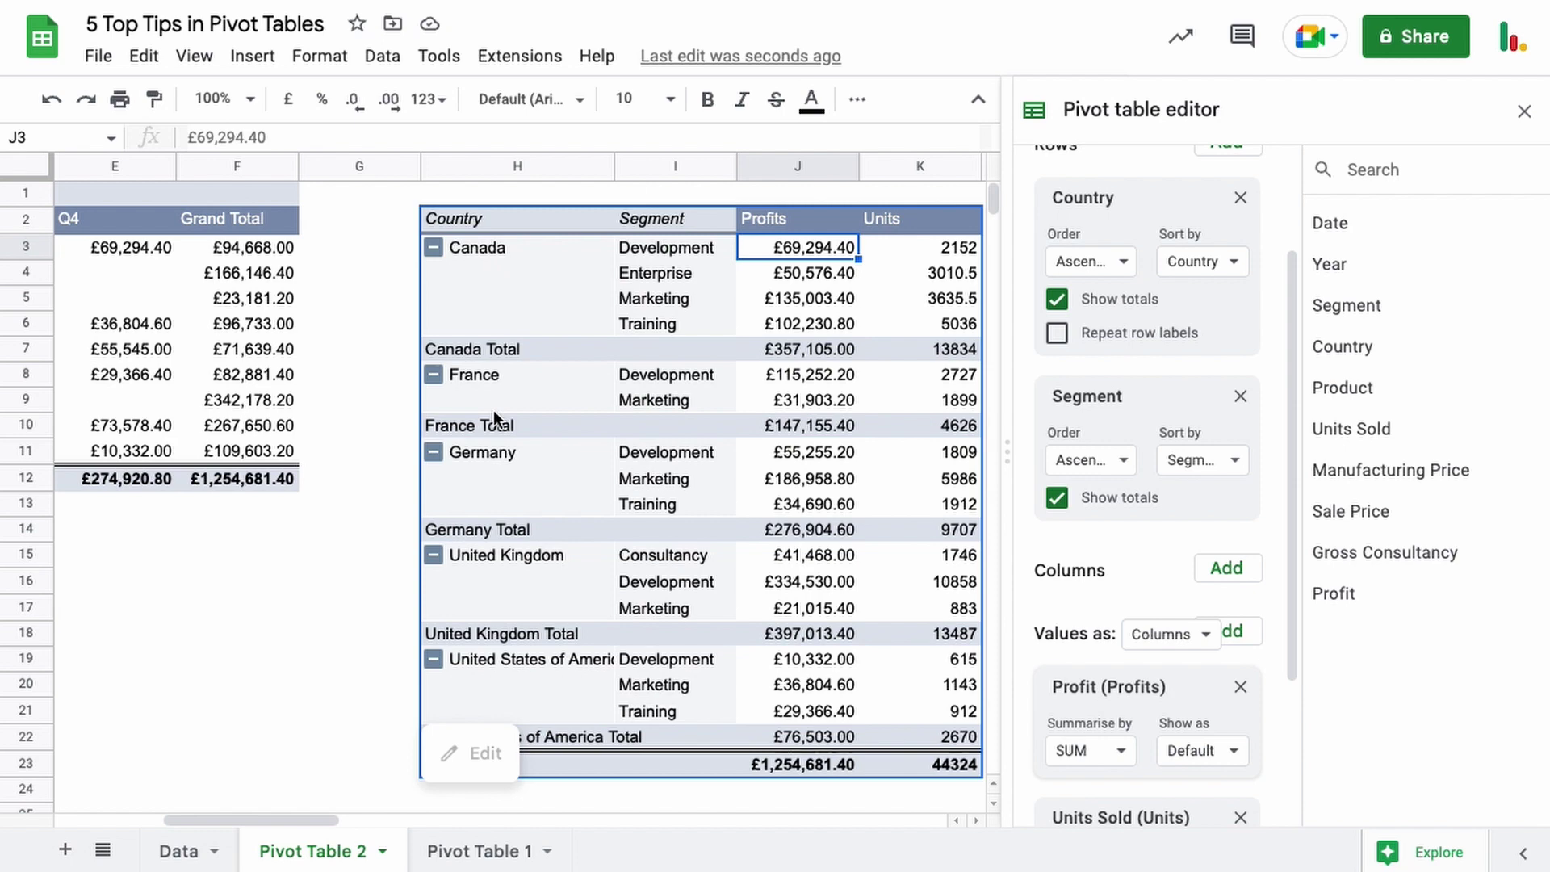
Check the last rows of the Data sheet against the source range of the pivot table.
{"action": "scroll", "coordinate": [588, 423], "scroll_direction": "left", "scroll_amount": 3}
{"action": "scroll", "coordinate": [588, 423], "scroll_direction": "left", "scroll_amount": 2}
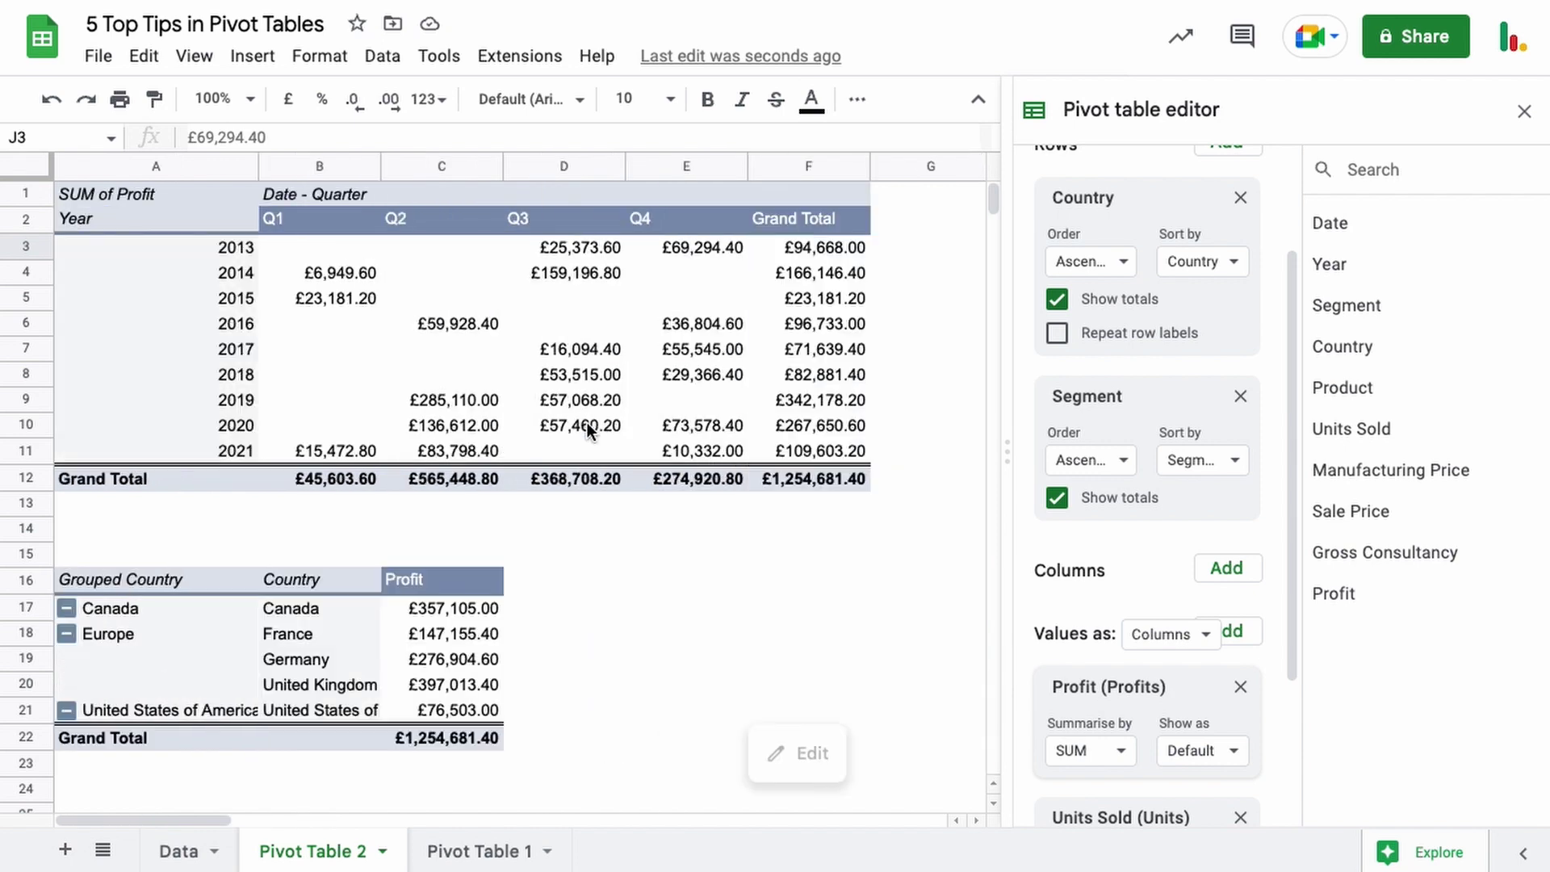
{"action": "scroll", "coordinate": [1146, 450], "scroll_direction": "up", "scroll_amount": 2}
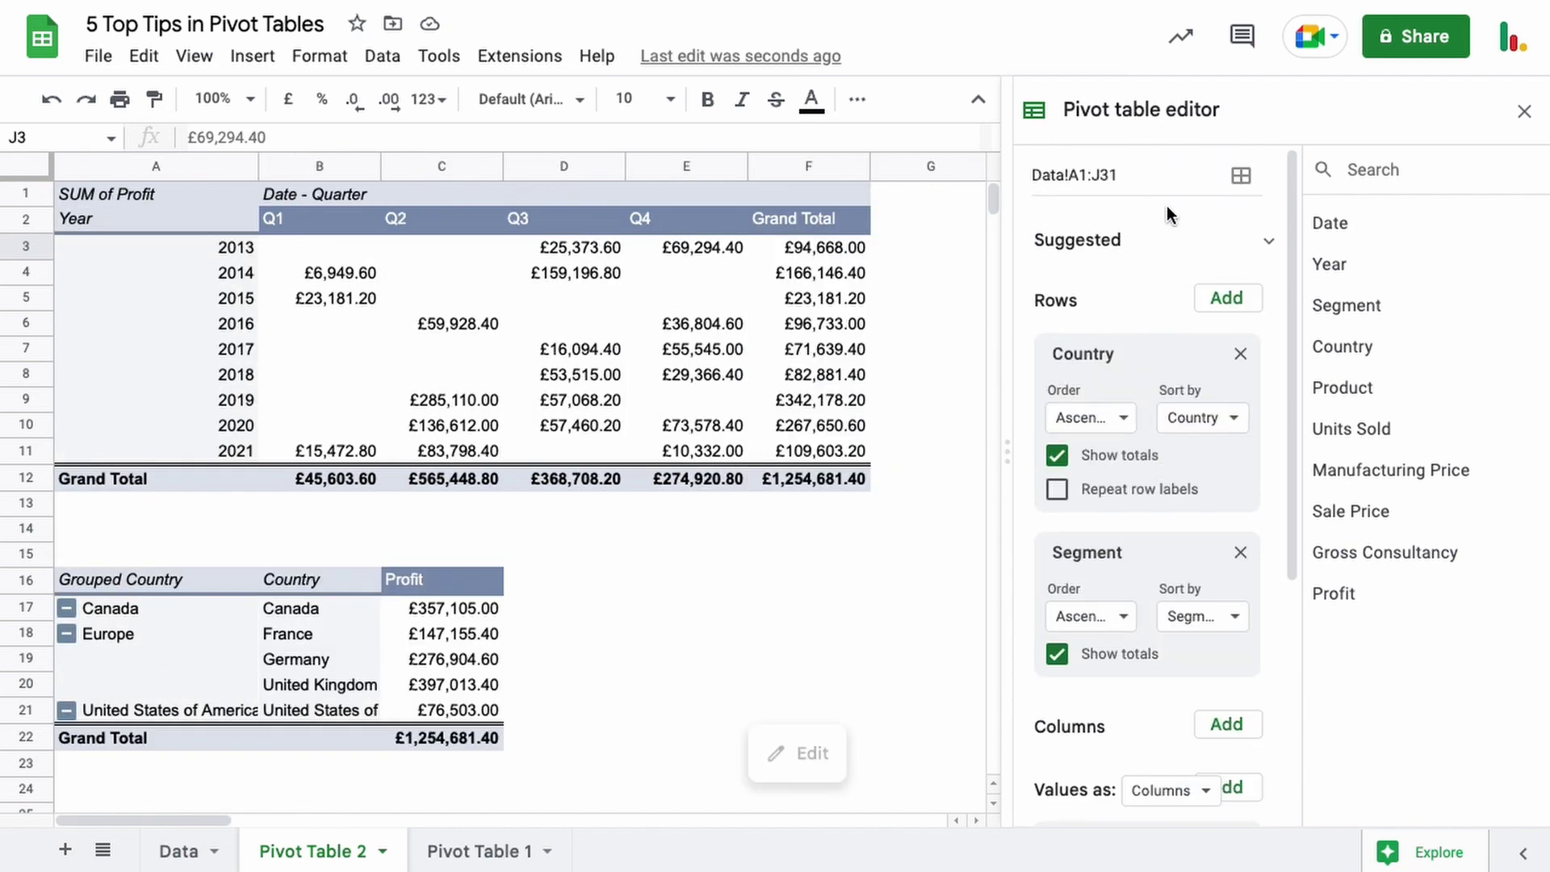
{"action": "left_click", "coordinate": [149, 854]}
{"action": "scroll", "coordinate": [246, 549], "scroll_direction": "down", "scroll_amount": 5}
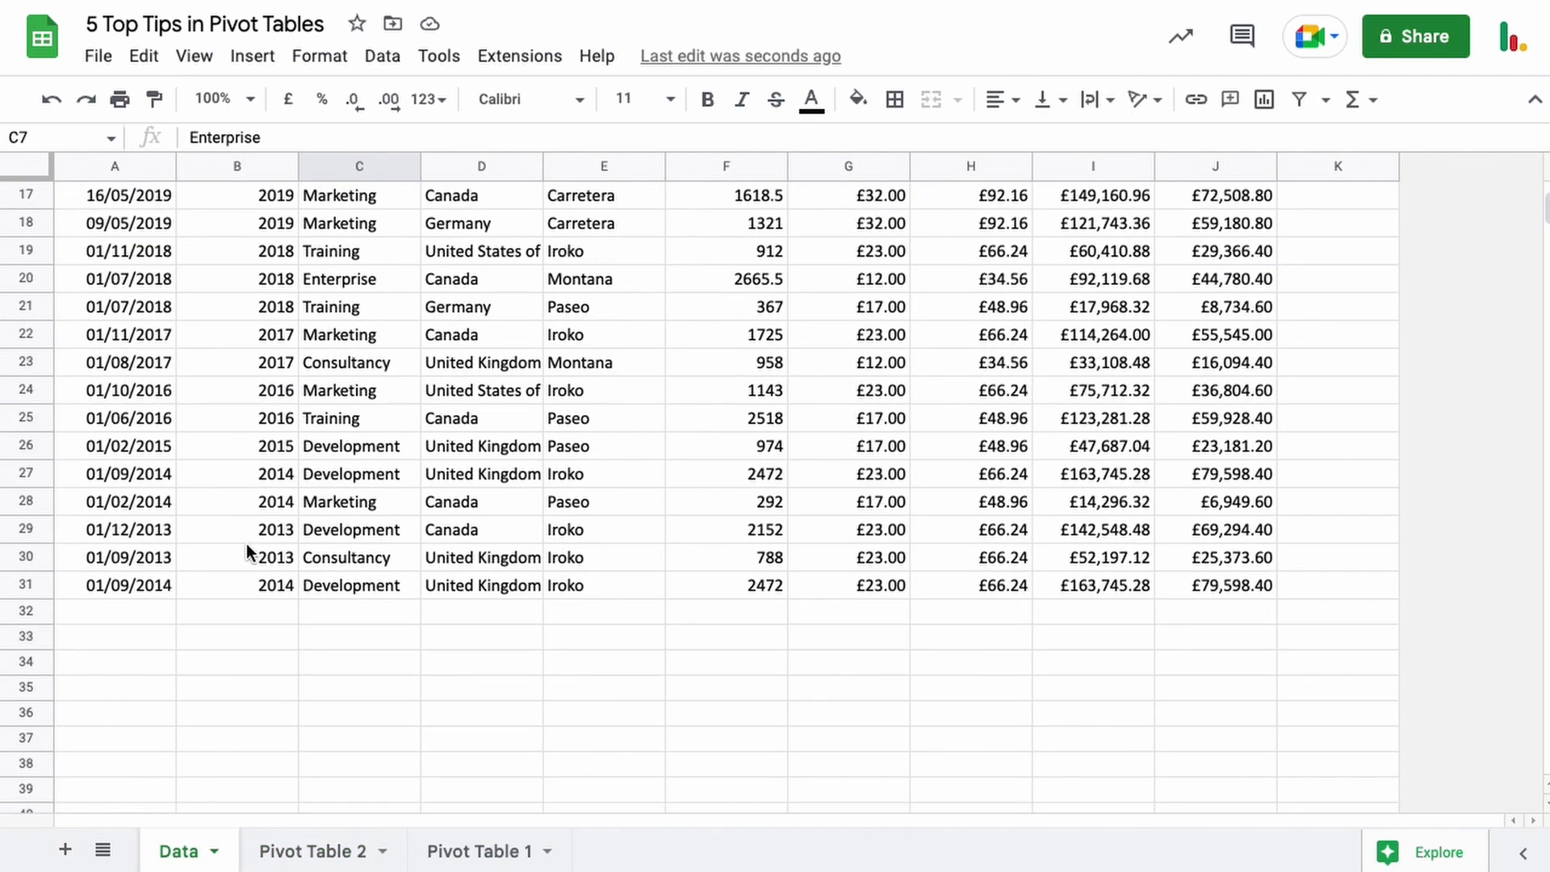
{"action": "scroll", "coordinate": [246, 557], "scroll_direction": "down", "scroll_amount": 1}
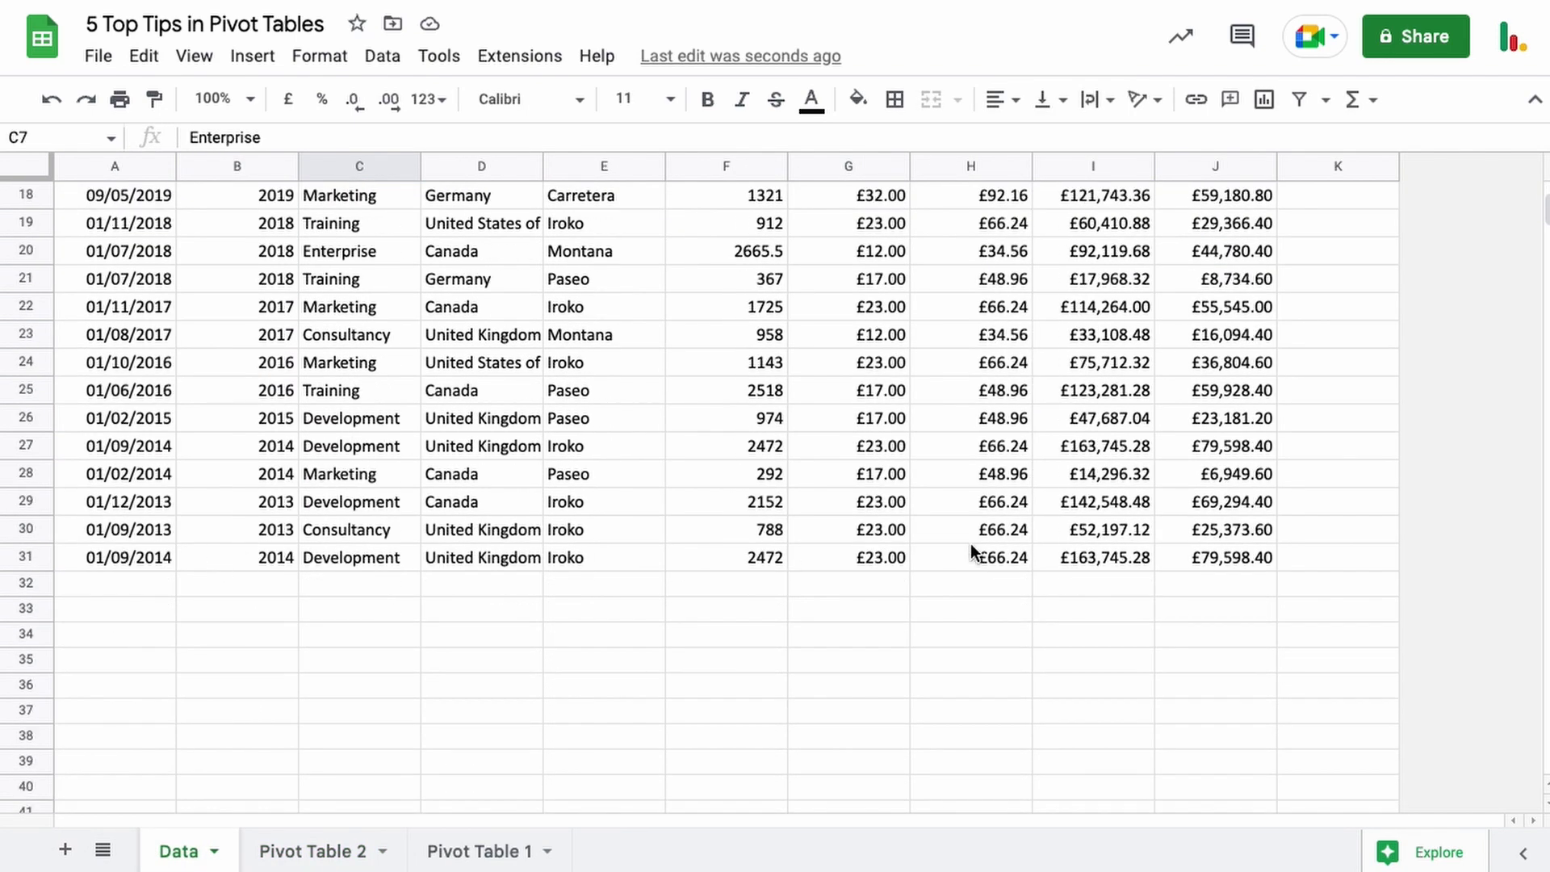
{"action": "left_click", "coordinate": [288, 853]}
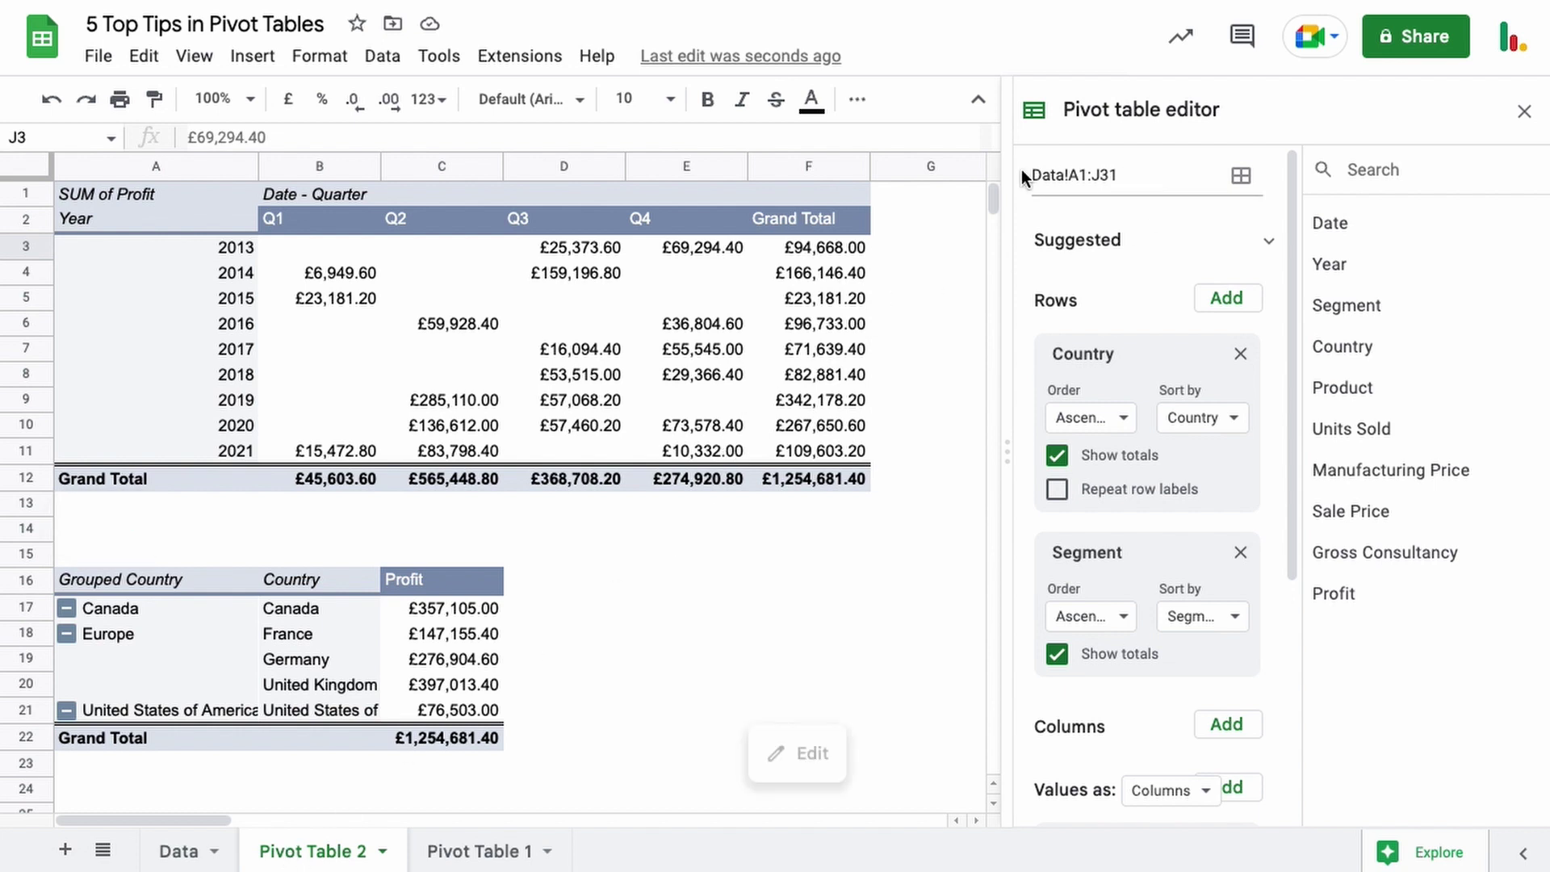
Add a new record to the Data sheet by copying row 29 into empty row 32.
{"action": "left_click", "coordinate": [176, 853]}
{"action": "left_click", "coordinate": [29, 501]}
{"action": "key", "text": "ctrl+c"}
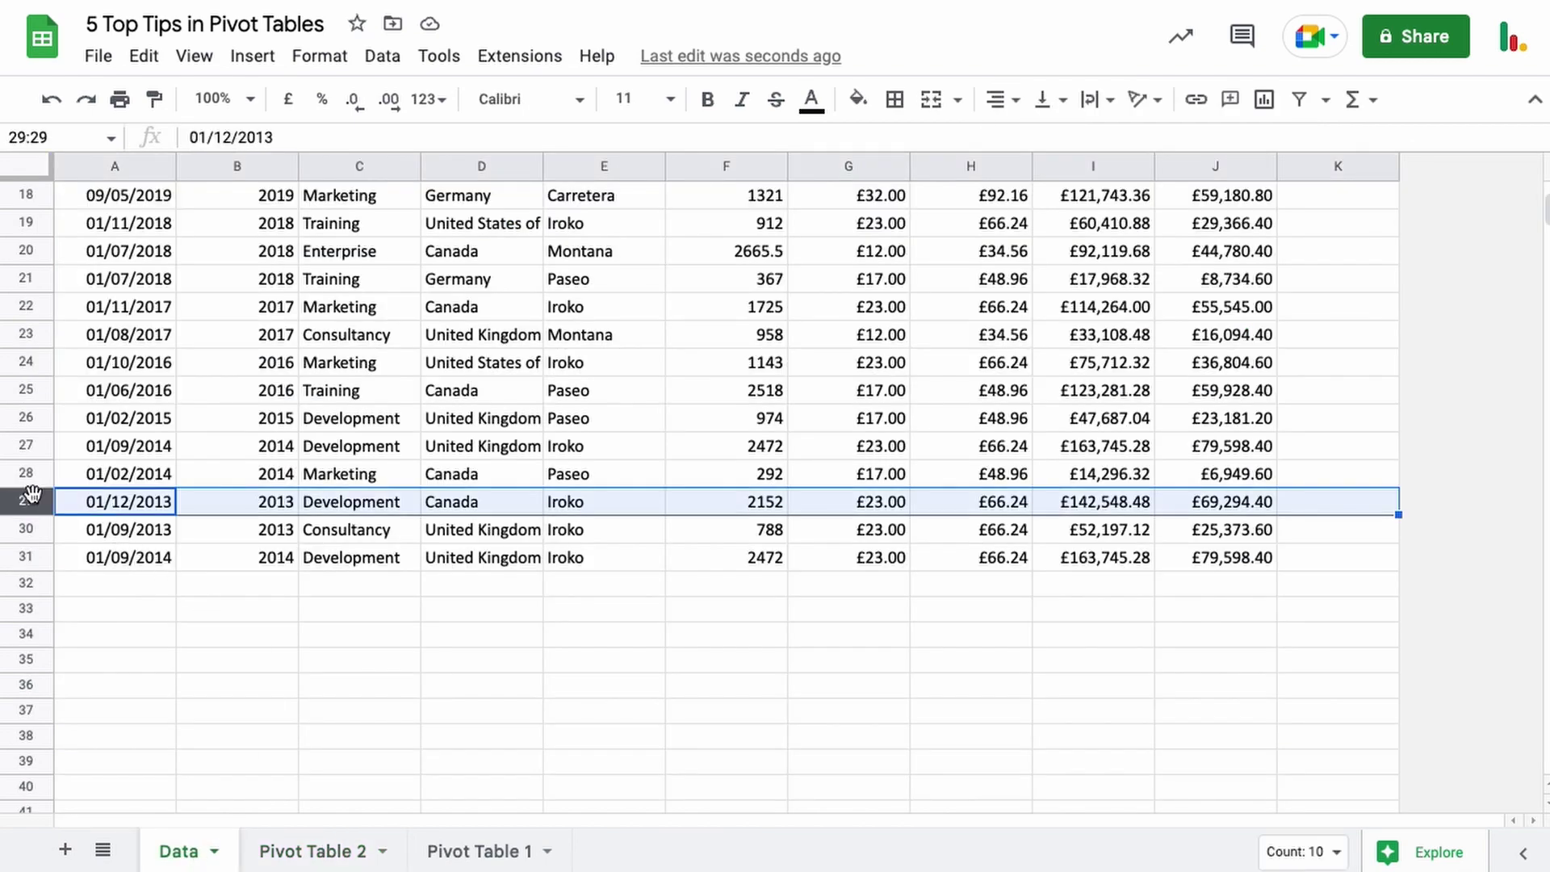
{"action": "left_click", "coordinate": [36, 583]}
{"action": "key", "text": "ctrl+v"}
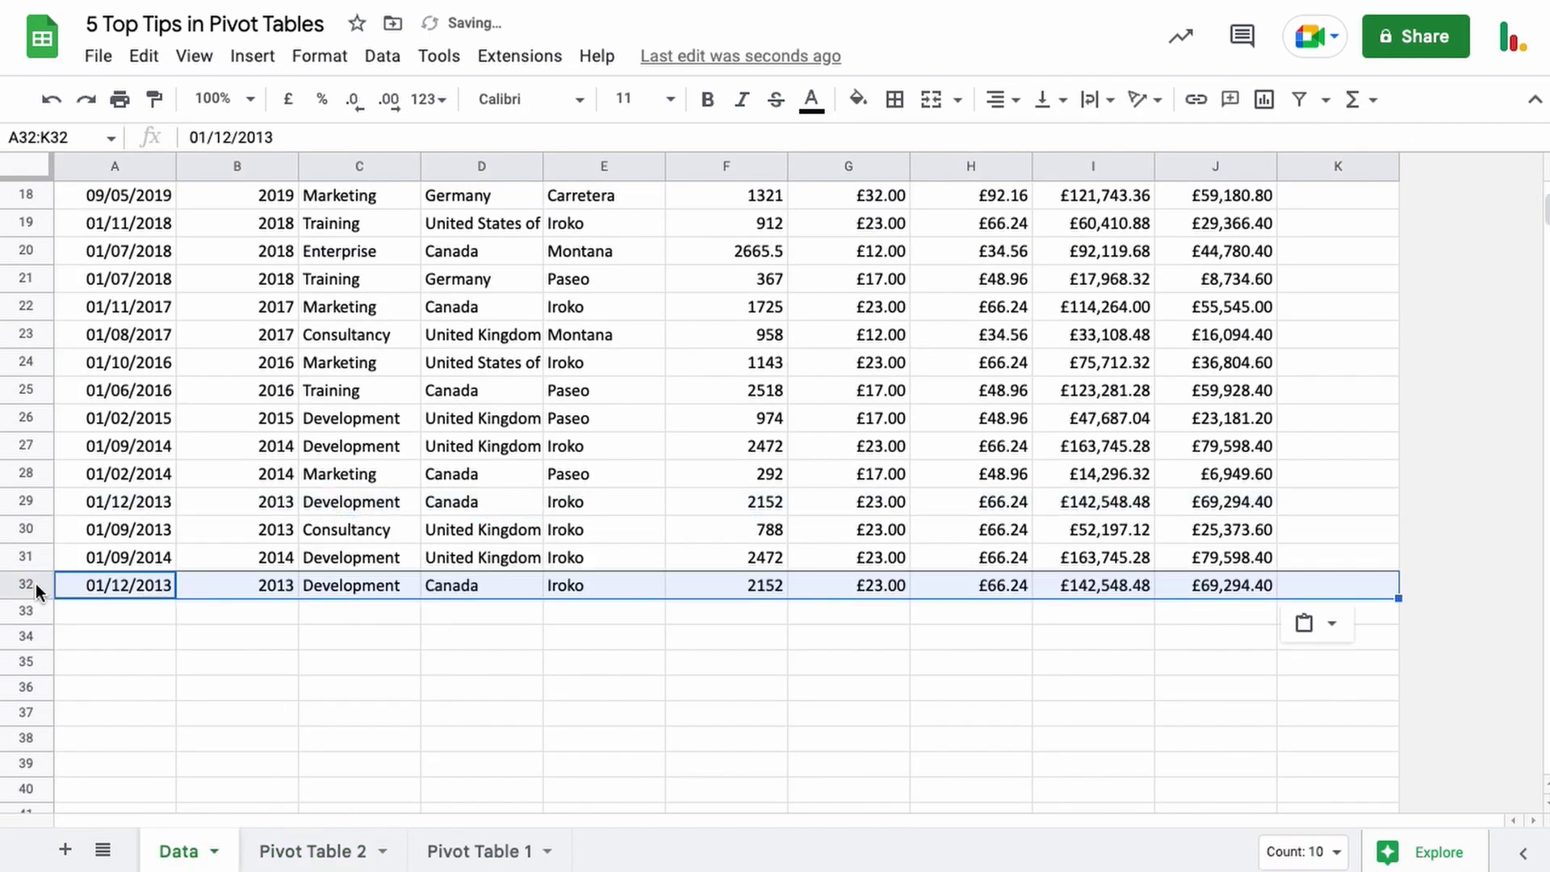
Set the source range of the country and segment pivot table on Pivot Table 2 to the open-ended range Data!A1:J.
{"action": "left_click", "coordinate": [298, 852]}
{"action": "left_click", "coordinate": [1139, 176]}
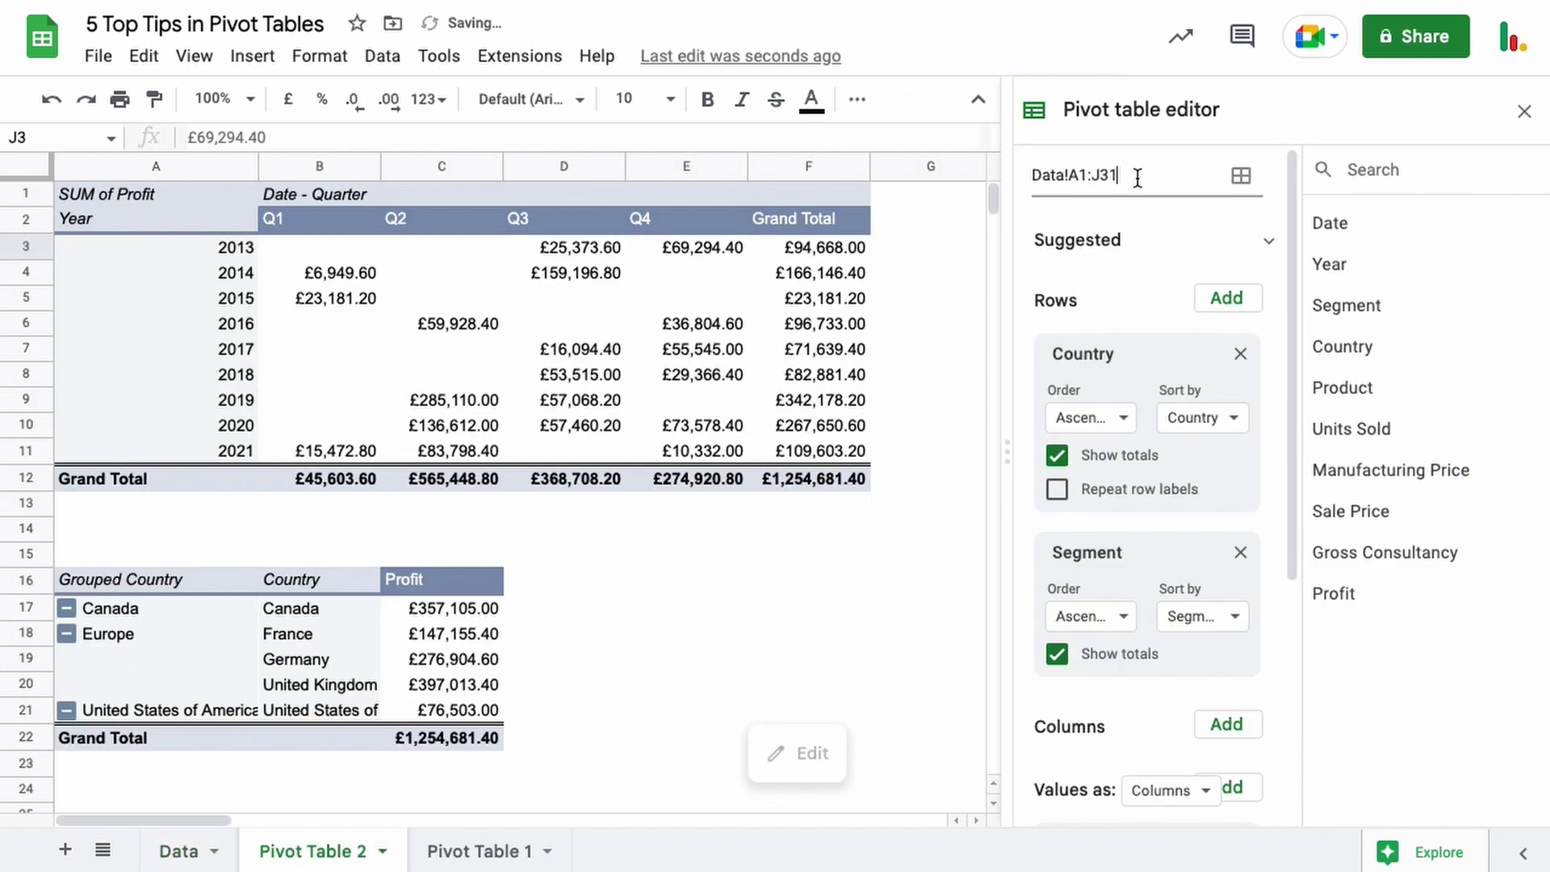
{"action": "left_click", "coordinate": [1525, 112]}
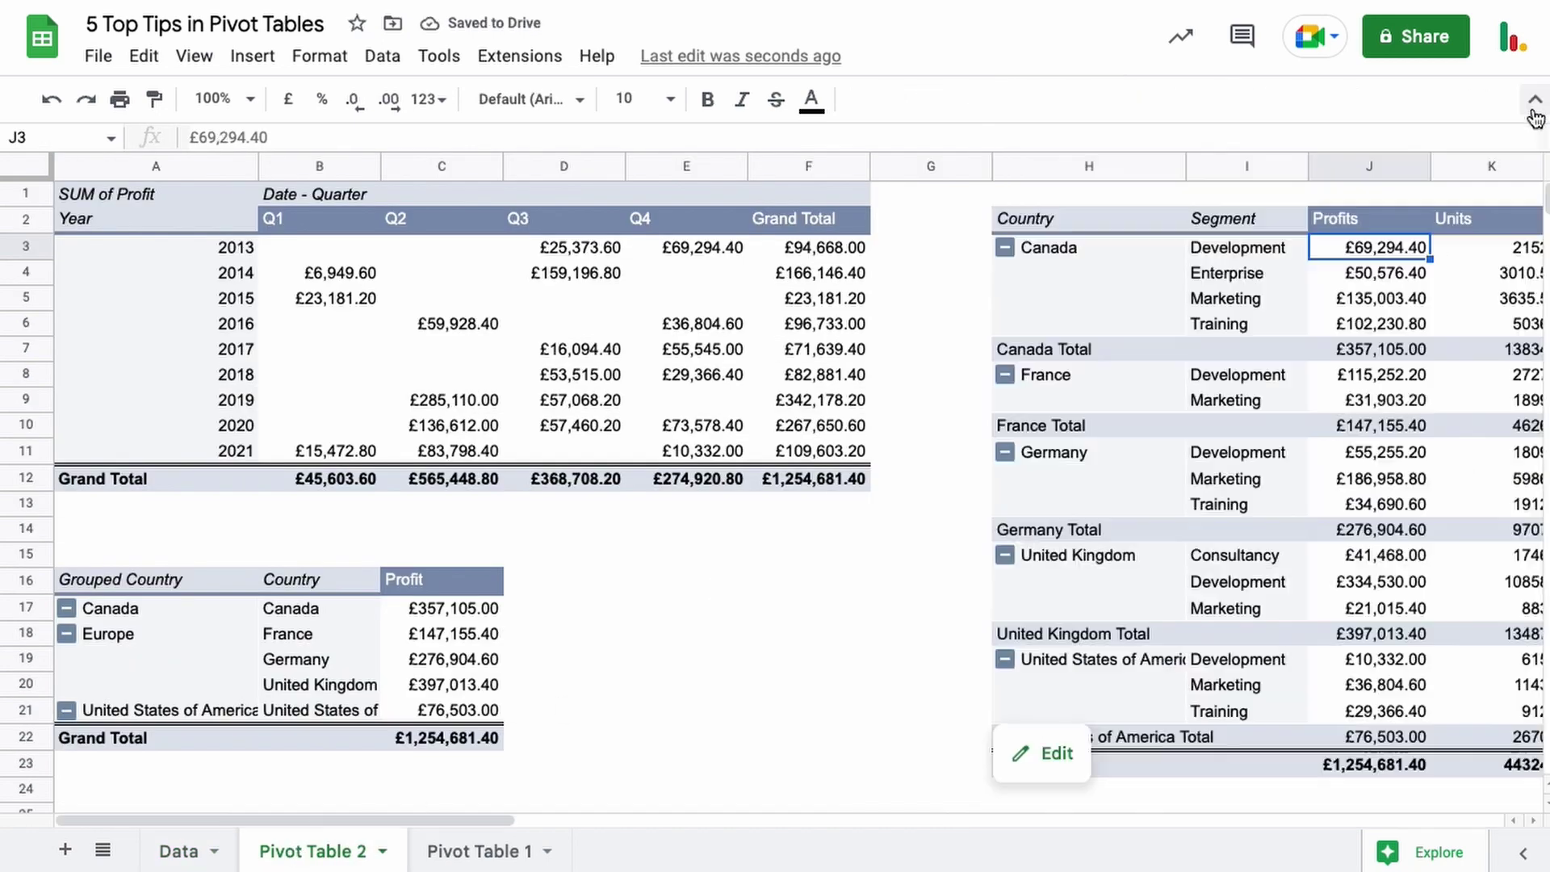
{"action": "left_click", "coordinate": [1134, 302]}
{"action": "scroll", "coordinate": [1136, 305], "scroll_direction": "right", "scroll_amount": 4}
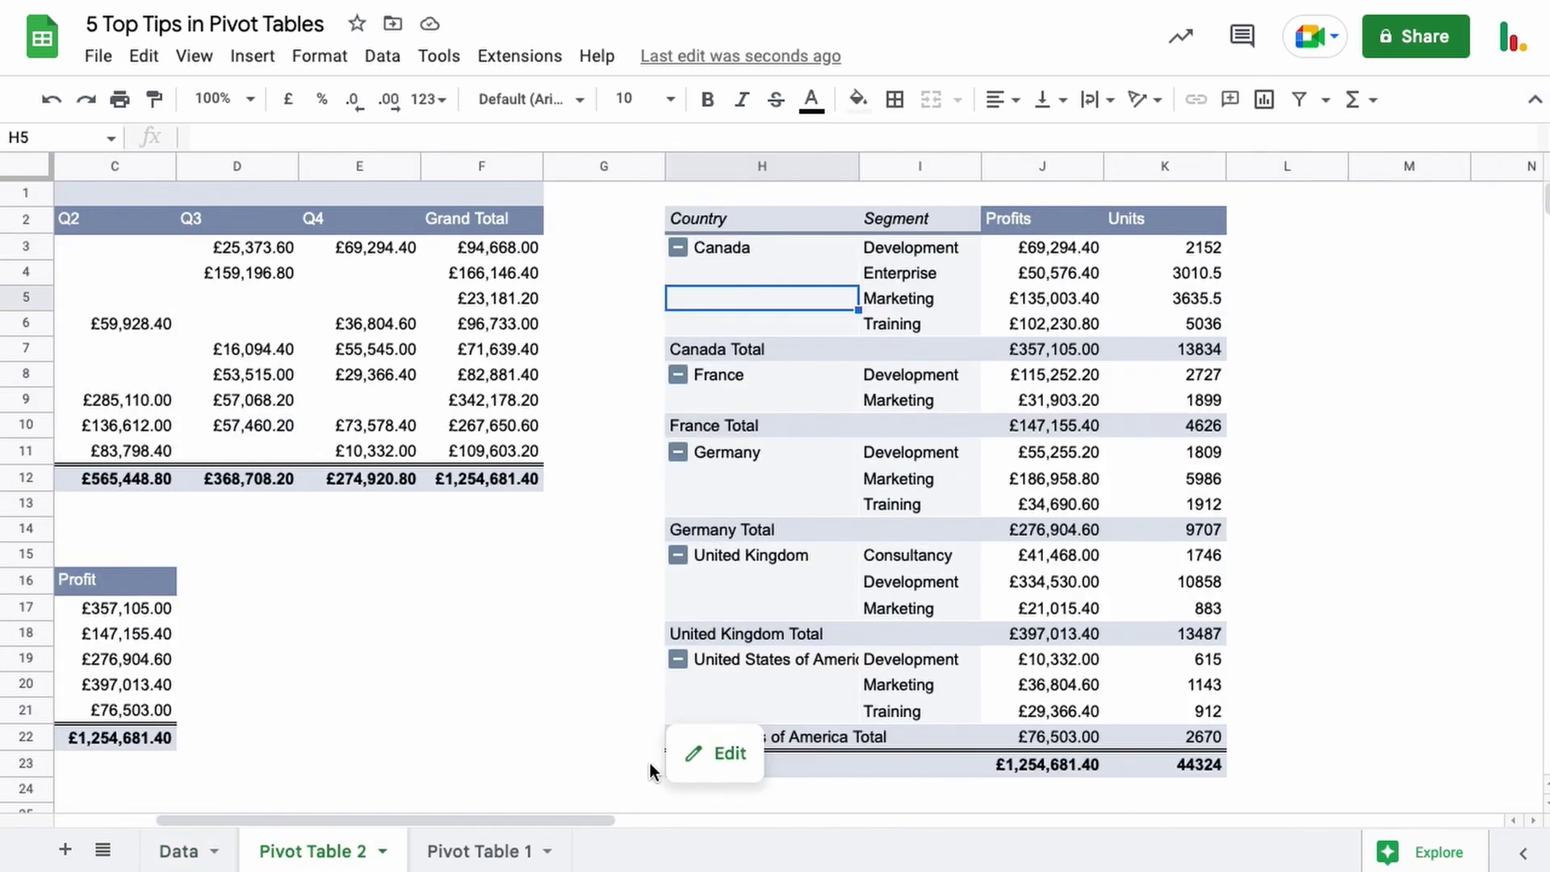
{"action": "left_click", "coordinate": [715, 757]}
{"action": "left_click", "coordinate": [1140, 174]}
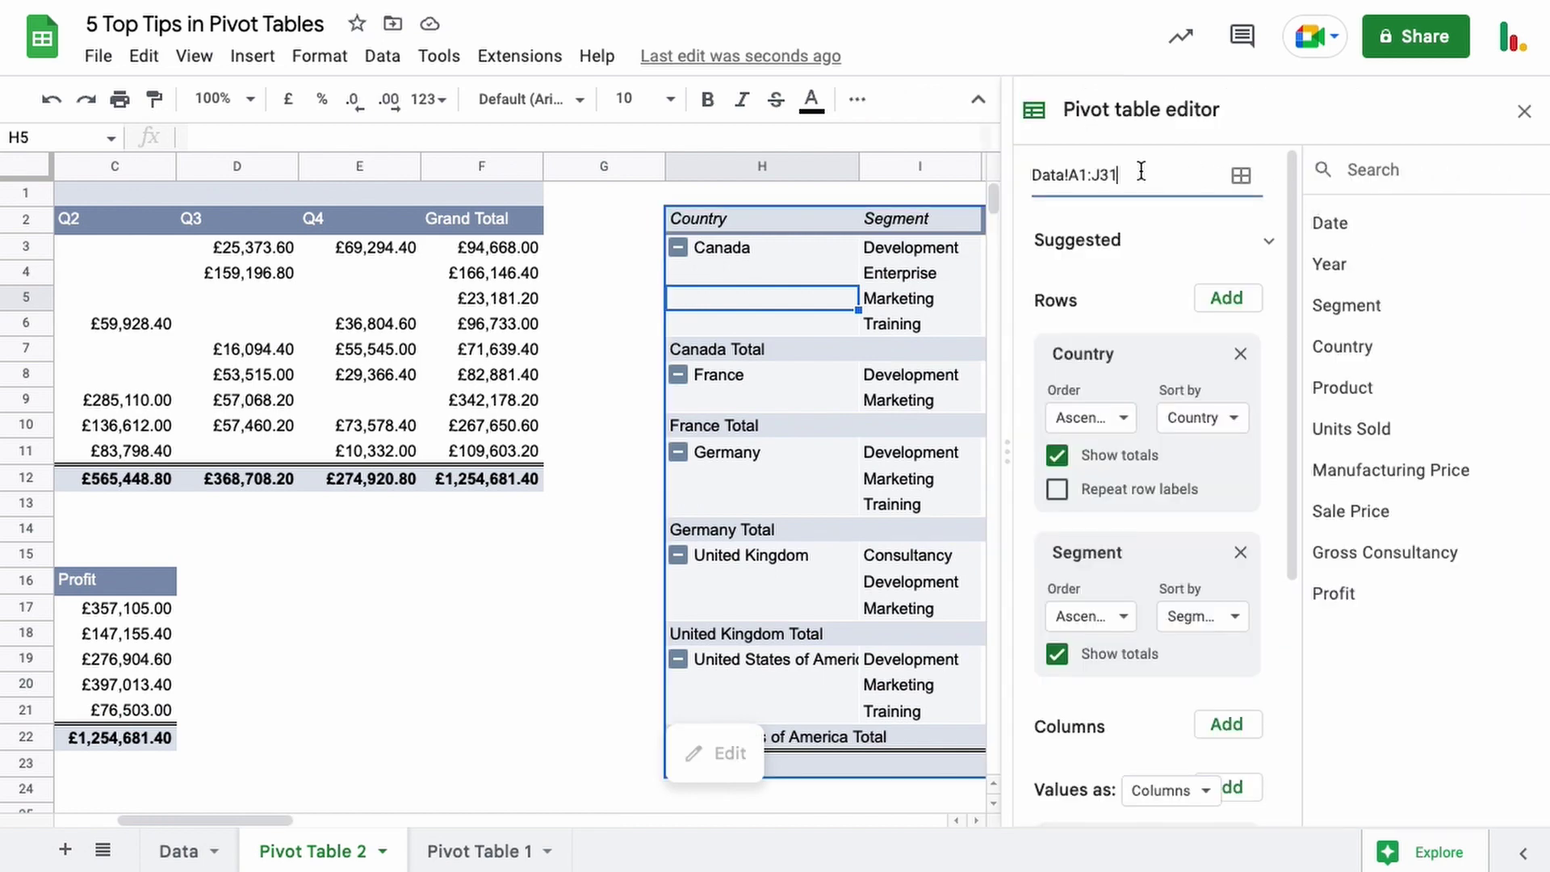
{"action": "left_click", "coordinate": [174, 851]}
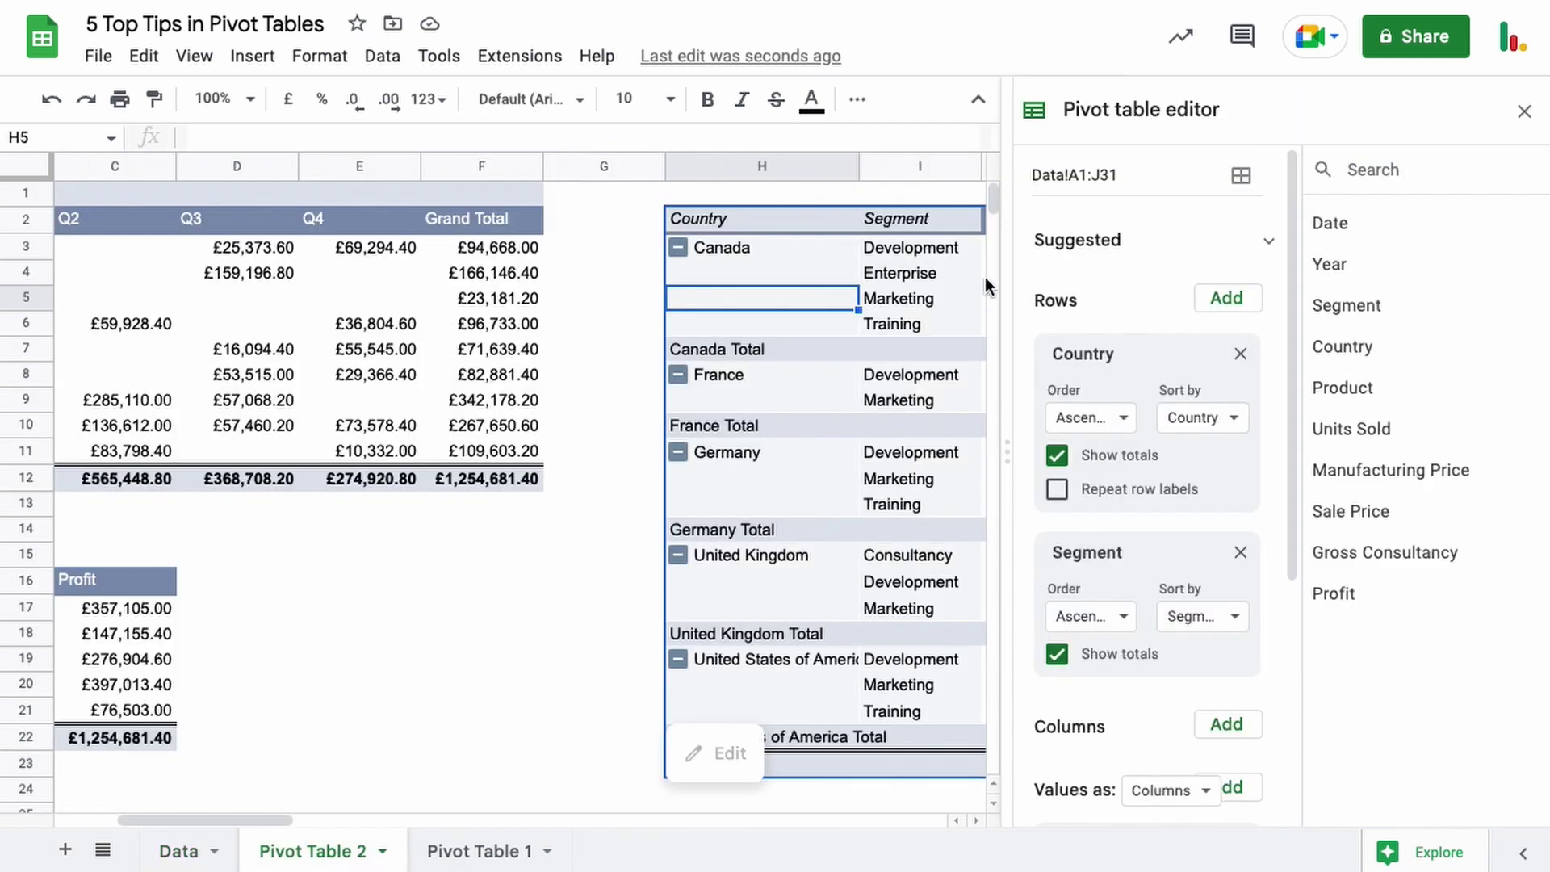
{"action": "left_click", "coordinate": [1243, 184]}
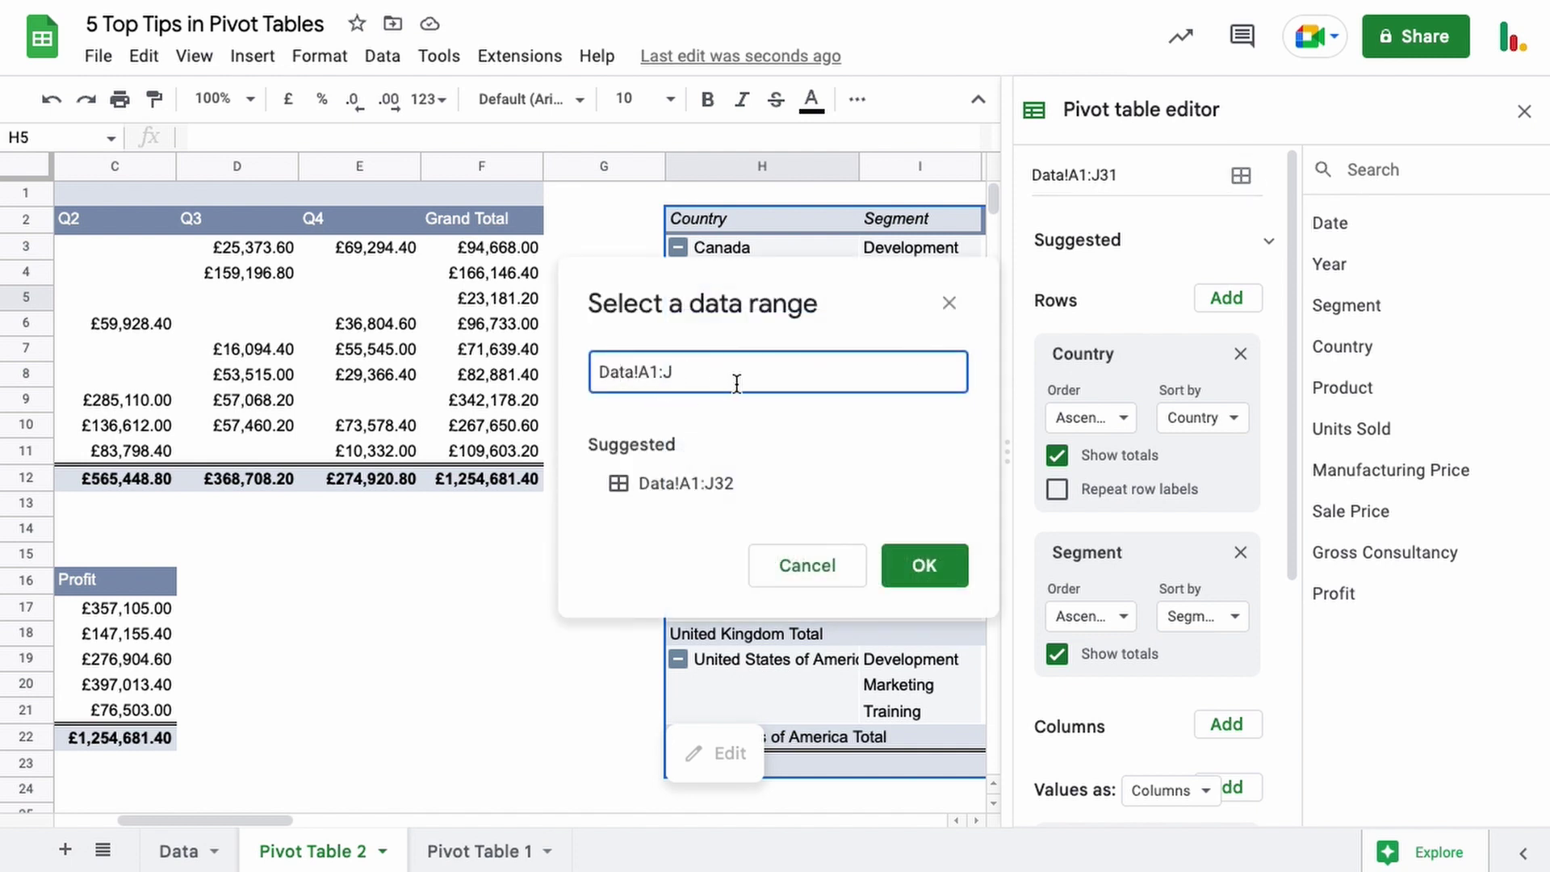
{"action": "left_click", "coordinate": [911, 563]}
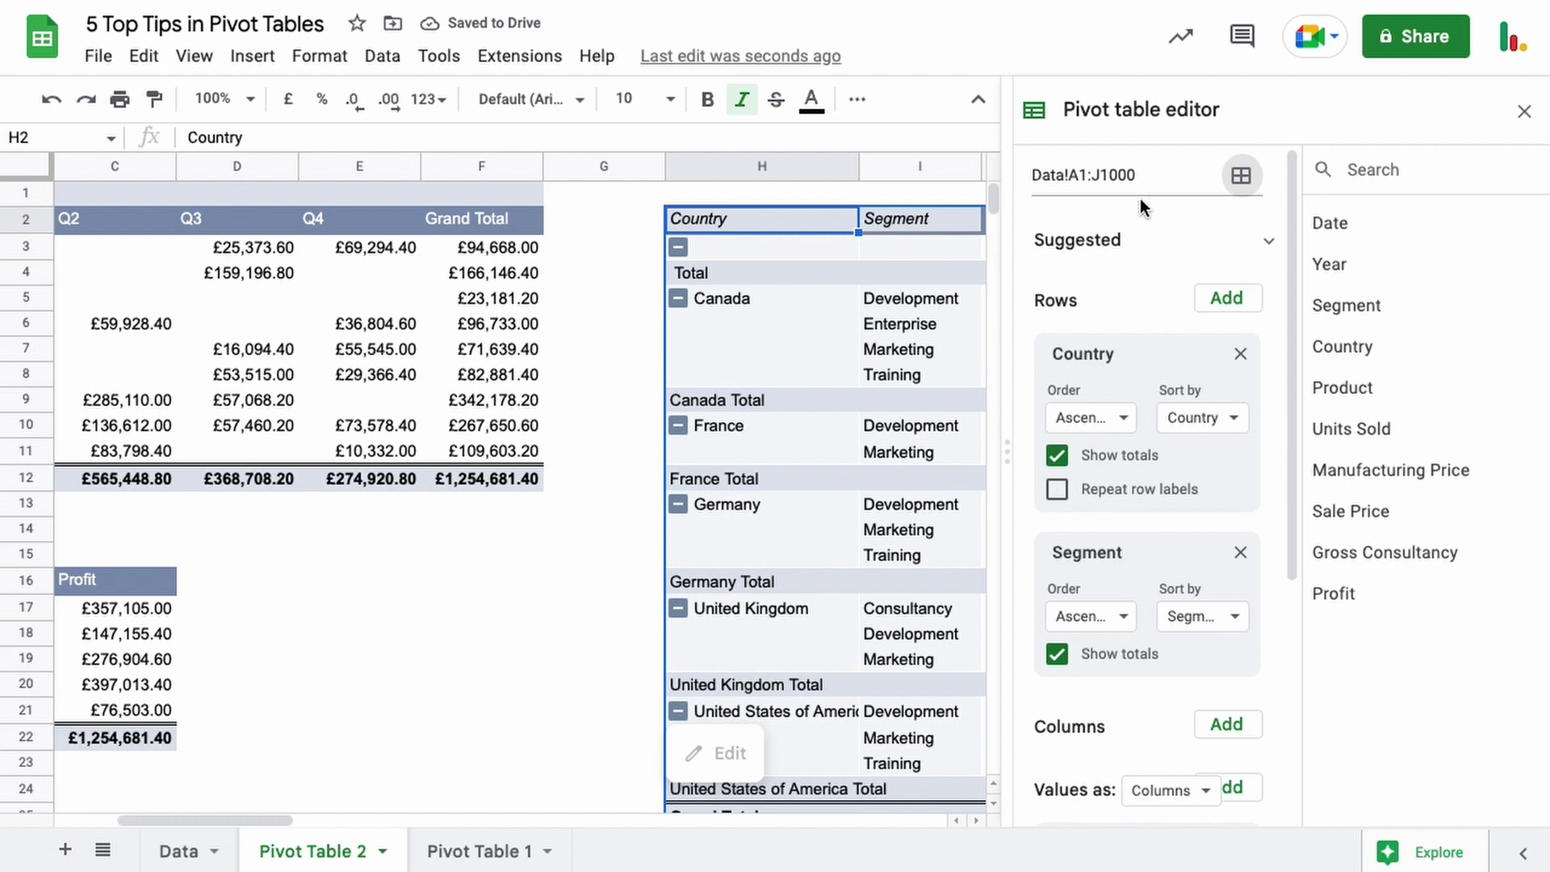
Compare the source ranges of the quarterly and country pivot tables and view the last rows of the Data sheet.
{"action": "left_click", "coordinate": [270, 301]}
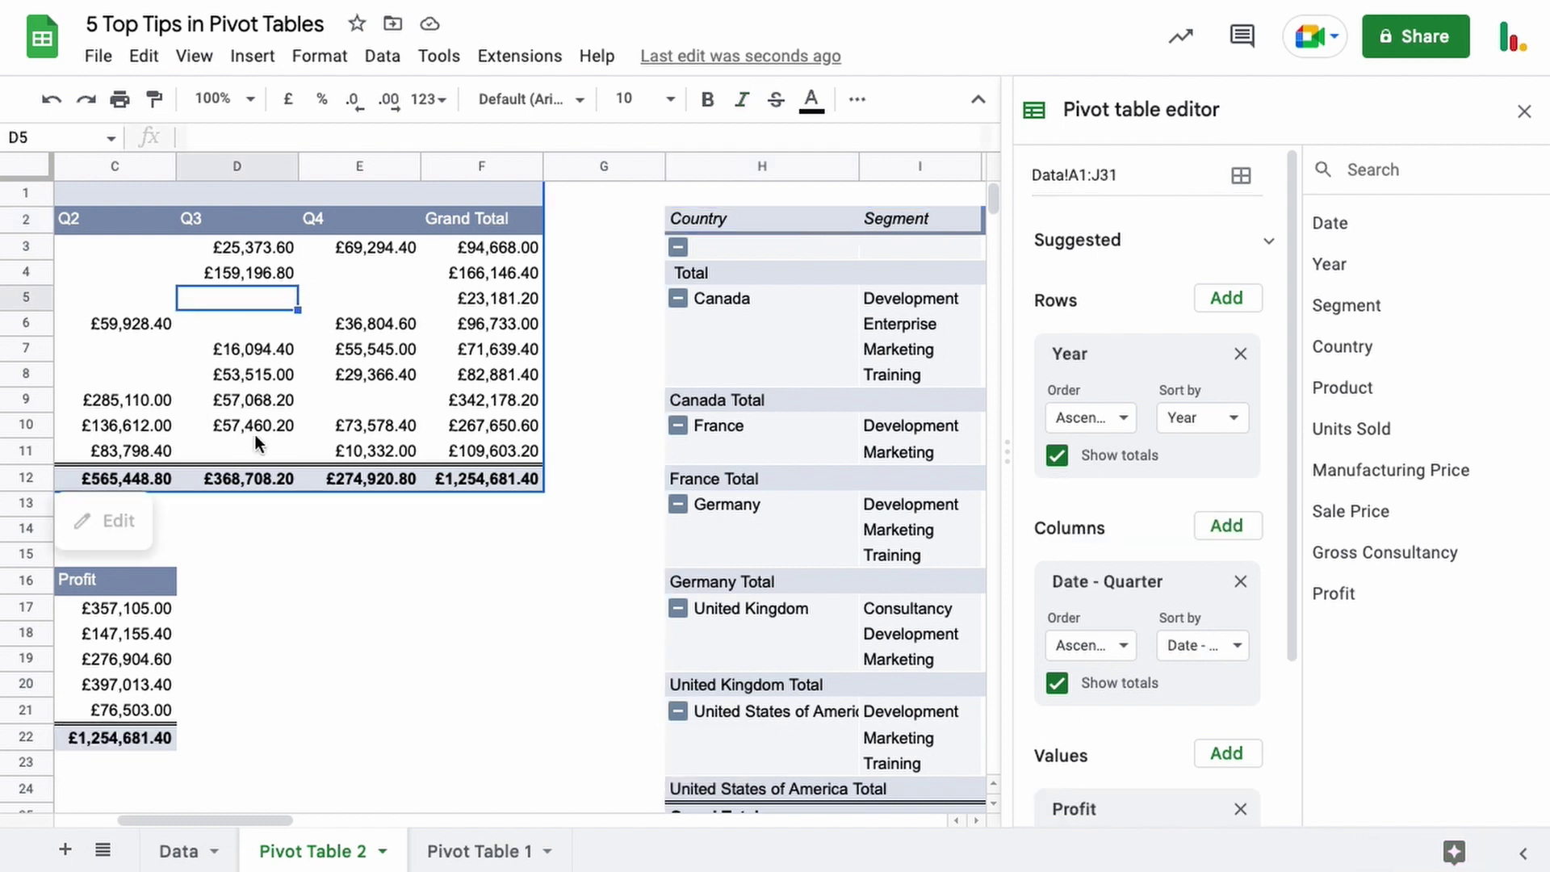
{"action": "left_click", "coordinate": [705, 371]}
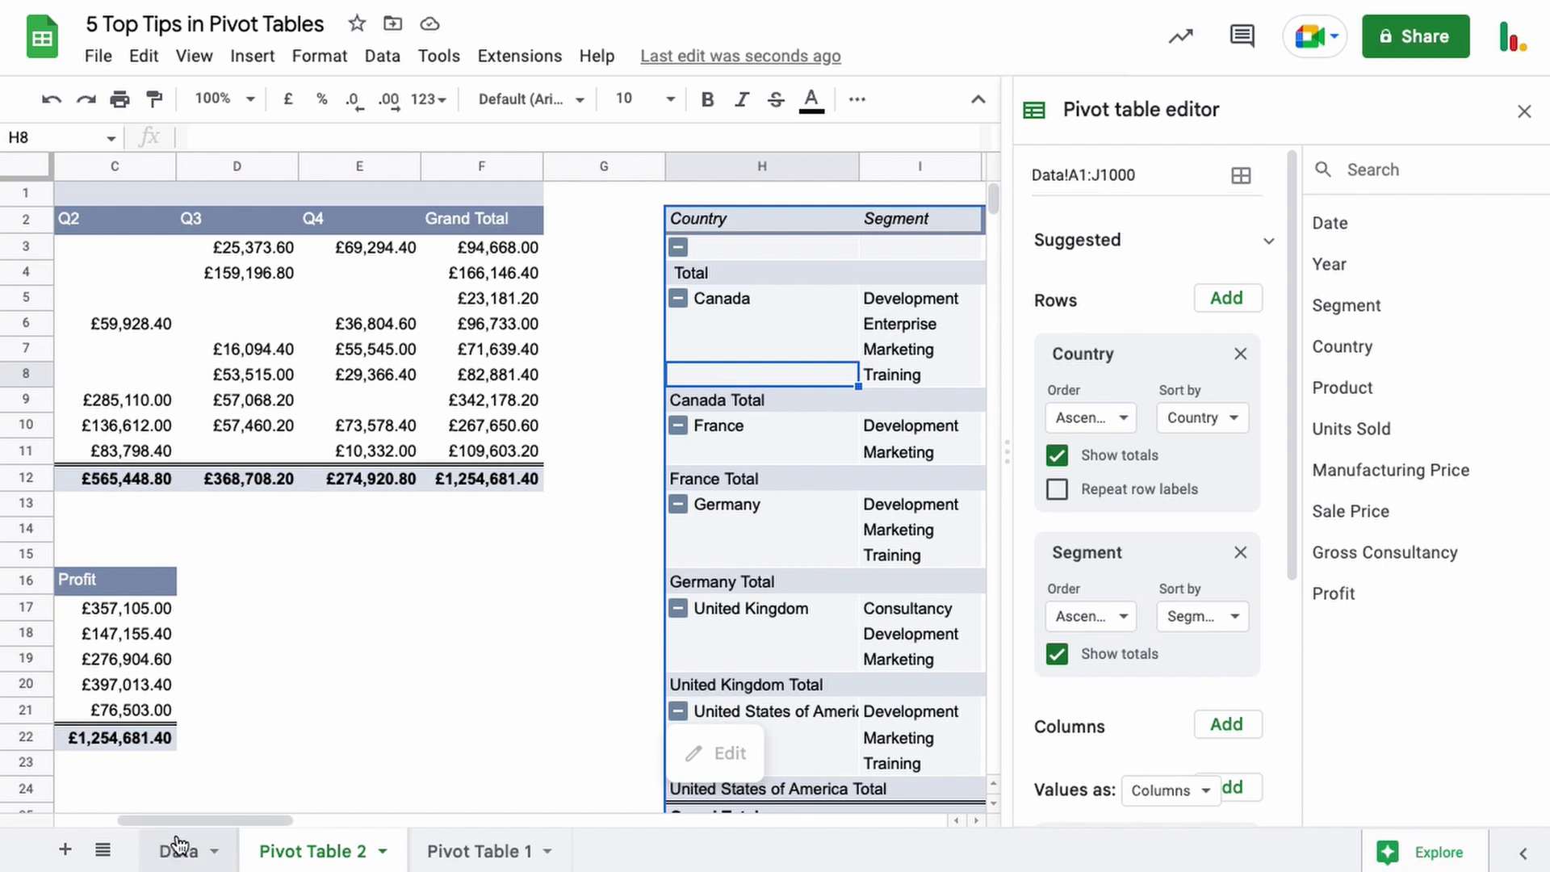
{"action": "scroll", "coordinate": [550, 521], "scroll_direction": "right", "scroll_amount": 5}
{"action": "scroll", "coordinate": [551, 529], "scroll_direction": "down", "scroll_amount": 1}
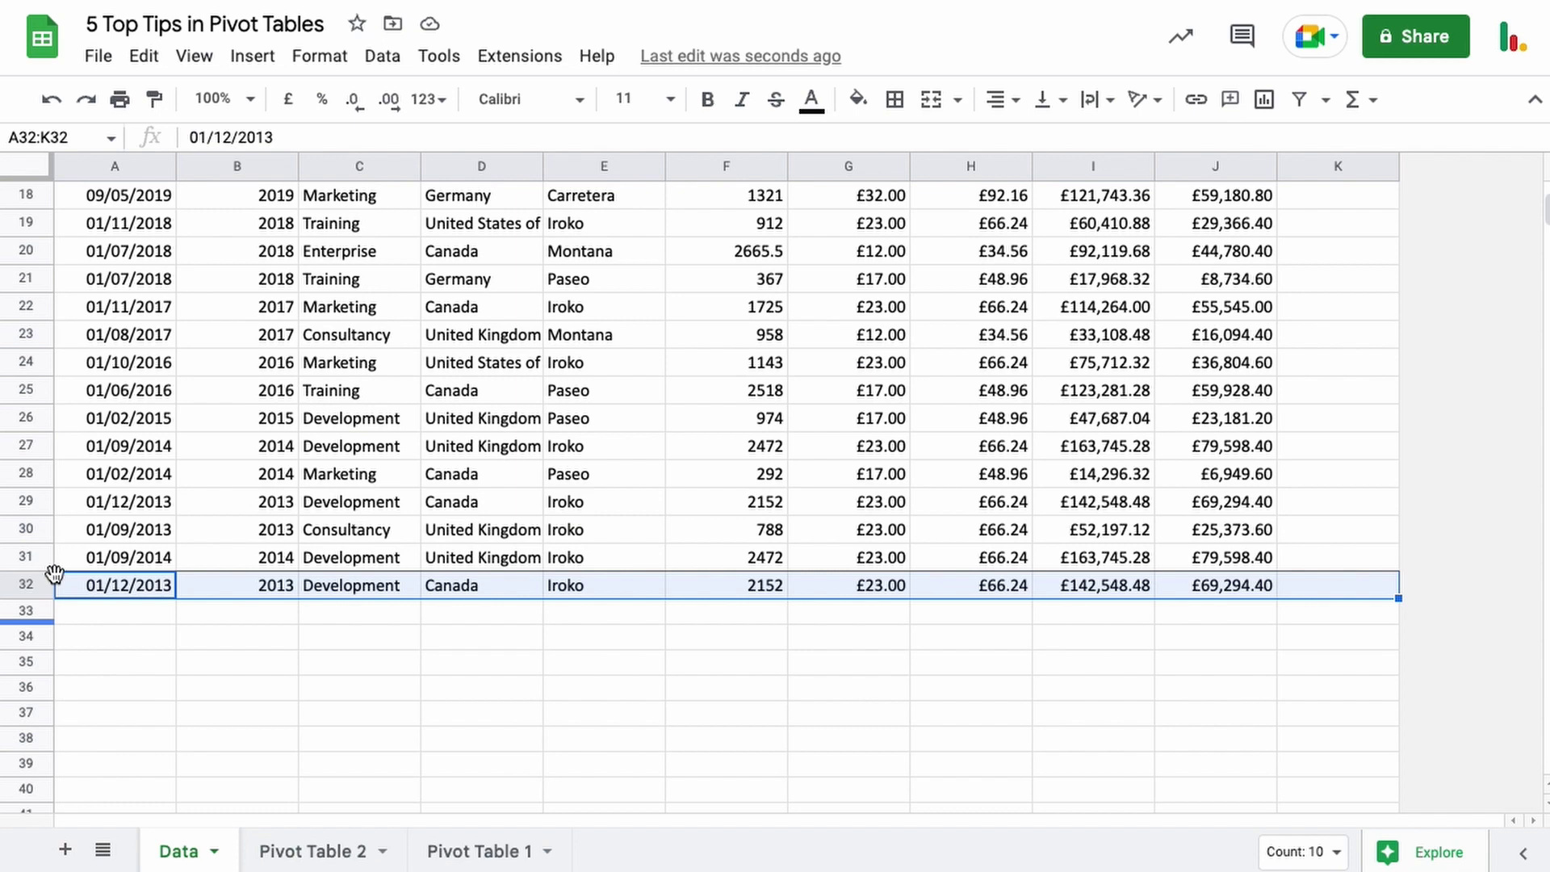
Add another record to the Data sheet by copying row 26 into empty row 33.
{"action": "left_click", "coordinate": [24, 417]}
{"action": "key", "text": "ctrl+c"}
{"action": "left_click", "coordinate": [25, 614]}
{"action": "key", "text": "ctrl+v"}
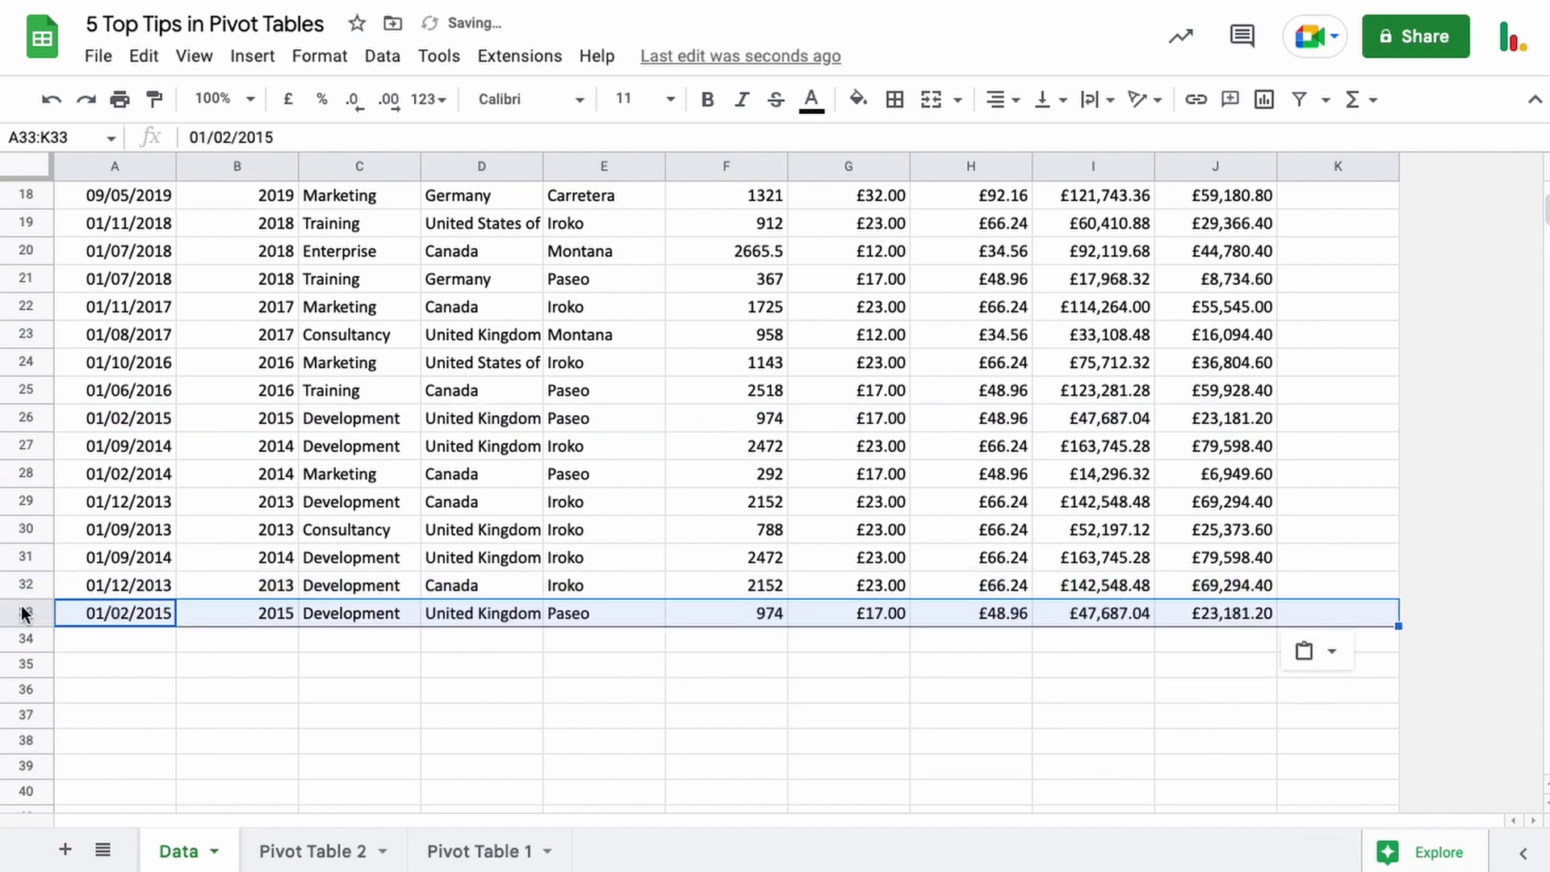
Add a Units Sold filter to the country and segment pivot table on Pivot Table 2.
{"action": "left_click", "coordinate": [321, 850]}
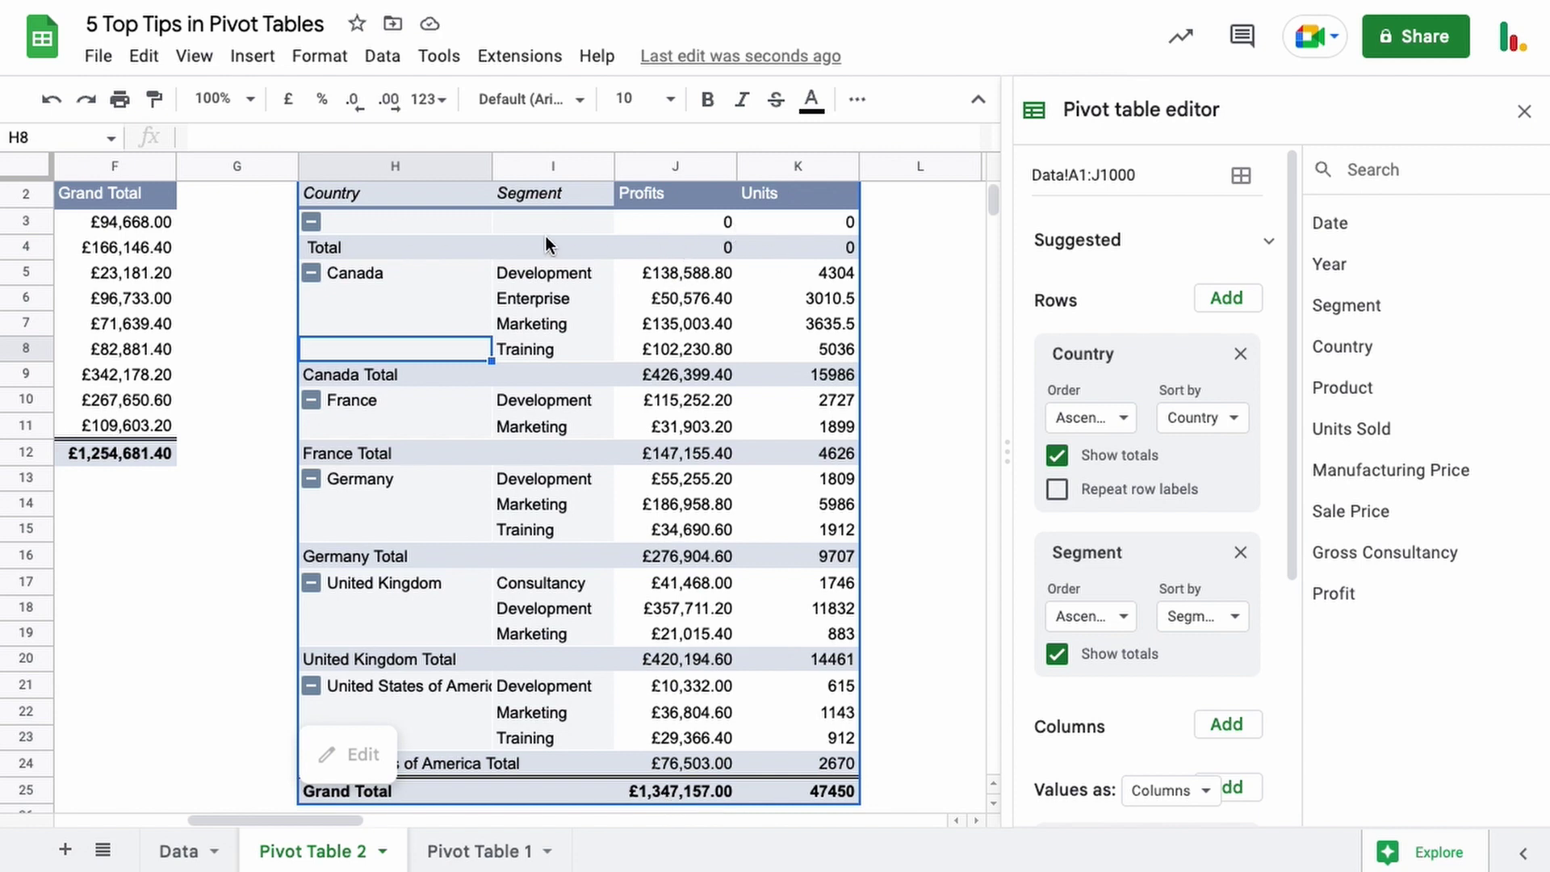
{"action": "scroll", "coordinate": [1090, 623], "scroll_direction": "down", "scroll_amount": 5}
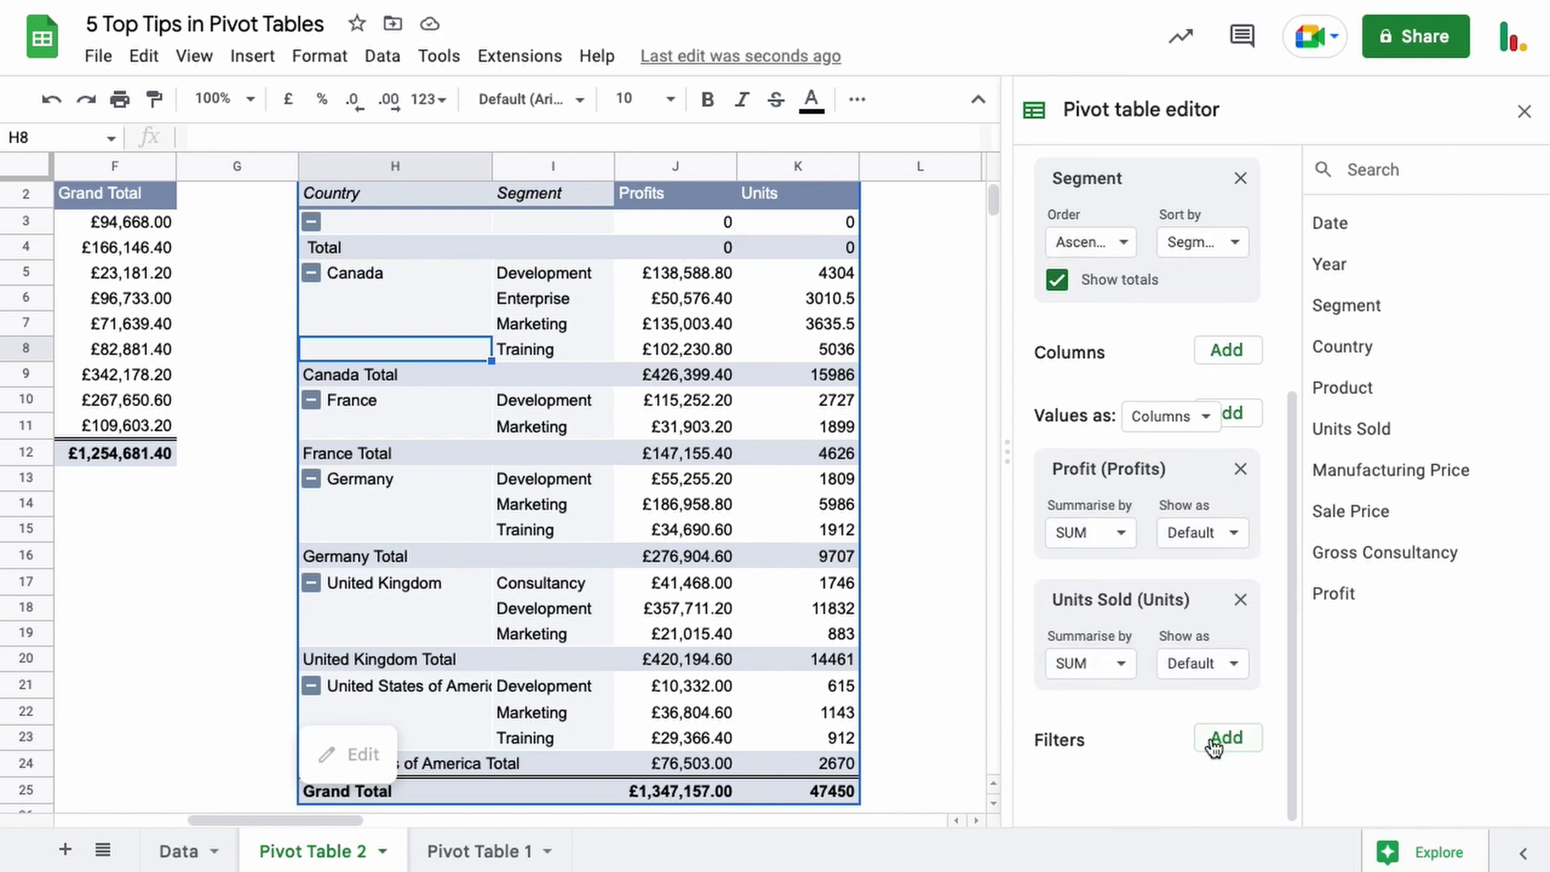
{"action": "left_click", "coordinate": [1207, 745]}
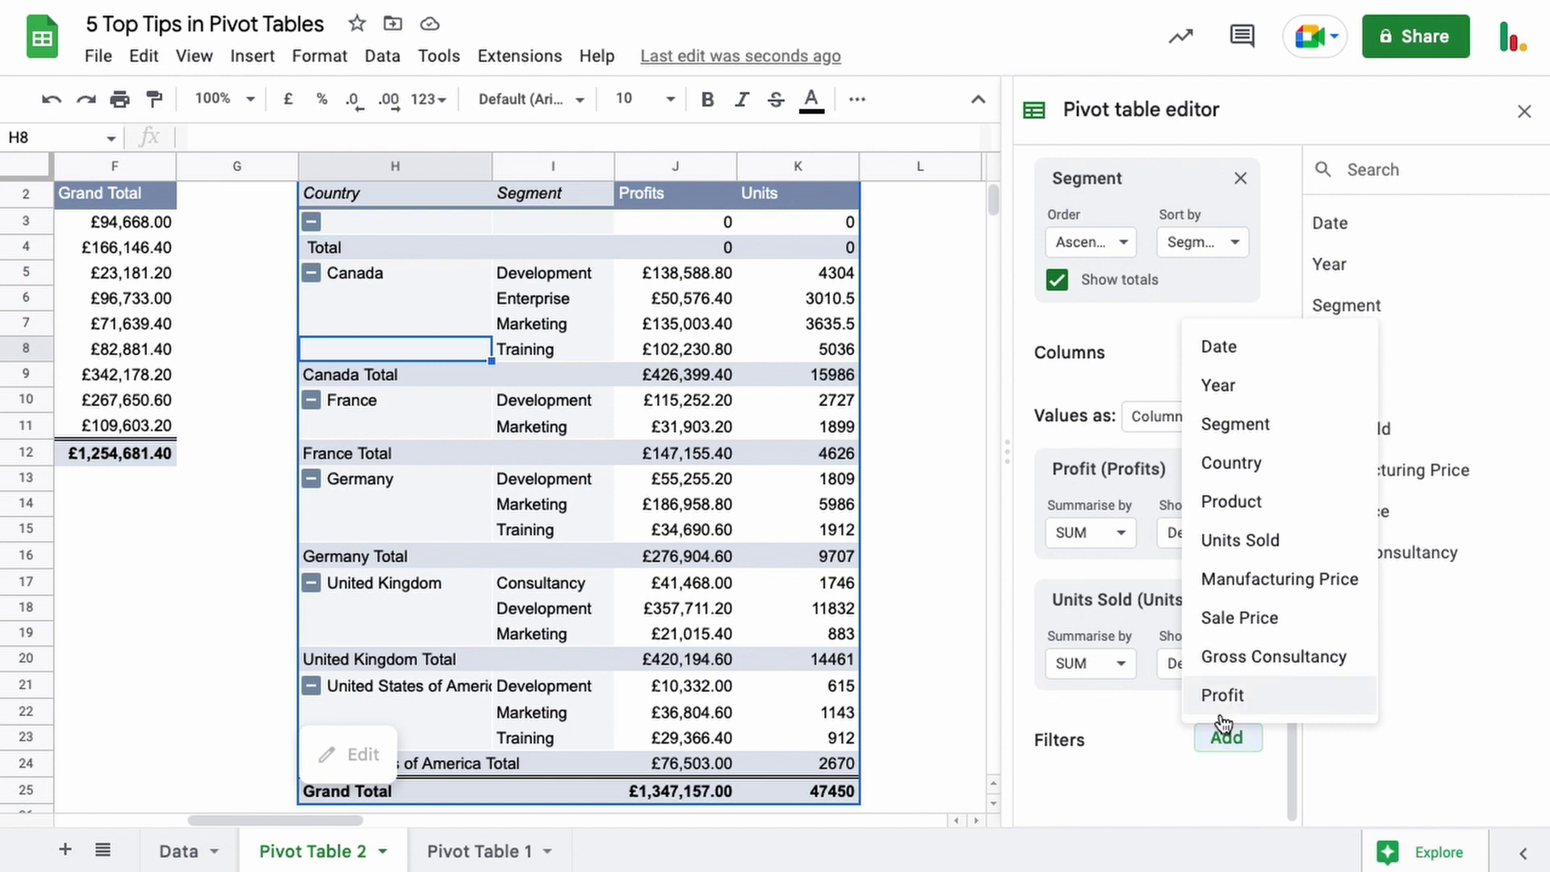
{"action": "left_click", "coordinate": [1247, 540]}
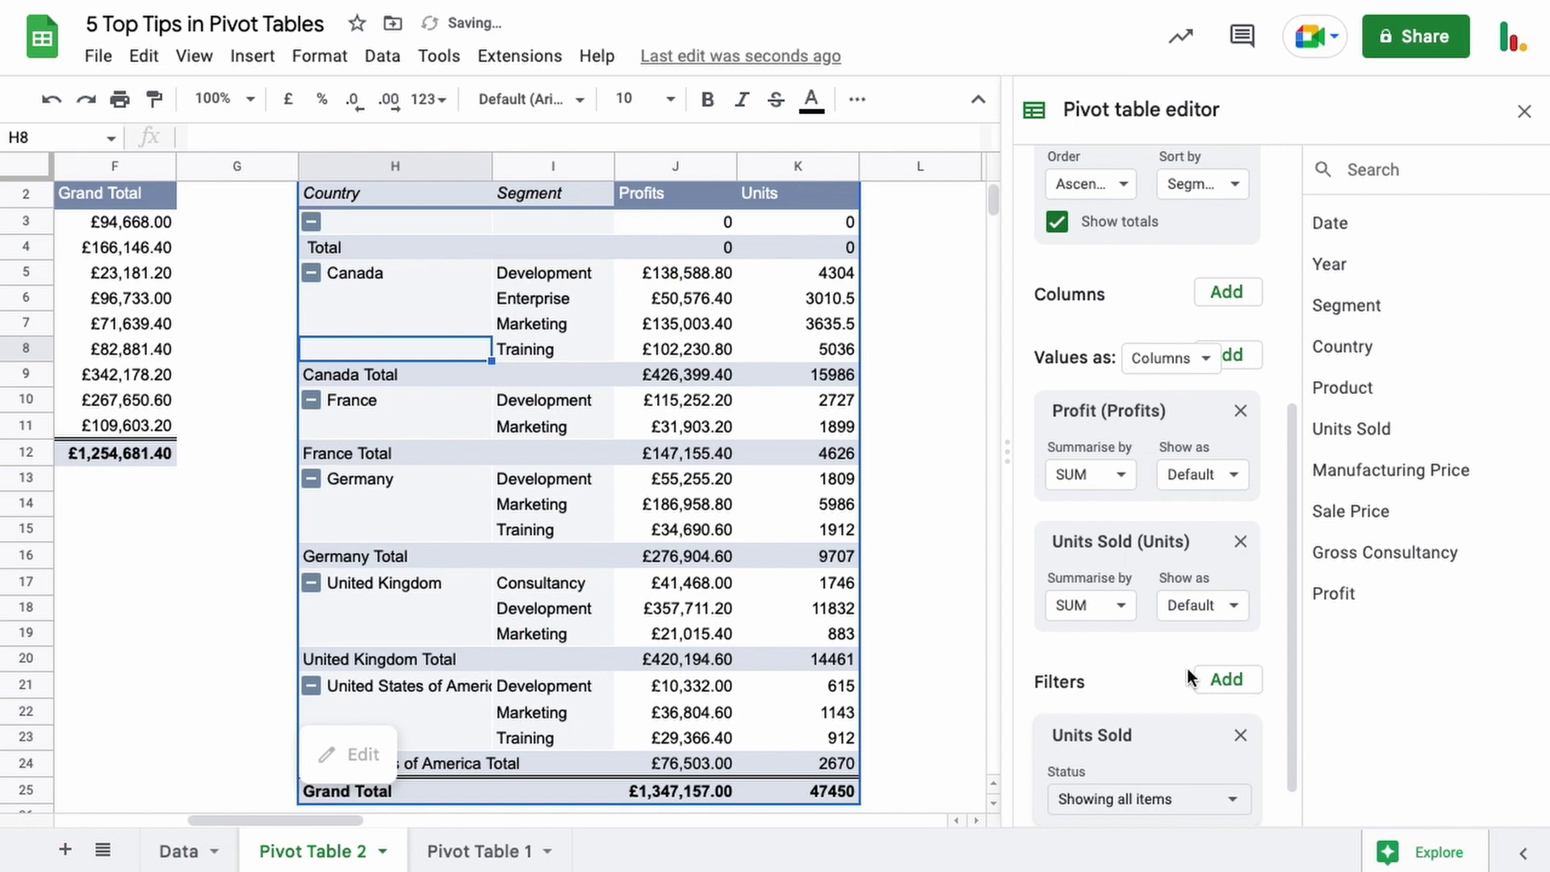
Exclude (Blanks) from the values of the Units Sold filter in the country and segment pivot table.
{"action": "scroll", "coordinate": [1188, 676], "scroll_direction": "down", "scroll_amount": 1}
{"action": "left_click", "coordinate": [1128, 750]}
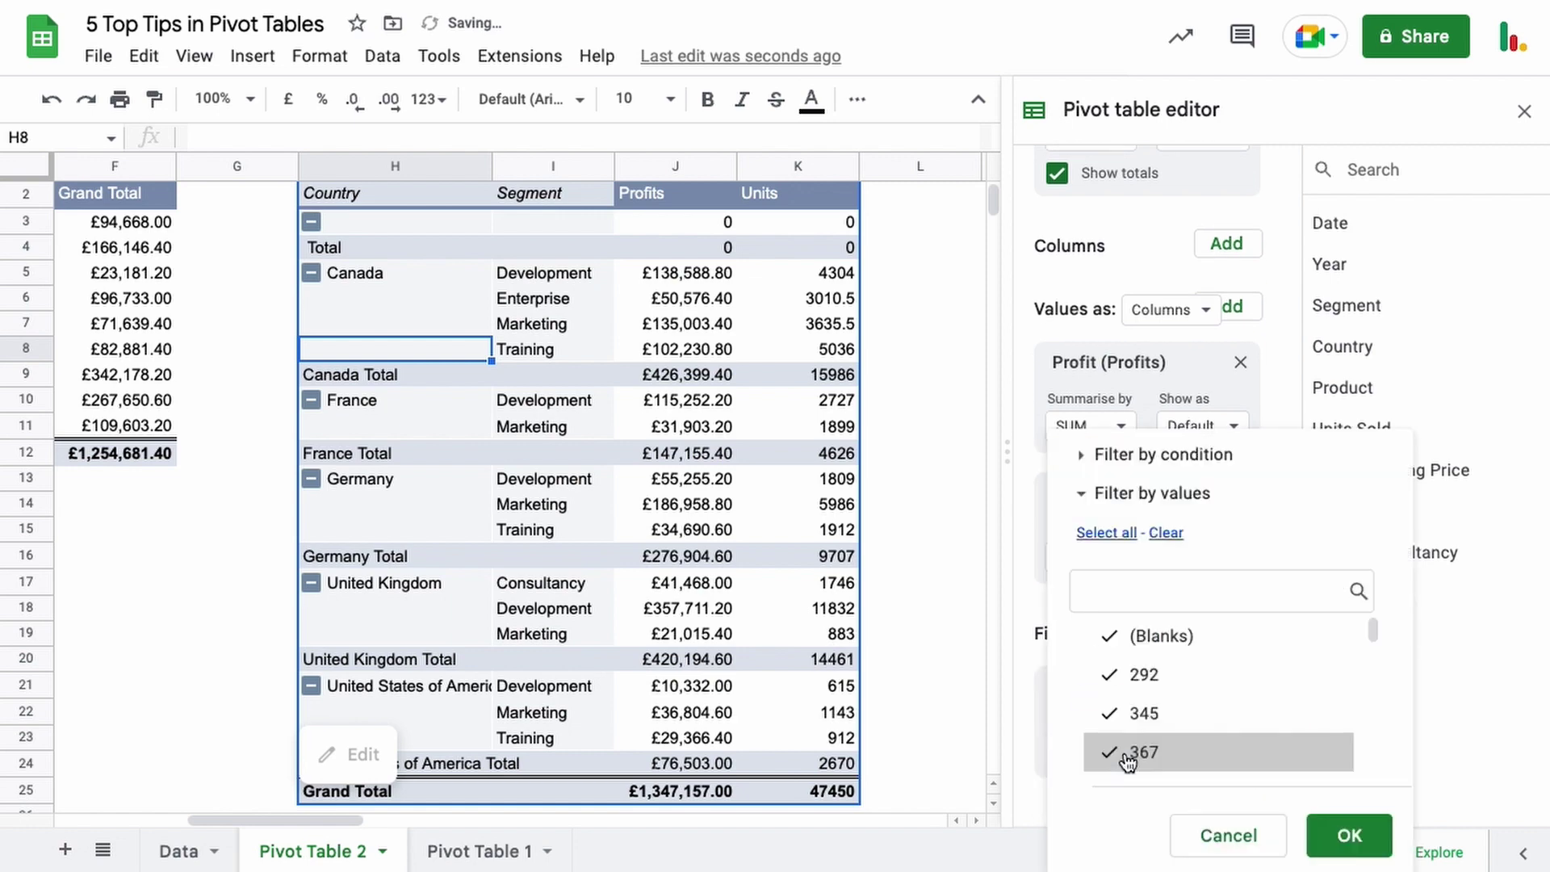
{"action": "left_click", "coordinate": [1151, 643]}
{"action": "left_click", "coordinate": [1338, 834]}
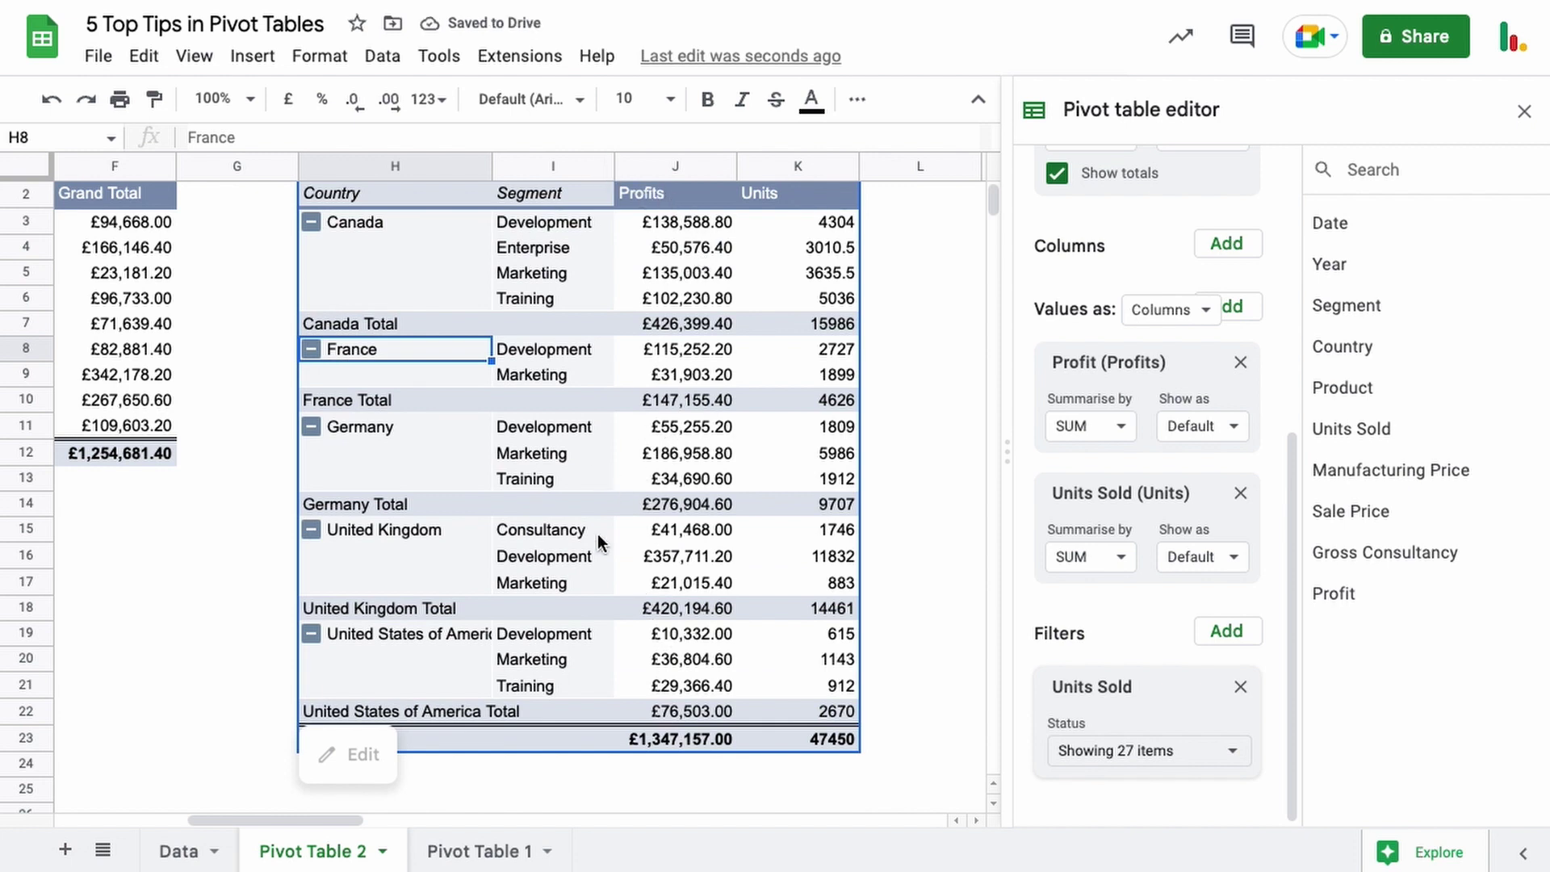
{"action": "left_click", "coordinate": [922, 506]}
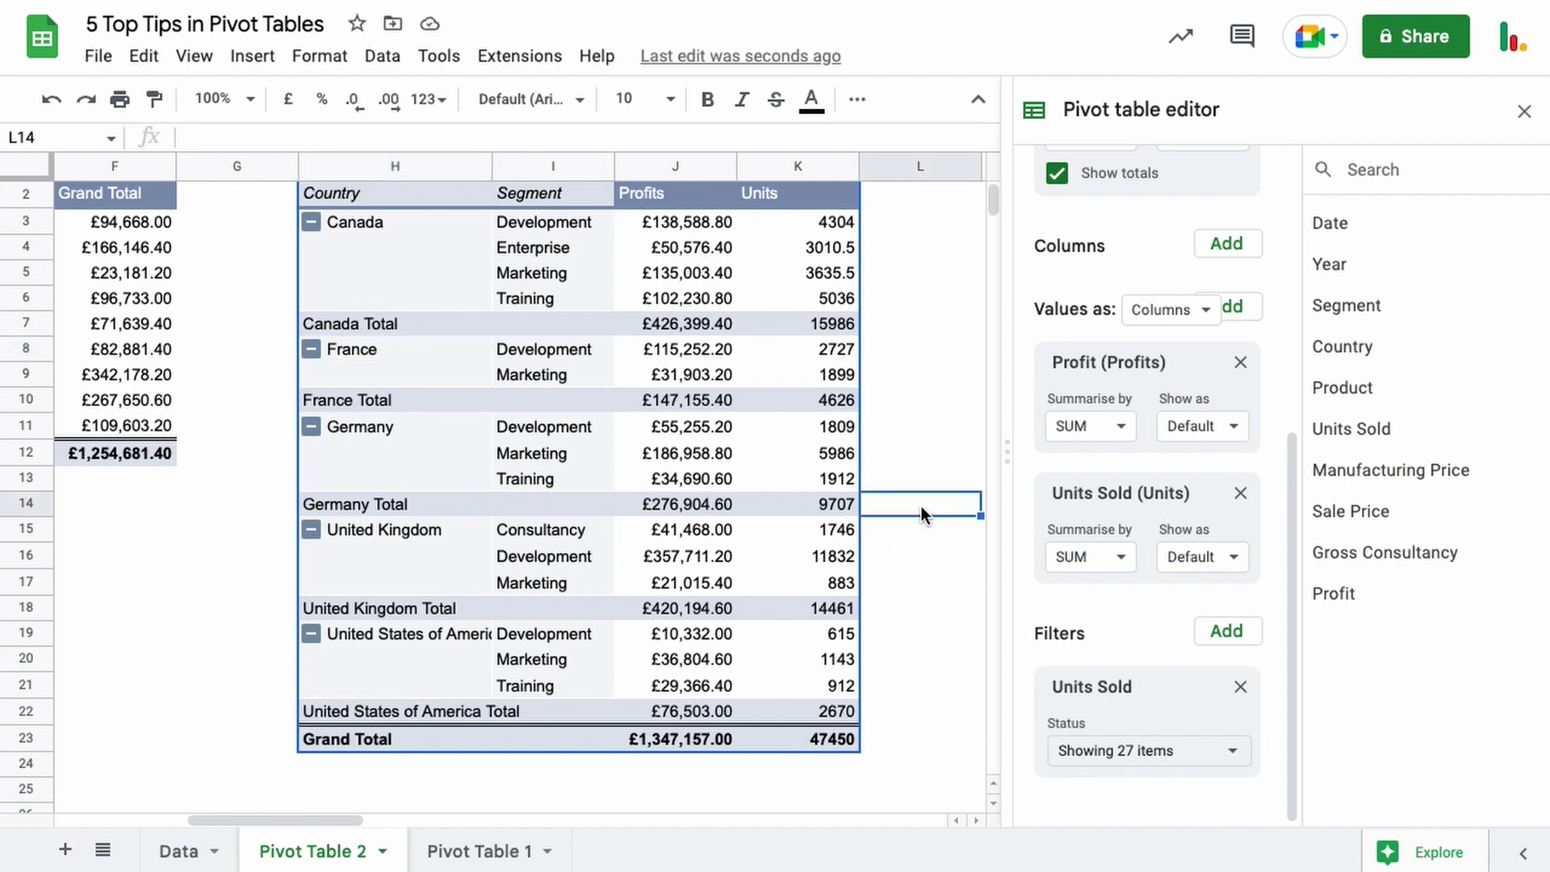
{"action": "scroll", "coordinate": [922, 506], "scroll_direction": "up", "scroll_amount": 1}
{"action": "scroll", "coordinate": [1170, 275], "scroll_direction": "up", "scroll_amount": 6}
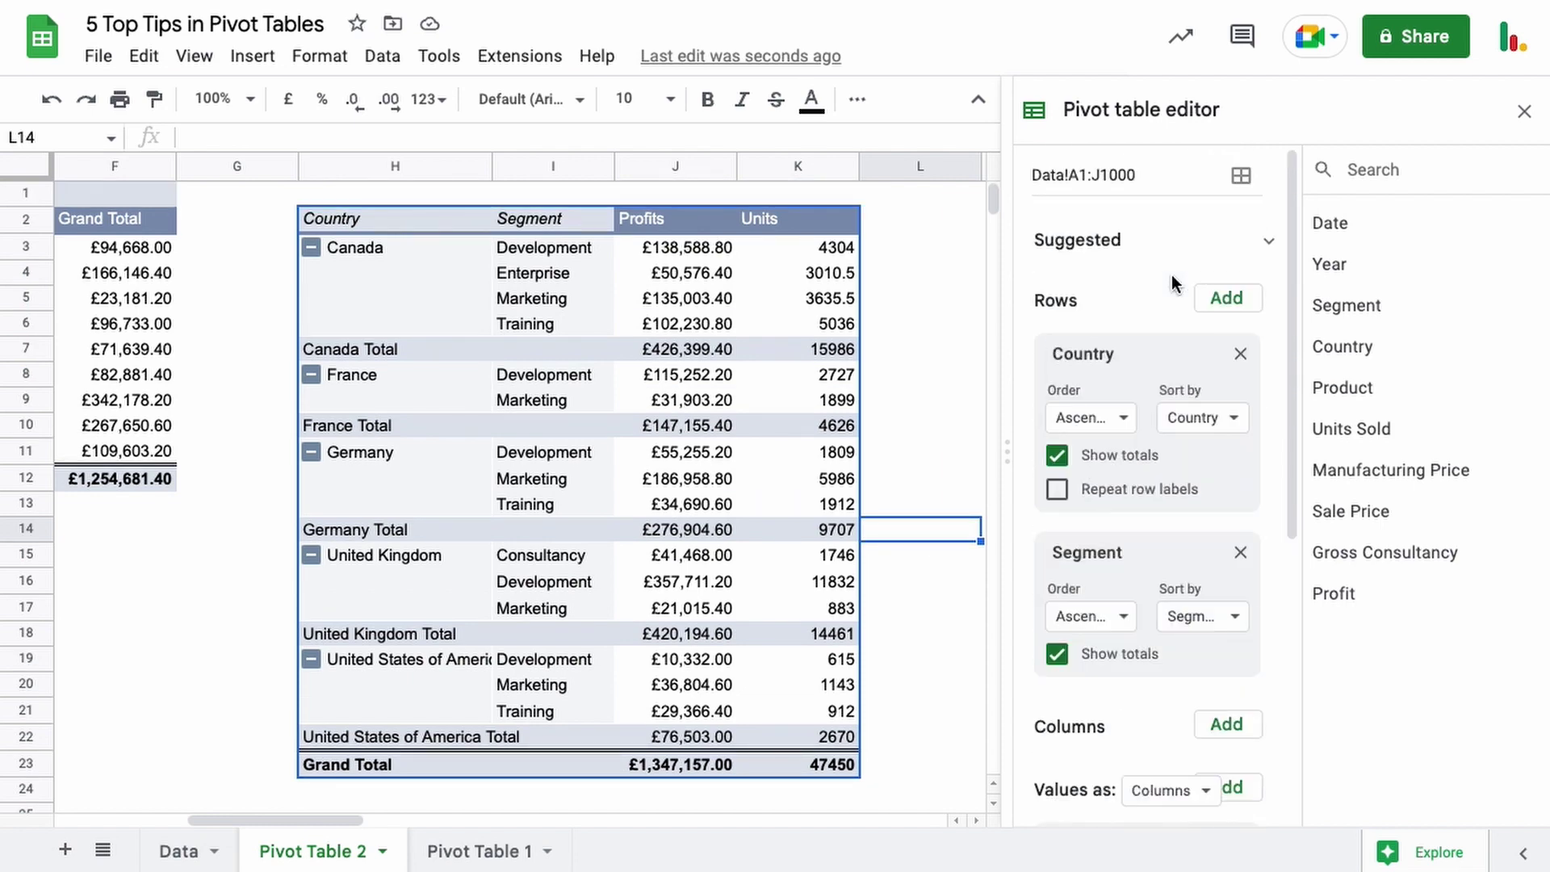